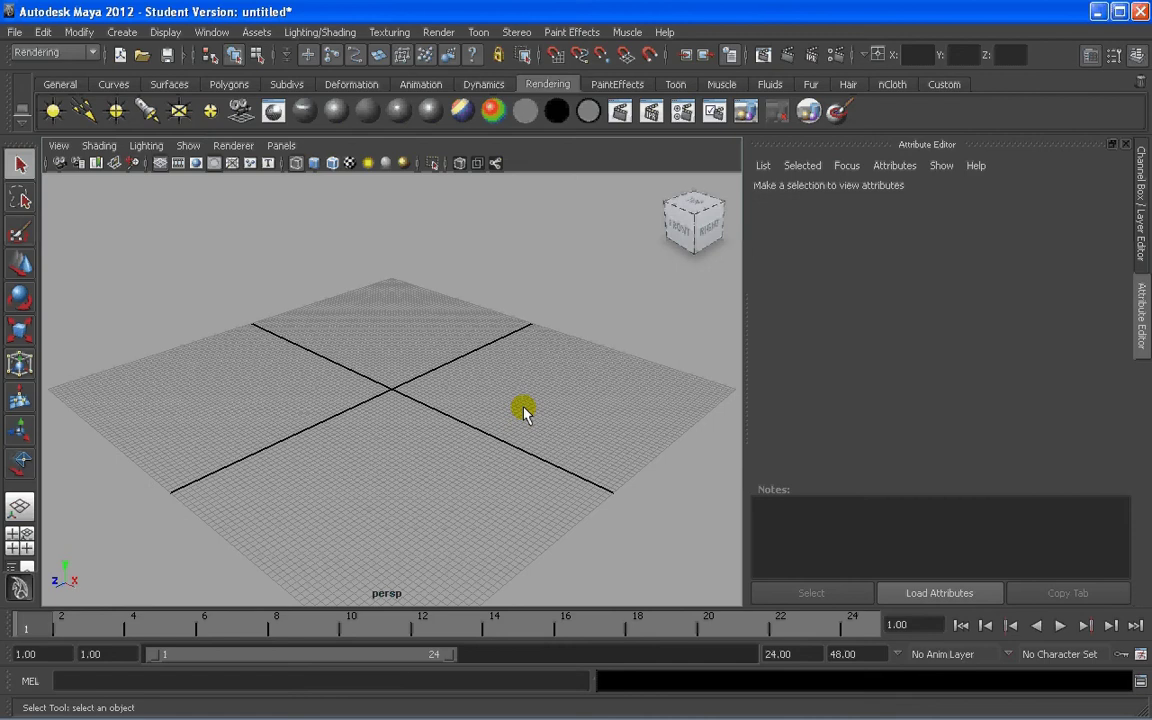
# Create a polygon plane at the centre of the grid.
pyautogui.keyDown('alt'); pyautogui.moveTo(426, 352); pyautogui.dragTo(419, 362); pyautogui.keyUp('alt')
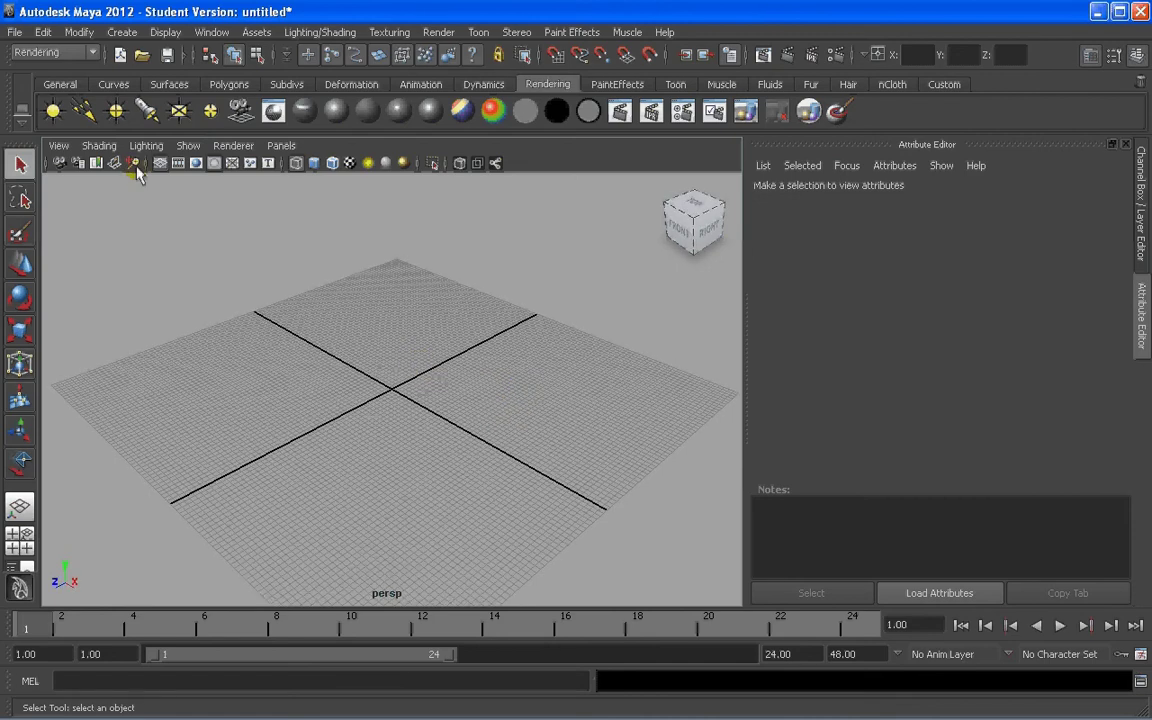
pyautogui.keyDown('alt'); pyautogui.moveTo(355, 262); pyautogui.dragTo(396, 319); pyautogui.keyUp('alt')
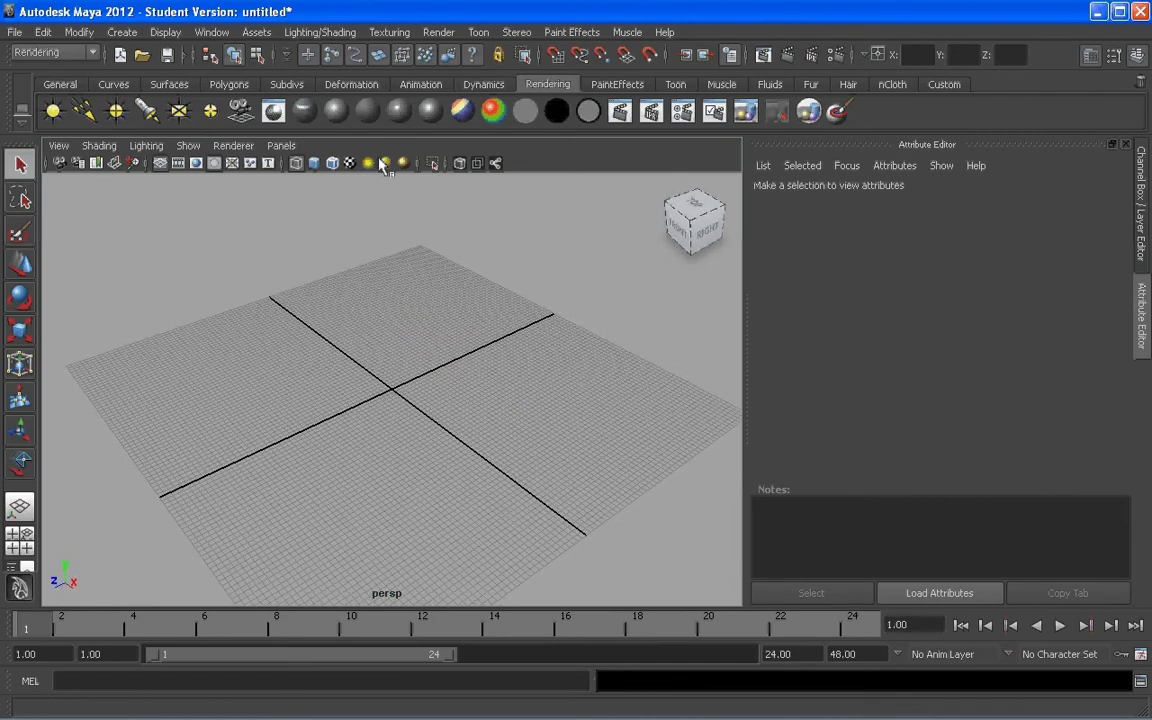
pyautogui.click(231, 85)
pyautogui.click(352, 371)
pyautogui.keyDown('alt'); pyautogui.moveTo(352, 375); pyautogui.dragTo(398, 347); pyautogui.keyUp('alt')
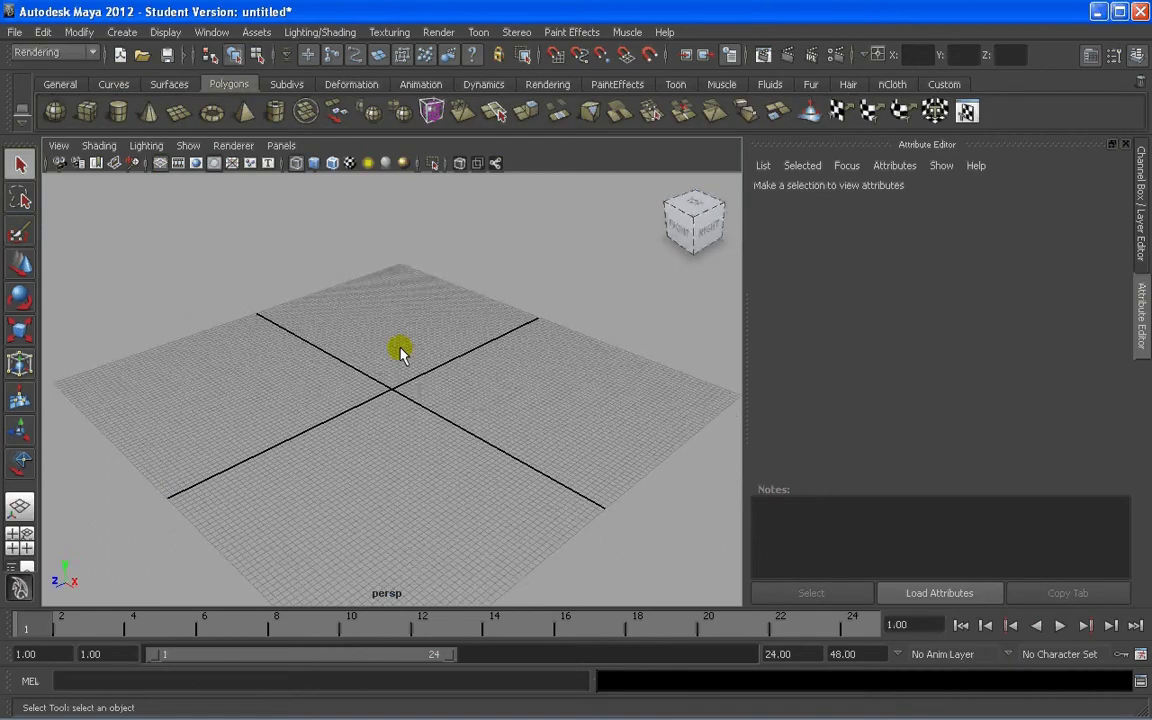
pyautogui.keyDown('alt'); pyautogui.moveTo(398, 347); pyautogui.dragTo(340, 450, button='right'); pyautogui.keyUp('alt')
pyautogui.click(178, 113)
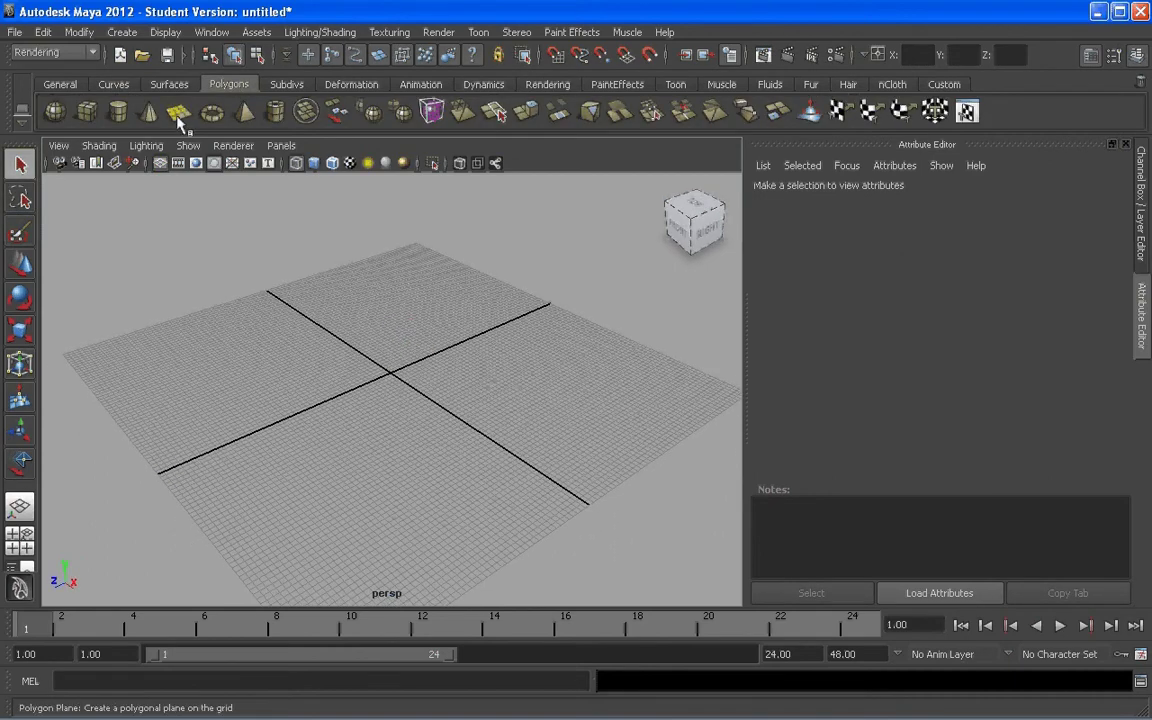
pyautogui.click(372, 356)
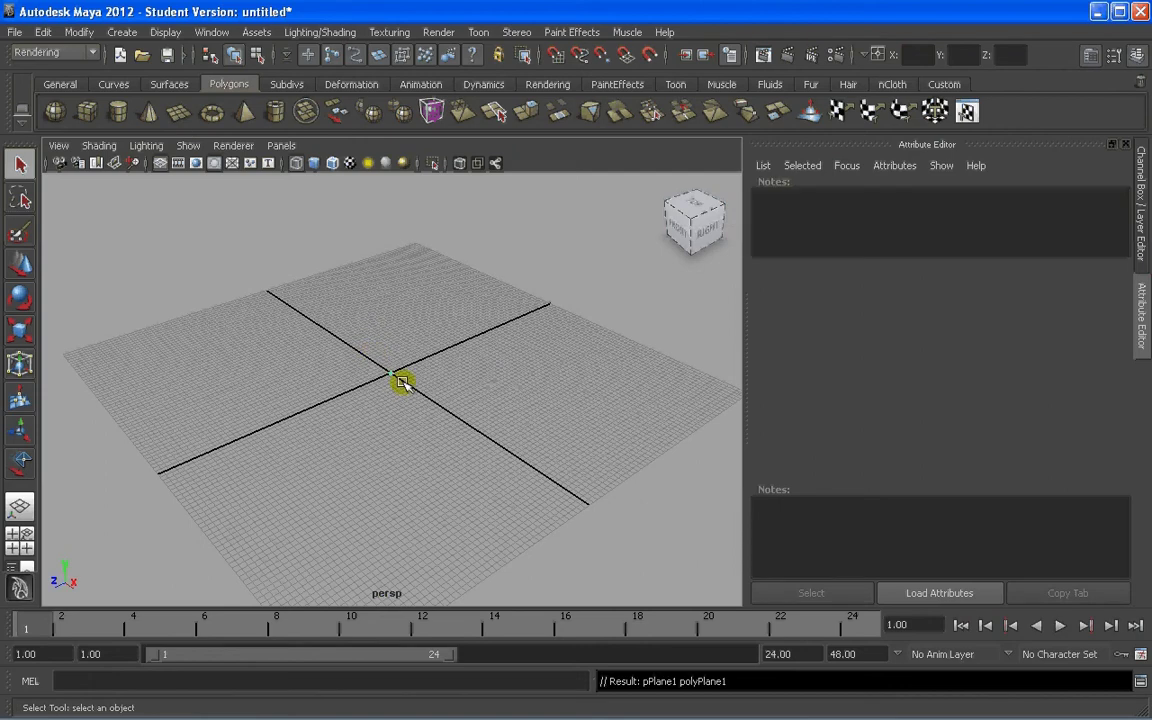
# Scale the plane up uniformly until it covers nearly the whole grid, to serve as a floor.
pyautogui.press('r')
pyautogui.scroll(3, 398, 376)
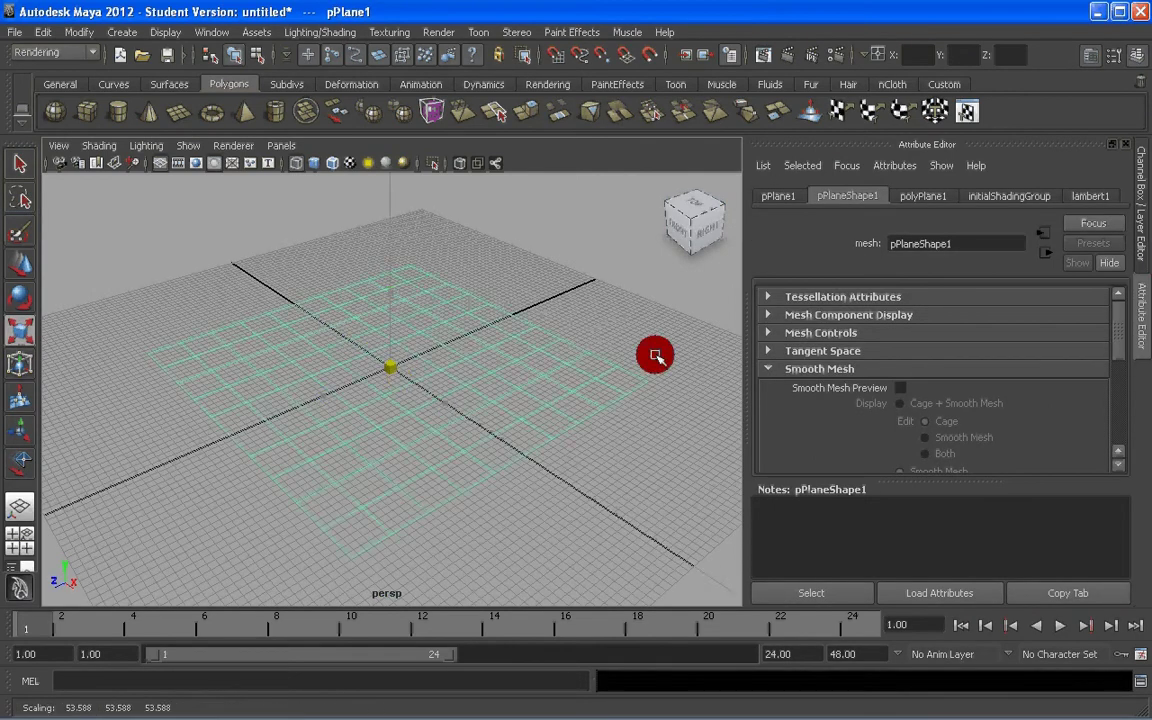
pyautogui.keyDown('alt'); pyautogui.moveTo(656, 352); pyautogui.dragTo(433, 372, button='right'); pyautogui.keyUp('alt')
pyautogui.moveTo(391, 377); pyautogui.dragTo(442, 378)
pyautogui.scroll(5, 442, 378)
pyautogui.click(450, 298)
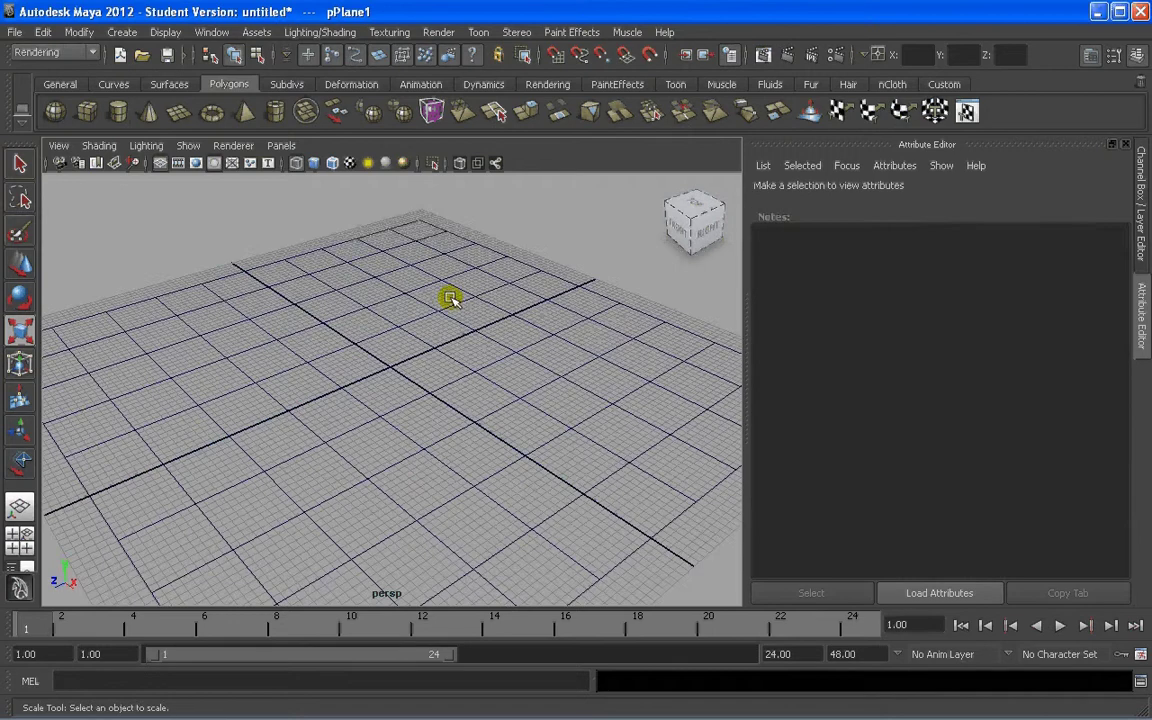
# Create a polygon cube at the centre of the plane, scaled uniformly to about 20.
pyautogui.keyDown('alt'); pyautogui.moveTo(450, 298); pyautogui.dragTo(400, 280); pyautogui.keyUp('alt')
pyautogui.keyDown('alt'); pyautogui.moveTo(398, 292); pyautogui.dragTo(396, 327, button='middle'); pyautogui.keyUp('alt')
pyautogui.click(87, 112)
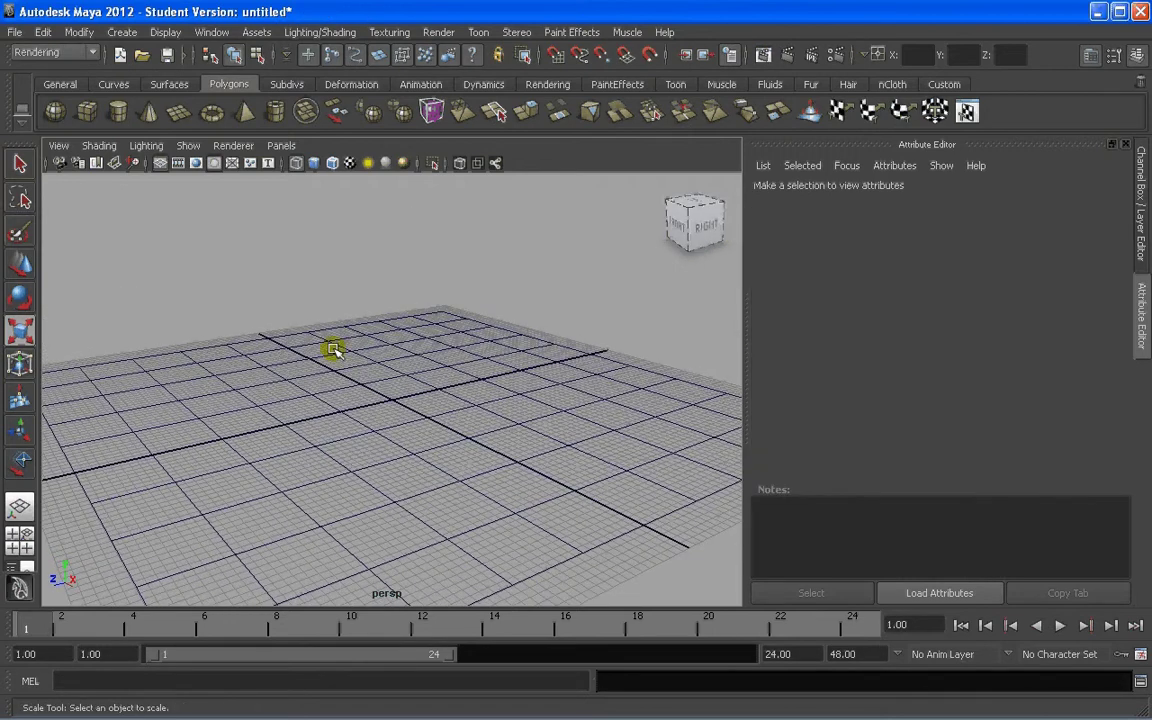
pyautogui.click(392, 400)
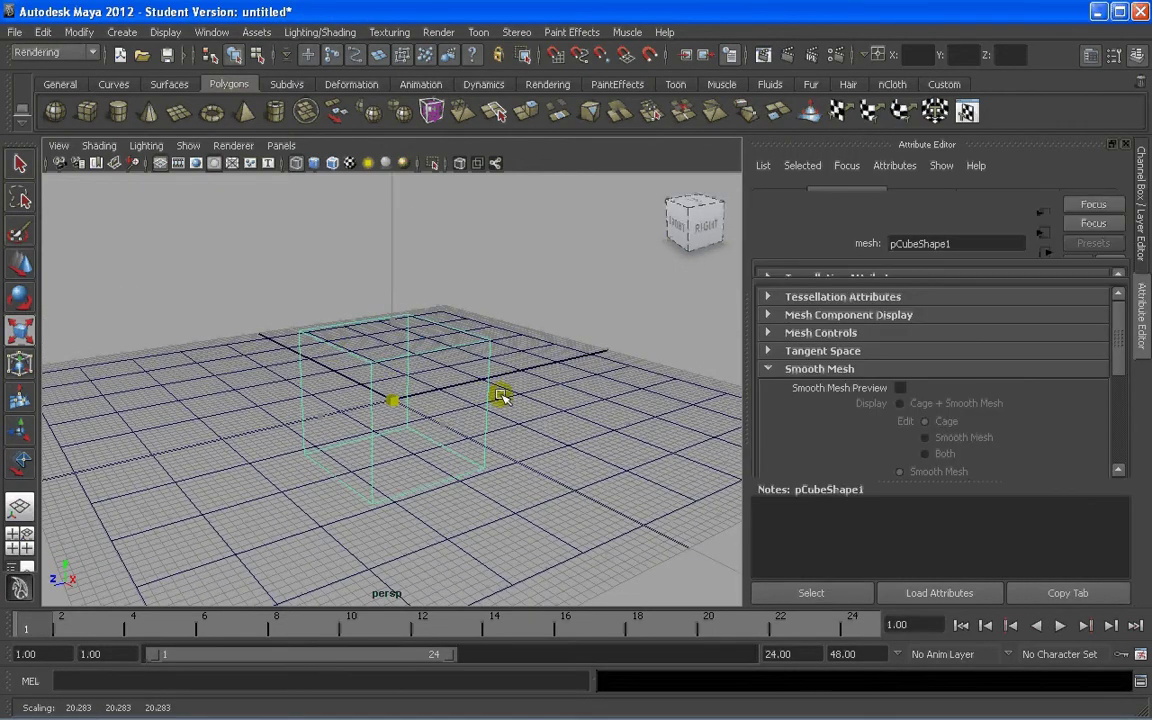
# Move the cube straight up along Y to at least about 26.5 so it floats clear above the plane.
pyautogui.press('w')
pyautogui.moveTo(395, 343); pyautogui.dragTo(399, 188)
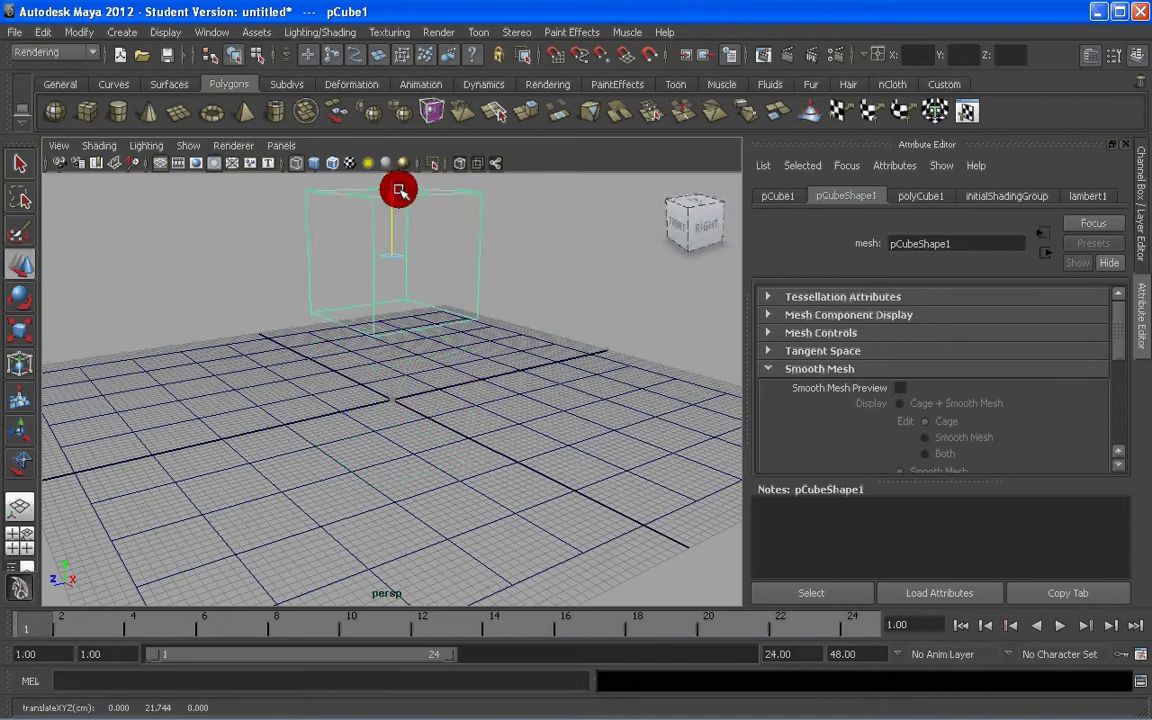
pyautogui.keyDown('alt'); pyautogui.moveTo(399, 188); pyautogui.dragTo(474, 415, button='middle'); pyautogui.keyUp('alt')
pyautogui.moveTo(399, 303); pyautogui.dragTo(399, 281)
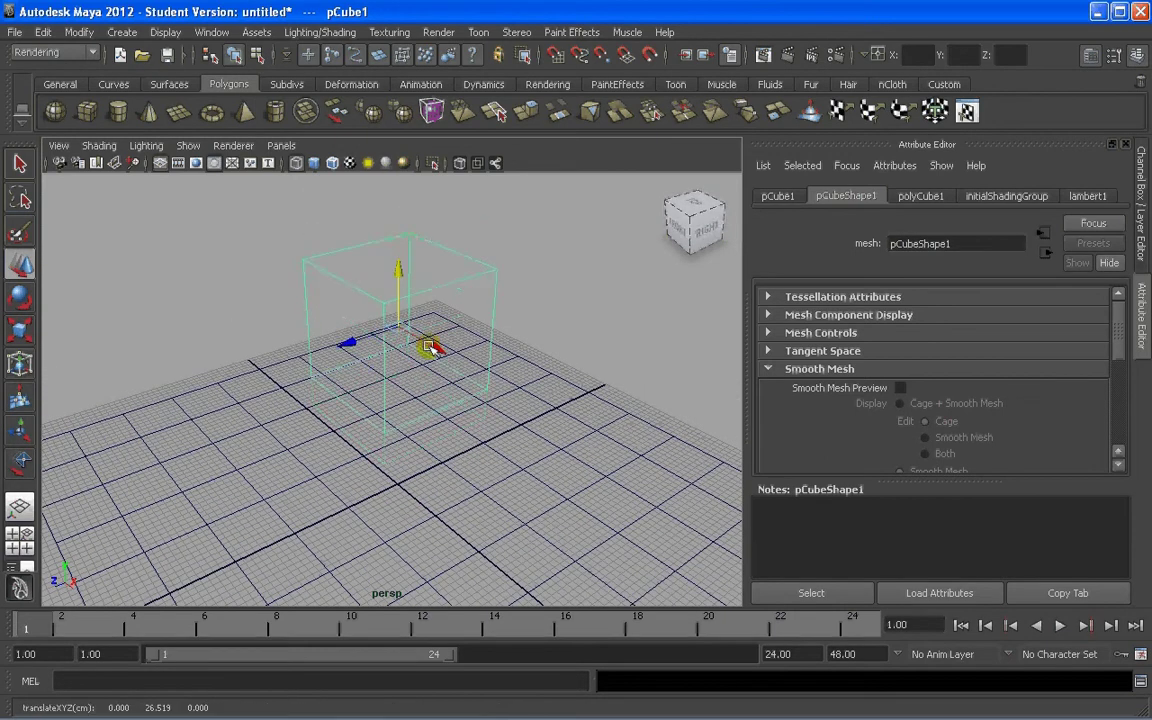
pyautogui.keyDown('alt'); pyautogui.moveTo(428, 346); pyautogui.dragTo(440, 385); pyautogui.keyUp('alt')
pyautogui.moveTo(410, 274)
pyautogui.mouseDown()
pyautogui.moveTo(360, 300)
pyautogui.moveTo(455, 301)
pyautogui.moveTo(417, 267)
pyautogui.mouseUp()
# Rotate the cube to a tilted pose of about 19, 9 and -23 degrees in X, Y and Z.
pyautogui.press('e')
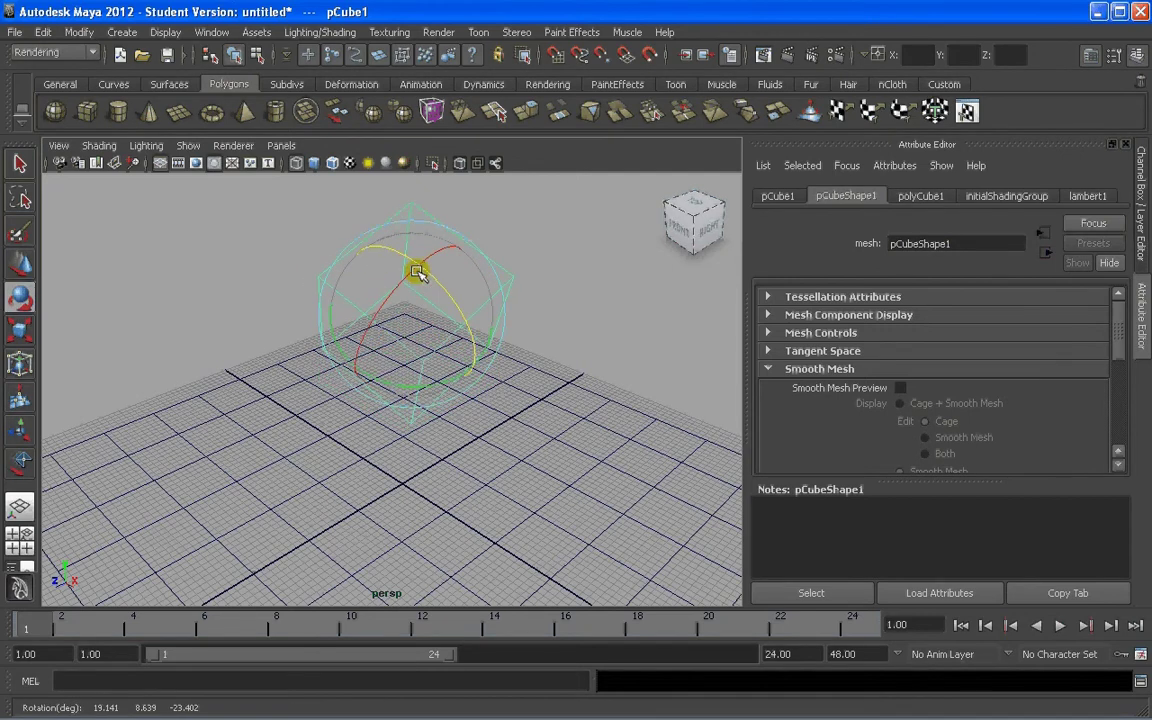
pyautogui.click(575, 304)
pyautogui.keyDown('alt'); pyautogui.moveTo(575, 304); pyautogui.dragTo(476, 319); pyautogui.keyUp('alt')
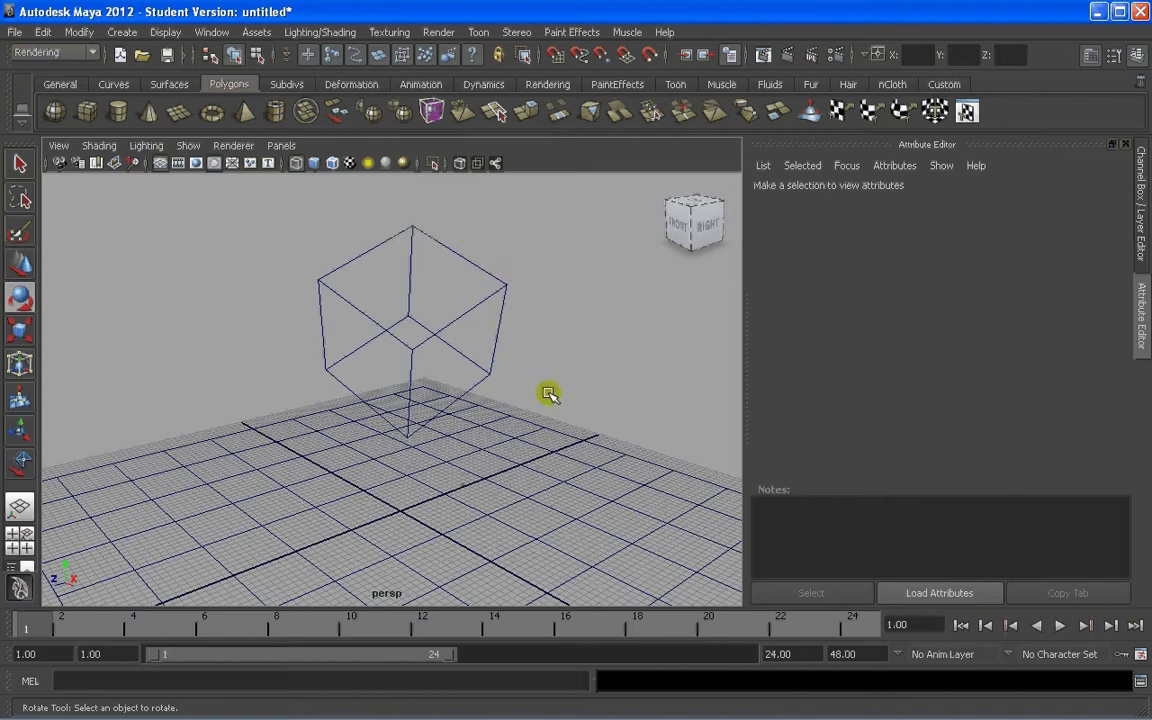
# Make the tilted cube an active rigid body and apply a gravity field to it.
pyautogui.moveTo(546, 276); pyautogui.dragTo(498, 282)
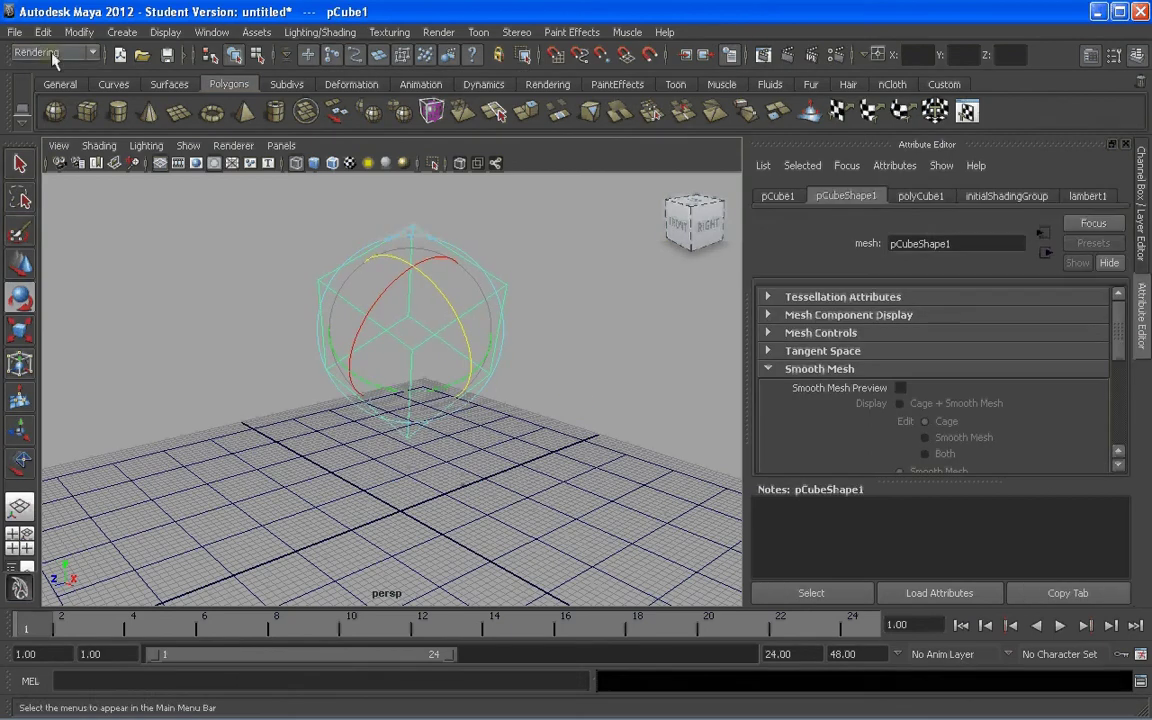
pyautogui.click(53, 55)
pyautogui.click(39, 104)
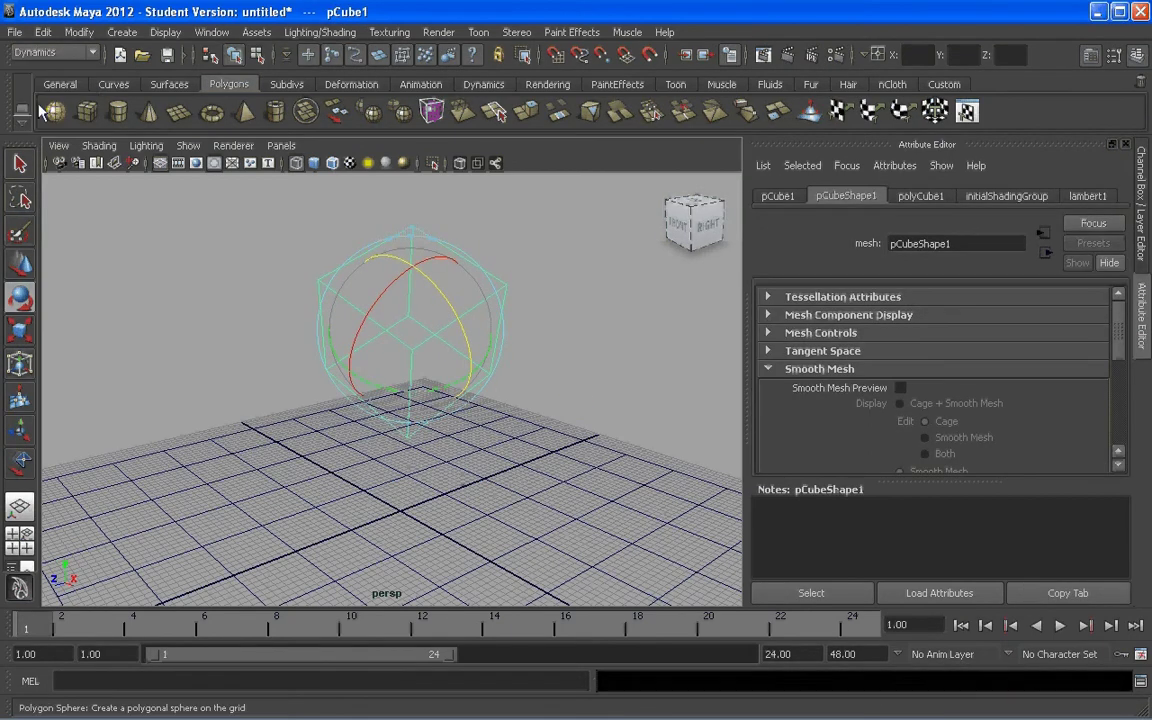
pyautogui.click(543, 32)
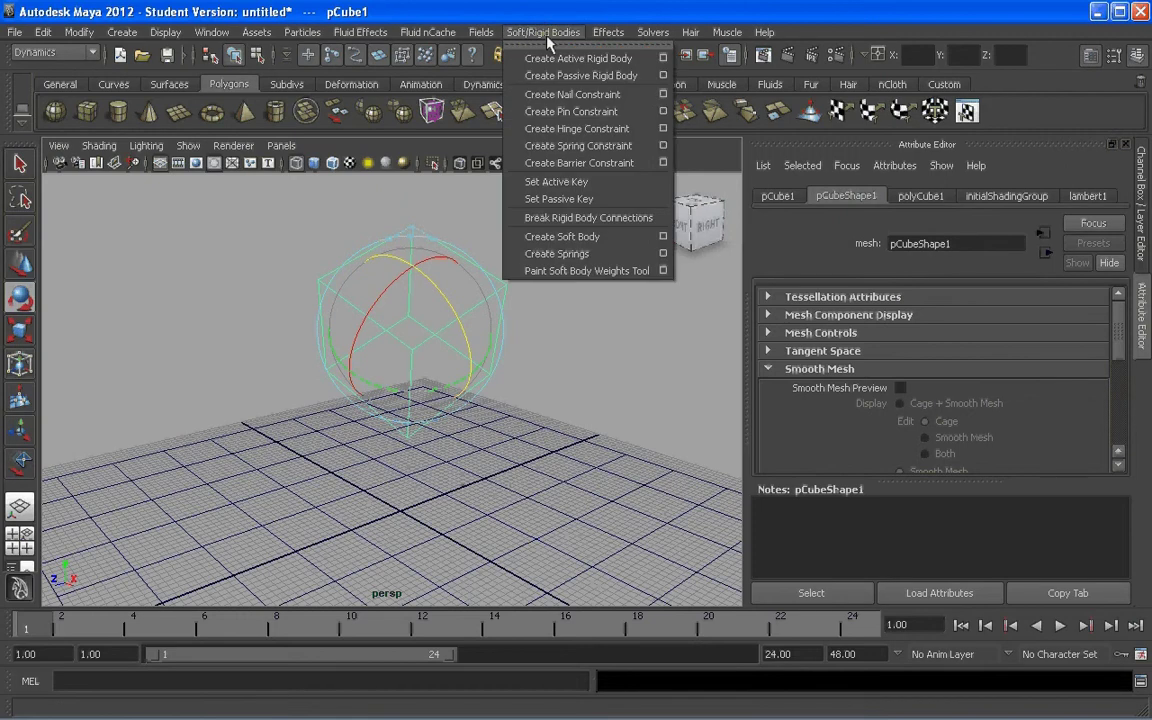
pyautogui.click(561, 60)
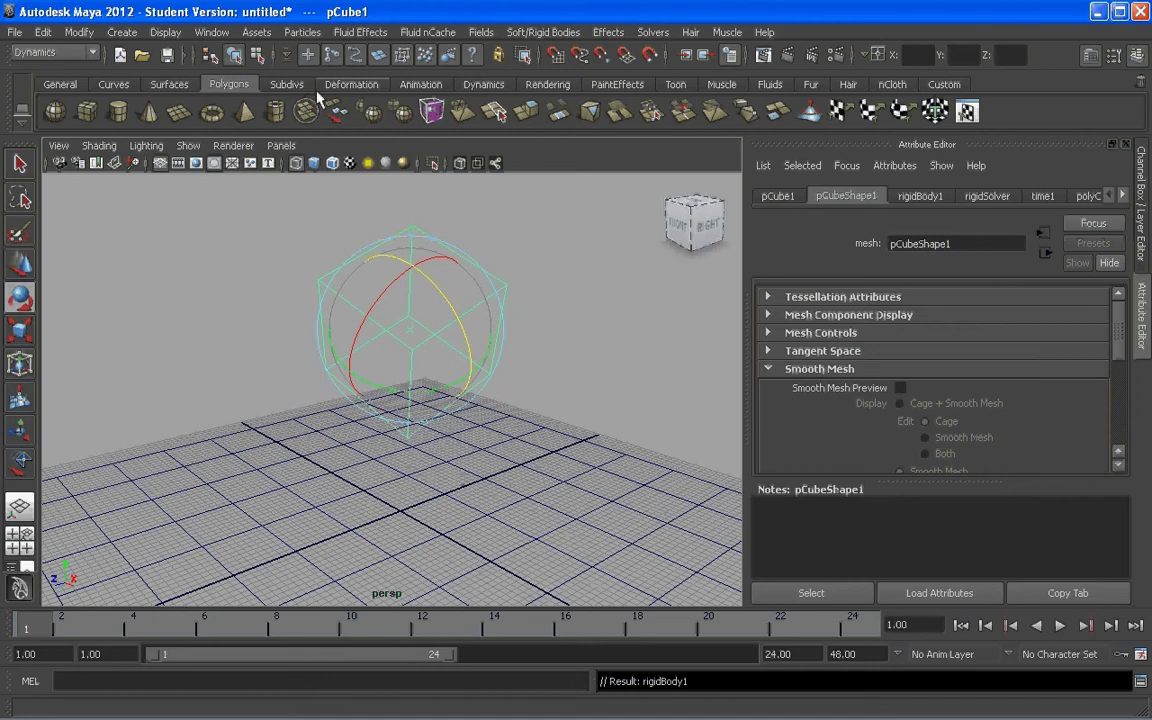
pyautogui.click(483, 84)
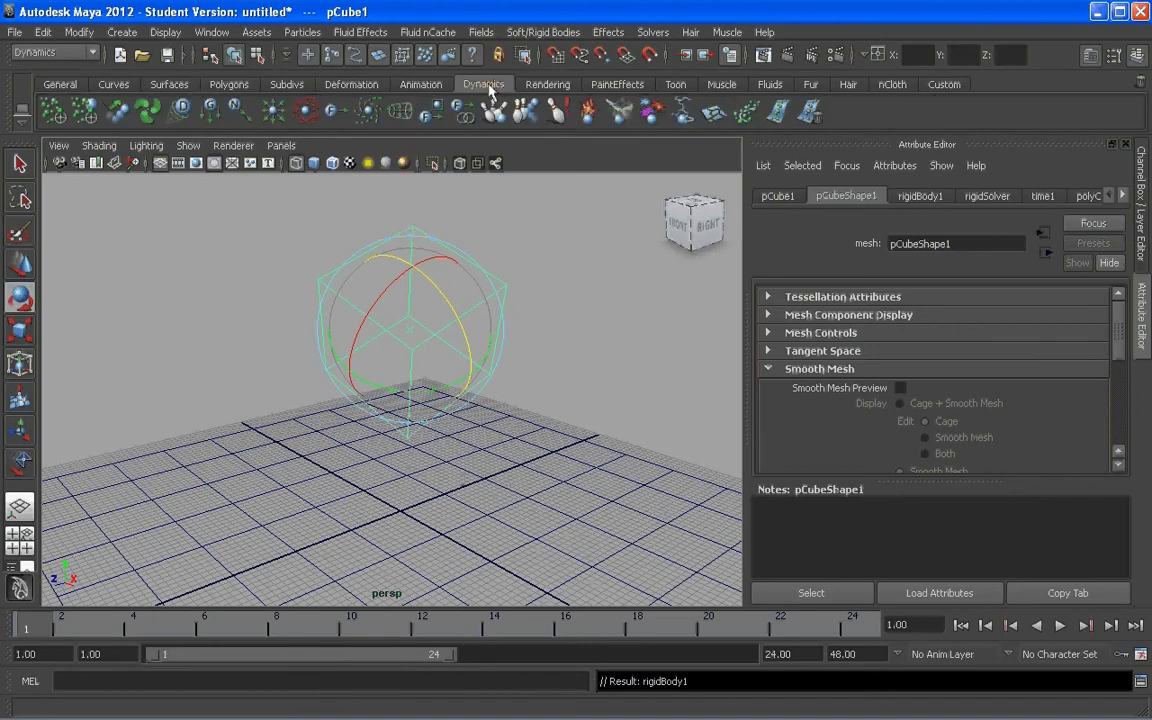
pyautogui.click(209, 112)
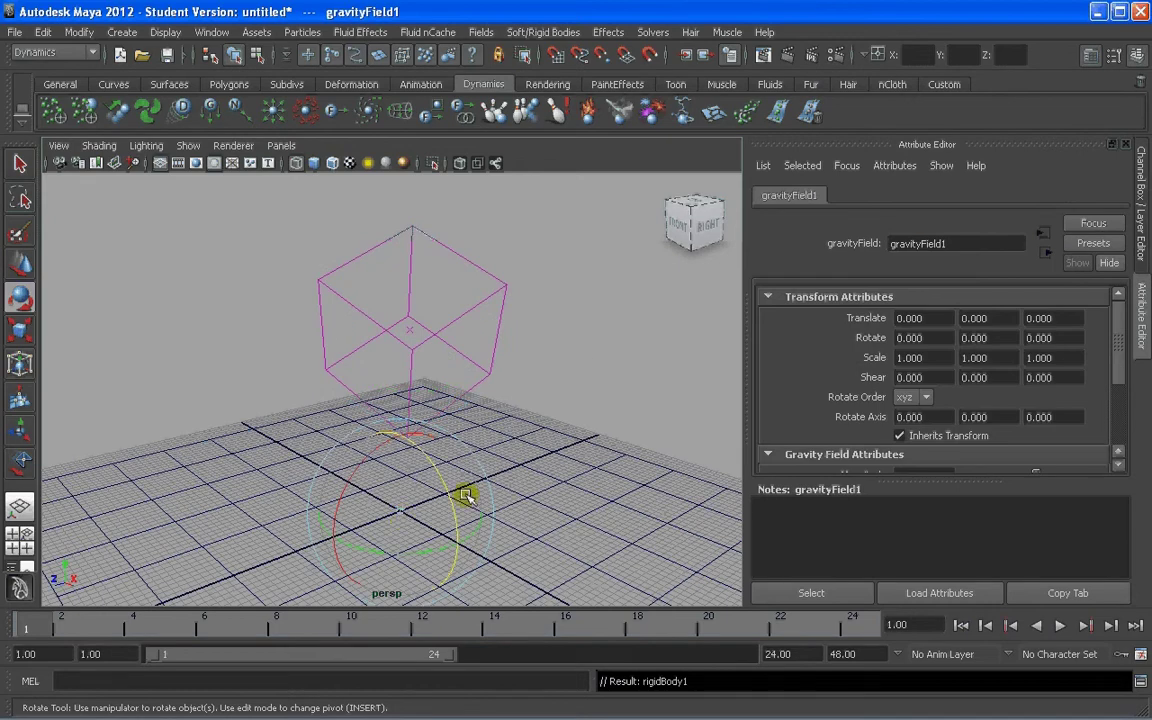
# Make the floor plane a passive rigid body and clear the selection.
pyautogui.click(638, 415)
pyautogui.moveTo(638, 415); pyautogui.dragTo(608, 474)
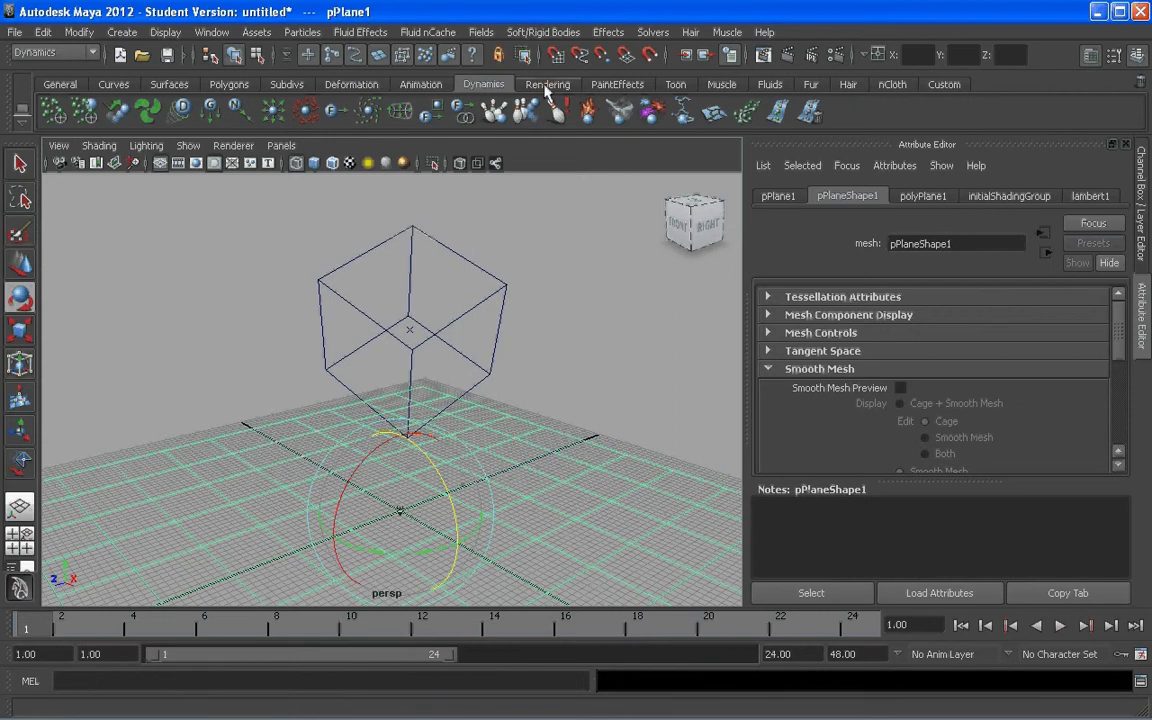
pyautogui.click(545, 32)
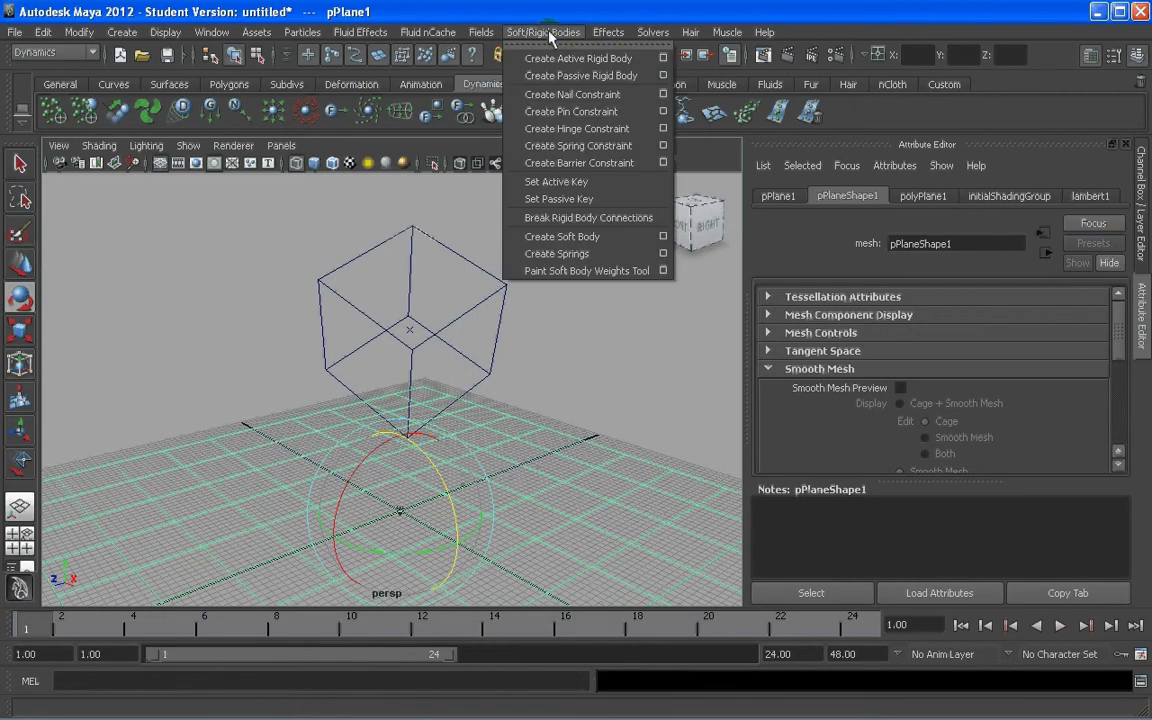
pyautogui.click(570, 80)
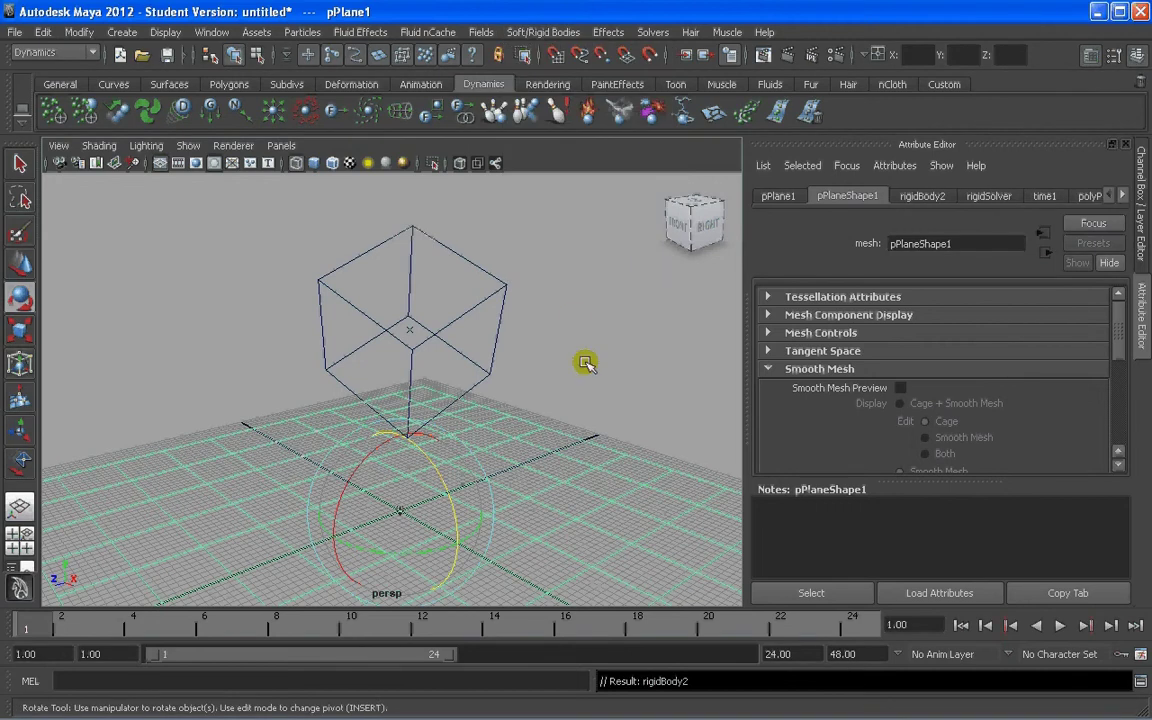
pyautogui.click(725, 473)
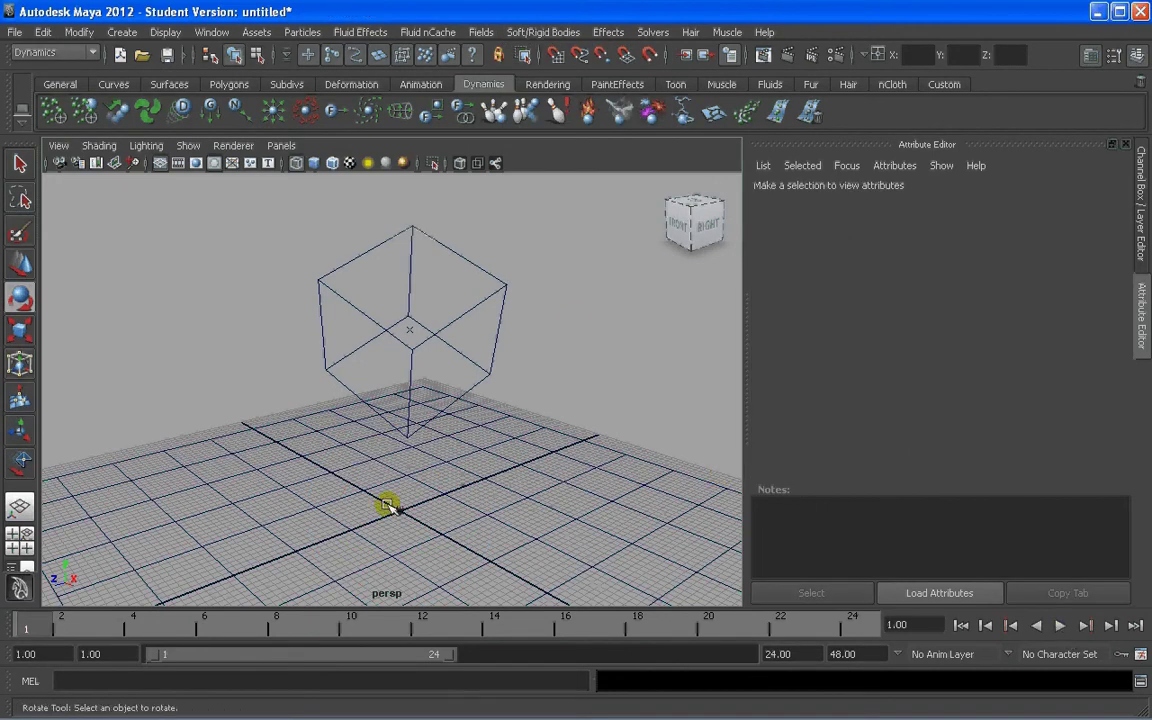
# Play the cube's fall as a test, and return to the first frame.
pyautogui.keyDown('alt'); pyautogui.moveTo(388, 505); pyautogui.dragTo(395, 363); pyautogui.keyUp('alt')
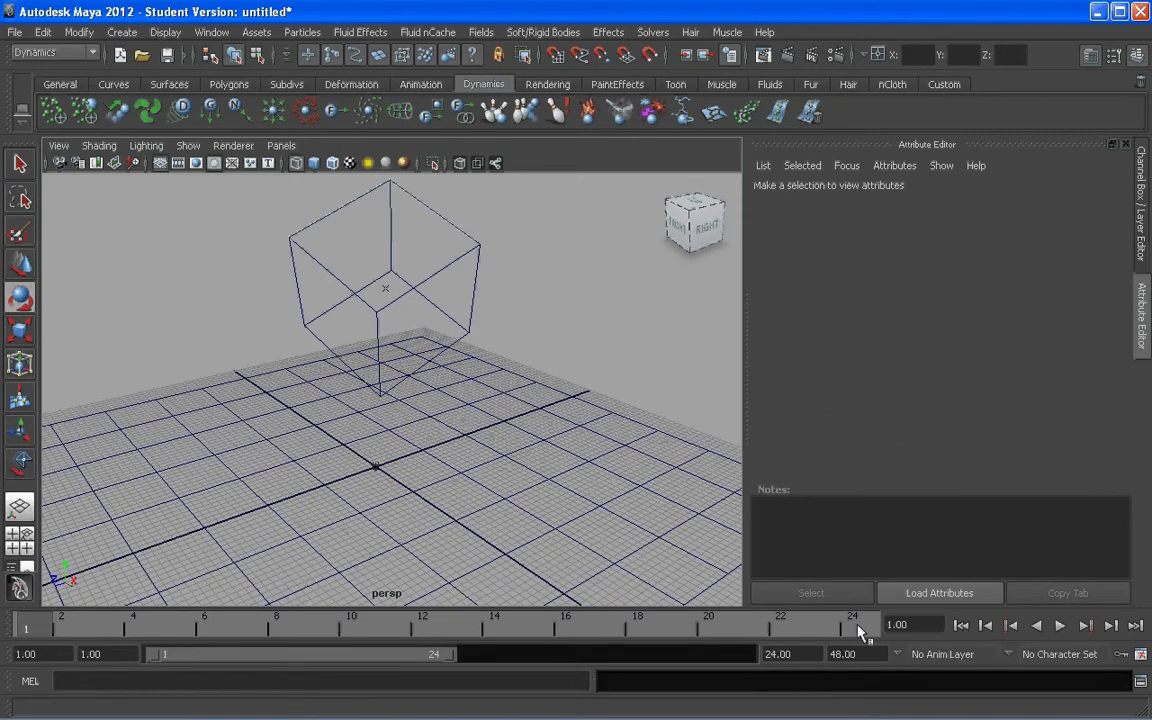
pyautogui.click(1061, 626)
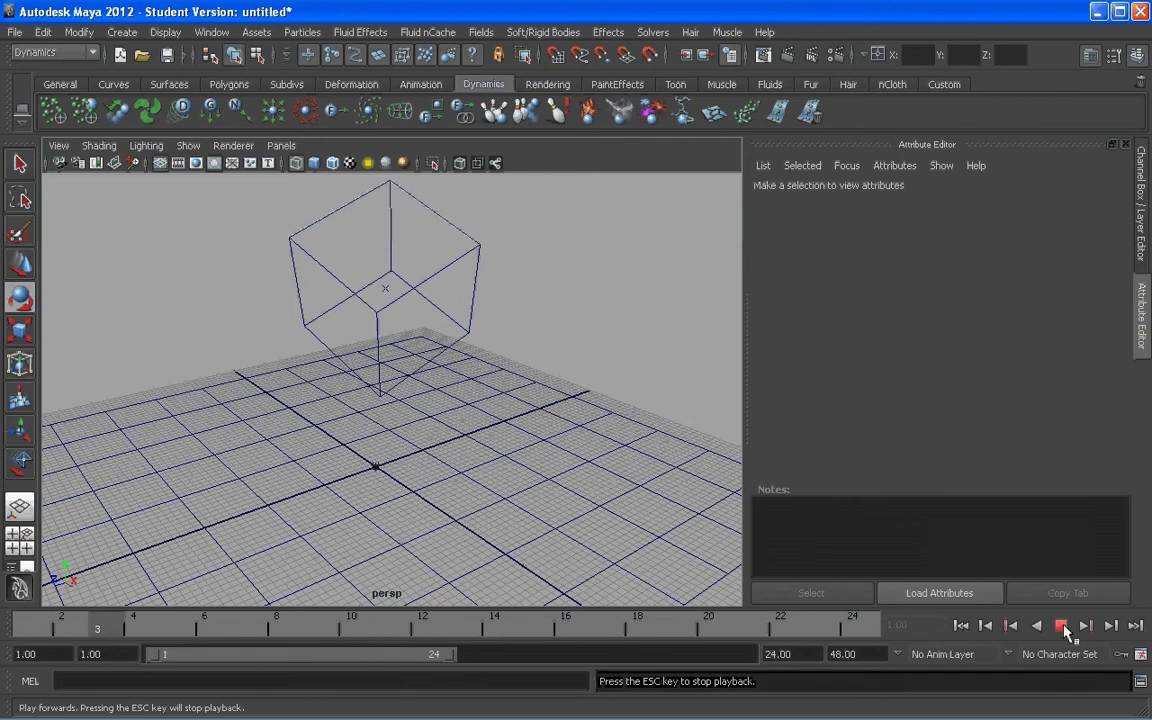
pyautogui.click(961, 626)
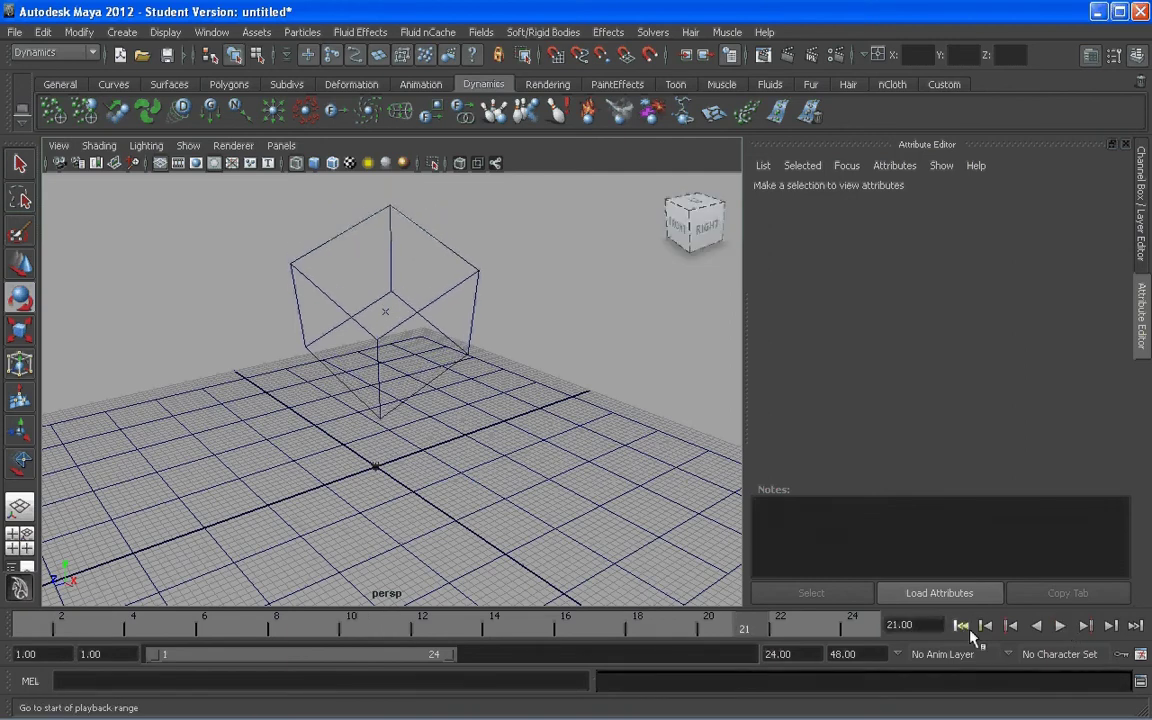
# Set the playback range to end at frame 500 and the playback speed to Real-time.
pyautogui.click(795, 654)
pyautogui.write('500')
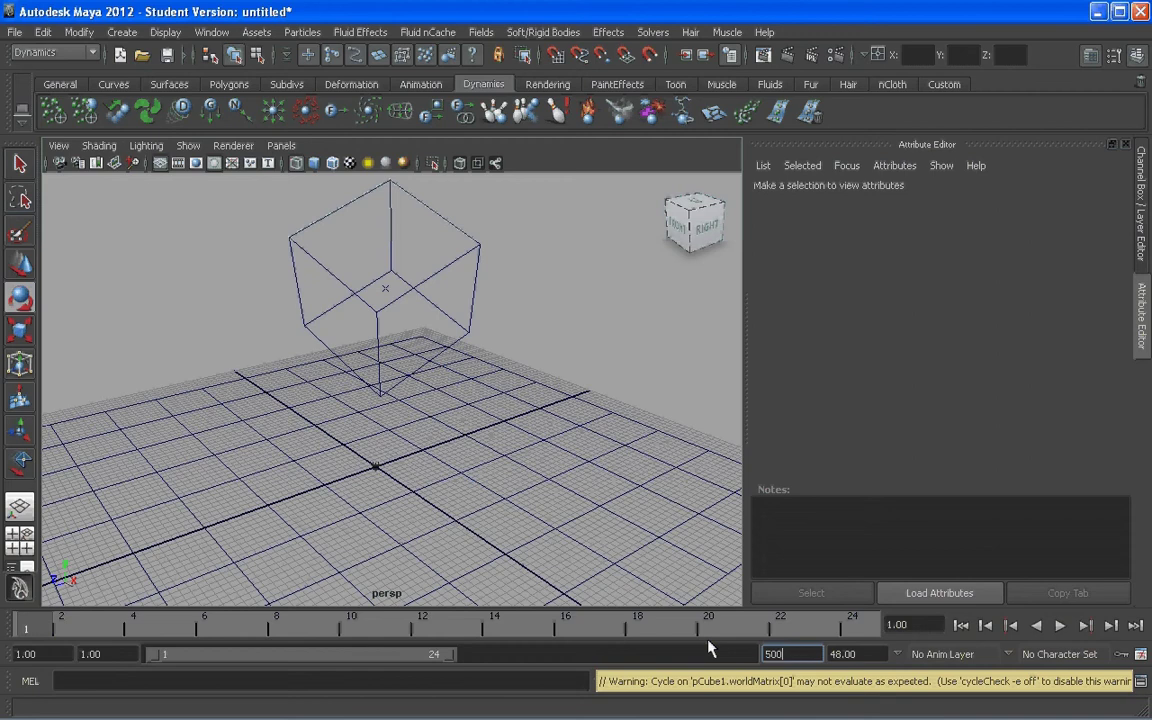
pyautogui.press('Return')
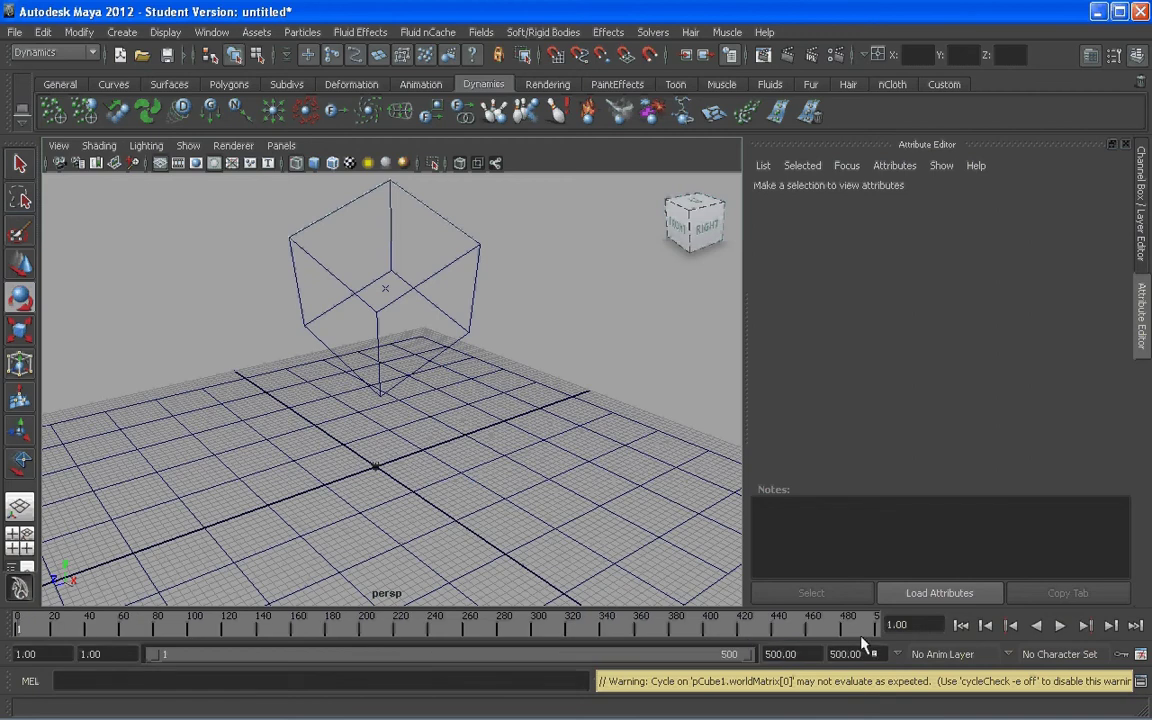
pyautogui.rightClick(744, 628)
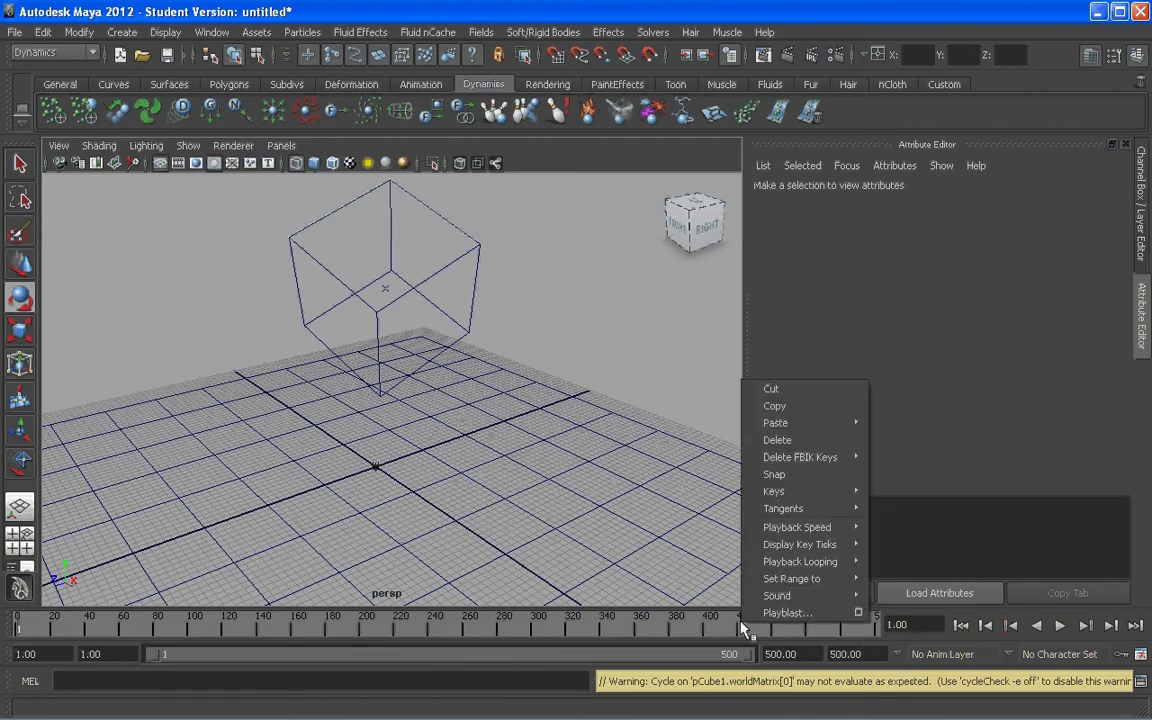
pyautogui.moveTo(799, 548)
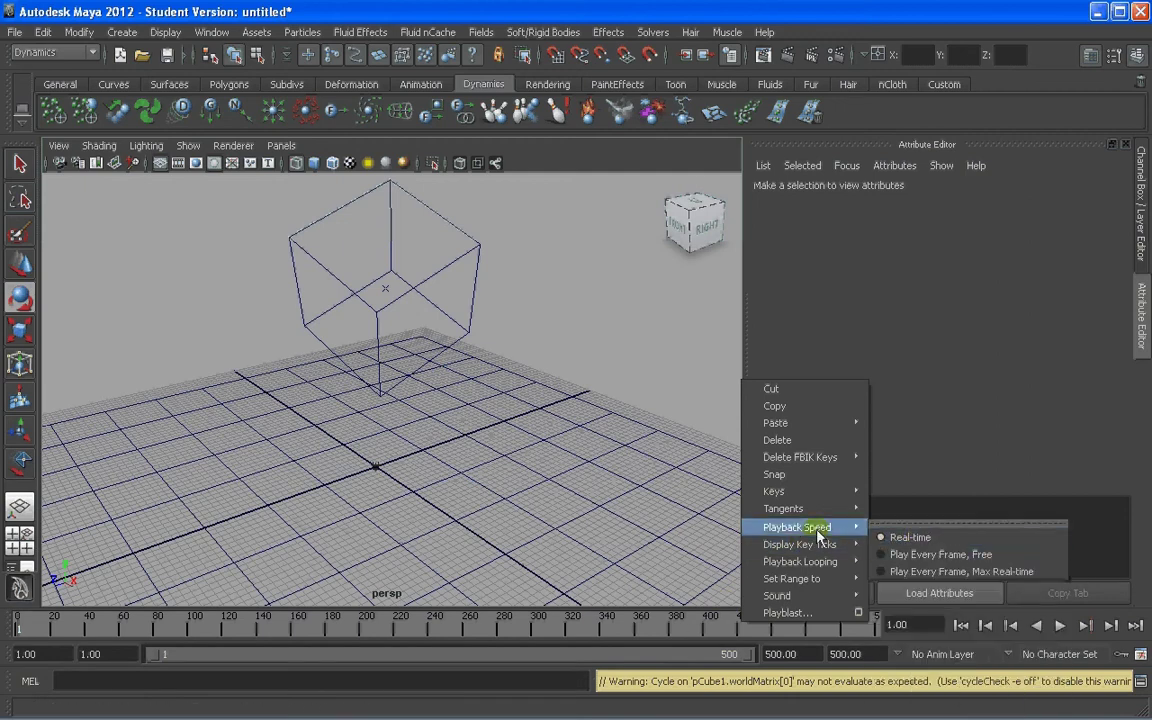
pyautogui.click(922, 538)
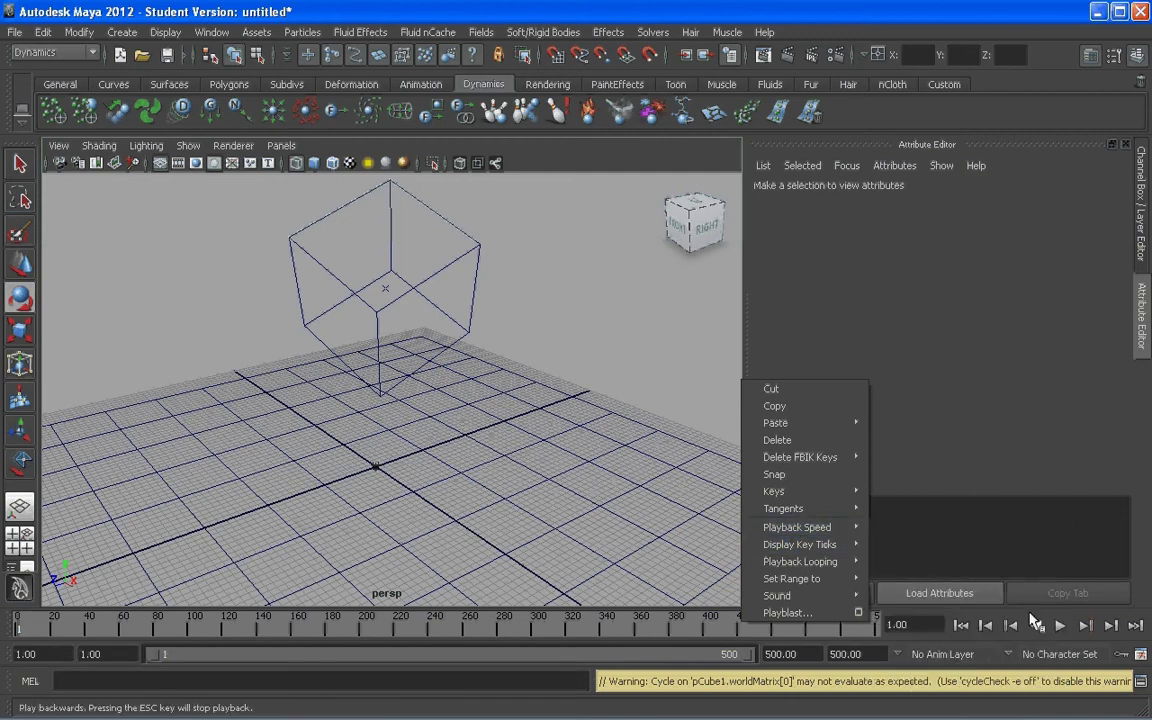
# Switch the viewport to shaded display with the grid hidden and play the rigid body simulation.
pyautogui.press('5')
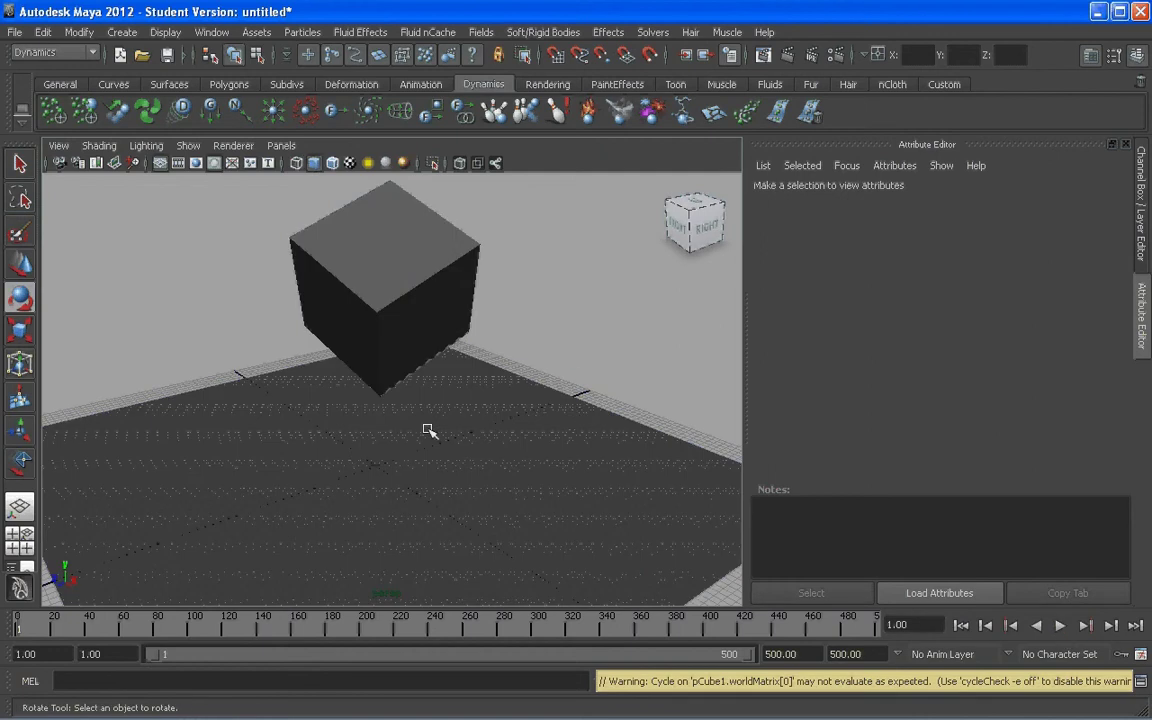
pyautogui.click(165, 32)
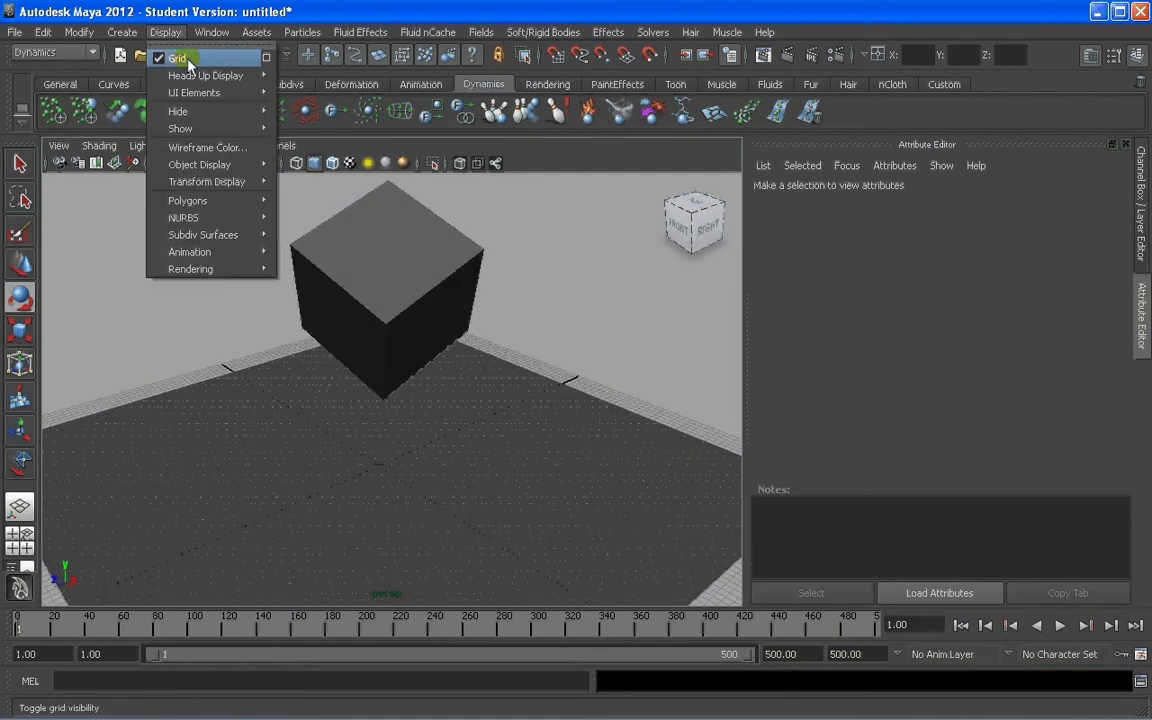
pyautogui.click(176, 58)
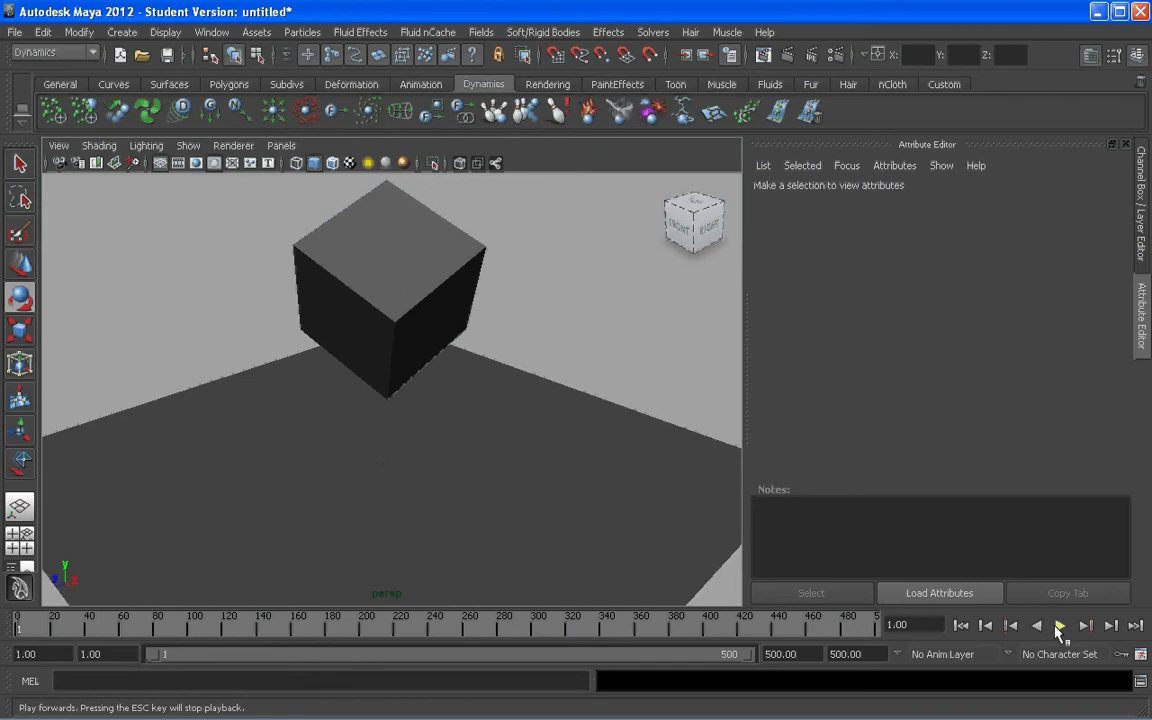
pyautogui.click(1060, 625)
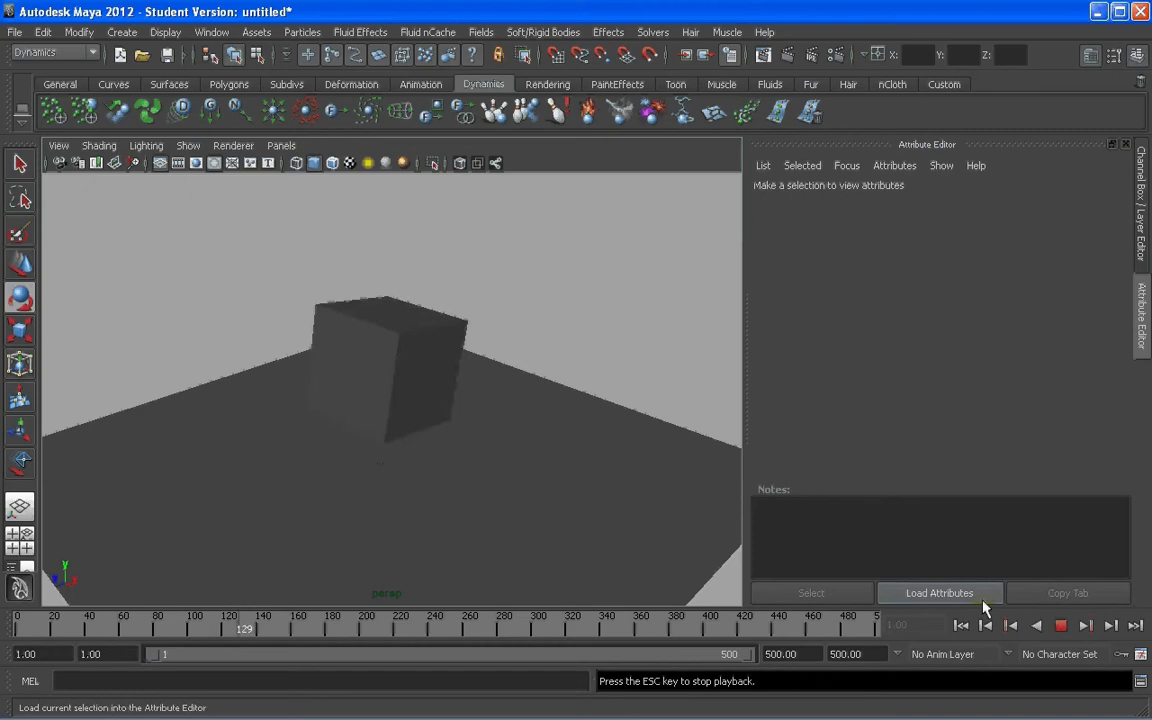
# Stop the simulation playback and return to the first frame.
pyautogui.click(1062, 628)
pyautogui.click(965, 627)
pyautogui.keyDown('alt'); pyautogui.moveTo(495, 388); pyautogui.dragTo(438, 378); pyautogui.keyUp('alt')
pyautogui.keyDown('alt'); pyautogui.moveTo(438, 378); pyautogui.dragTo(447, 432, button='middle'); pyautogui.keyUp('alt')
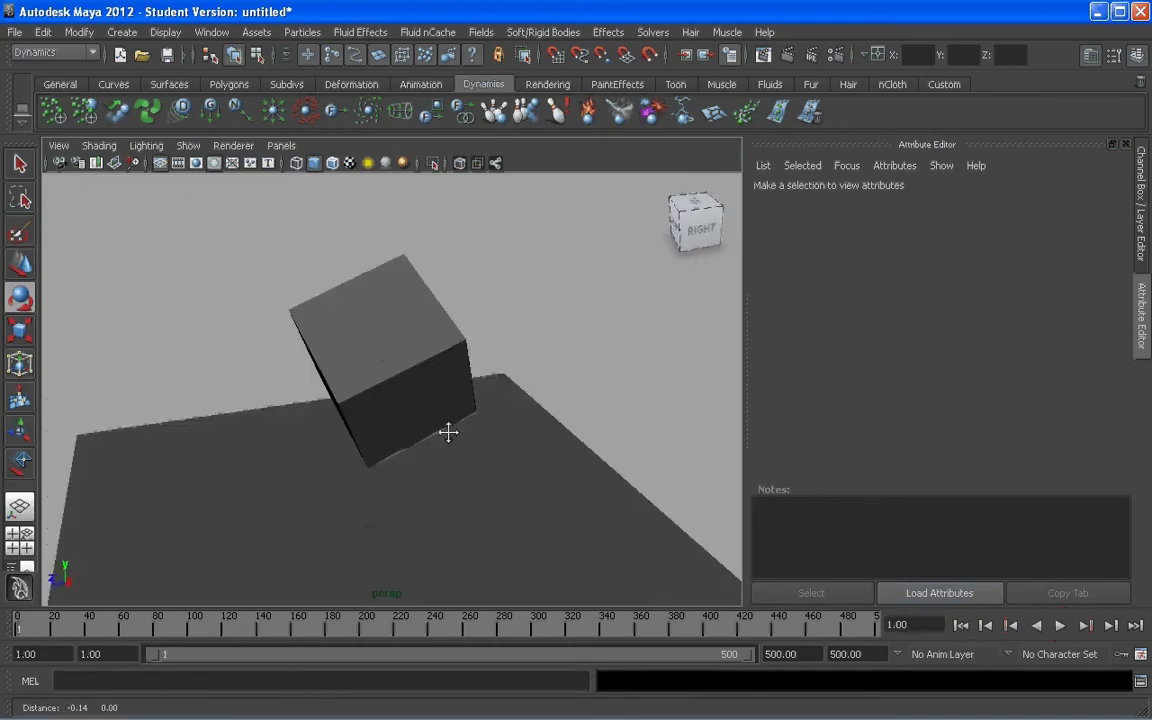
pyautogui.keyDown('alt'); pyautogui.moveTo(447, 432); pyautogui.dragTo(415, 418); pyautogui.keyUp('alt')
pyautogui.keyDown('alt'); pyautogui.moveTo(415, 418); pyautogui.dragTo(380, 411, button='right'); pyautogui.keyUp('alt')
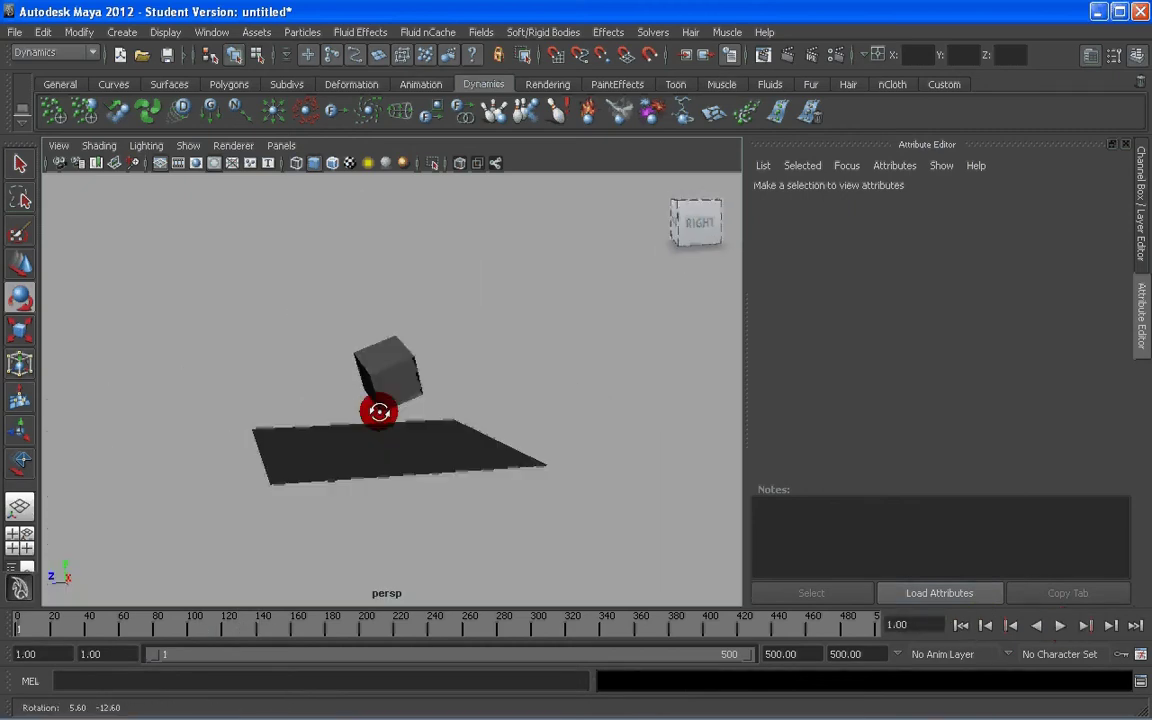
# Create a spot light, then move and rotate it so it shines down on the cube from above.
pyautogui.click(545, 84)
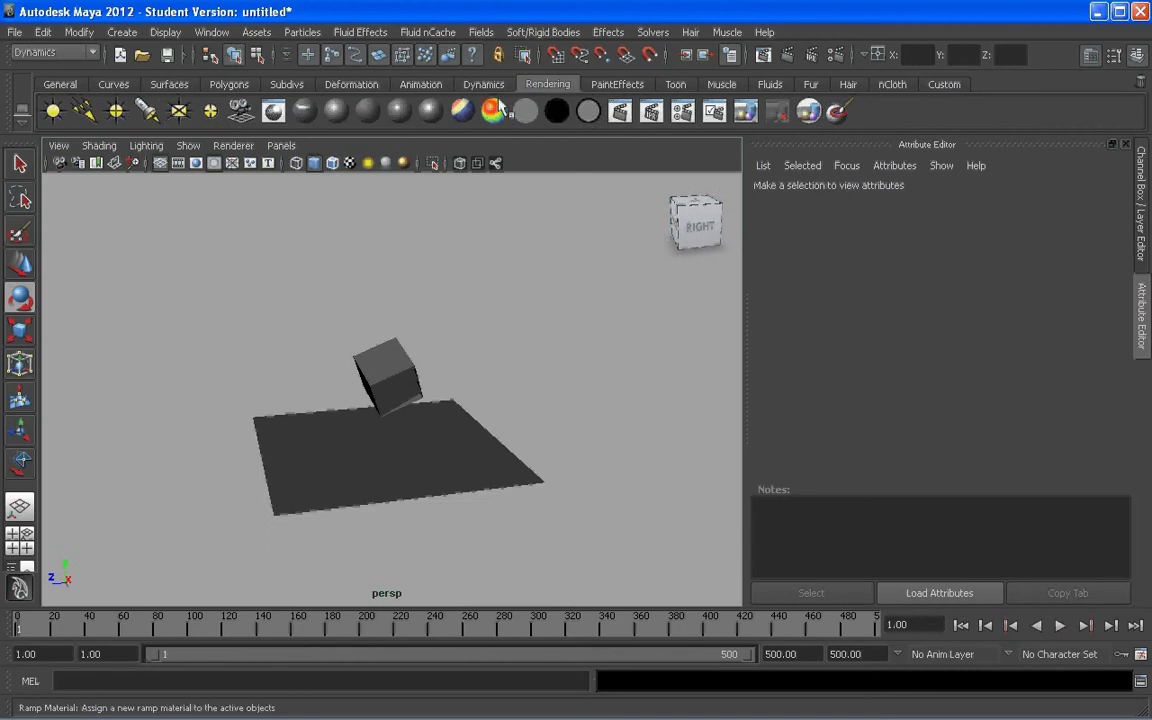
pyautogui.click(147, 110)
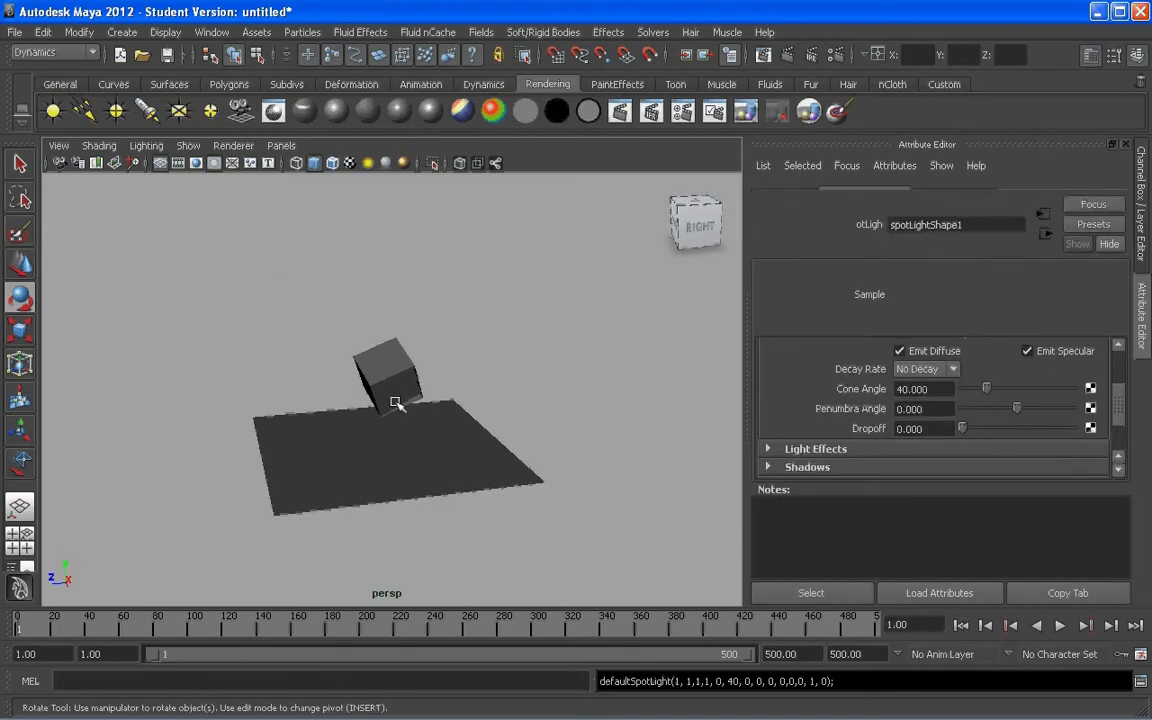
pyautogui.press('w')
pyautogui.moveTo(385, 417); pyautogui.dragTo(543, 303)
pyautogui.press('r')
pyautogui.press('e')
pyautogui.moveTo(360, 288); pyautogui.dragTo(337, 234)
pyautogui.press('w')
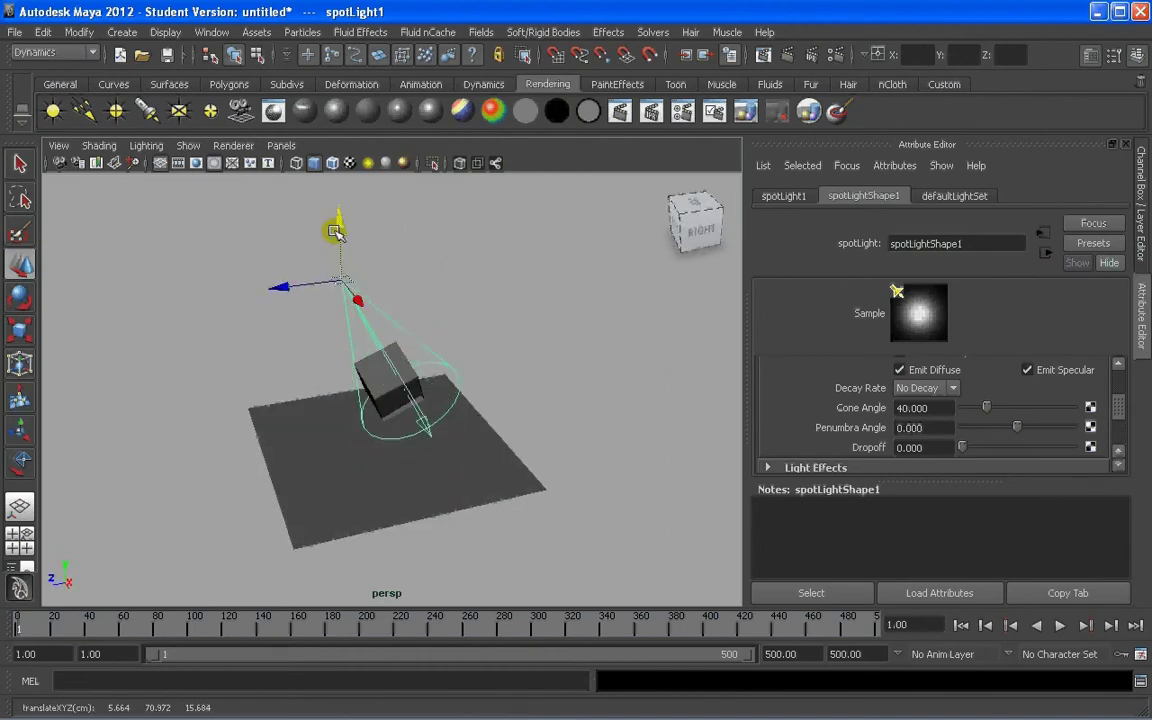
pyautogui.moveTo(289, 287); pyautogui.dragTo(260, 291)
pyautogui.keyDown('alt'); pyautogui.moveTo(386, 305); pyautogui.dragTo(560, 211); pyautogui.keyUp('alt')
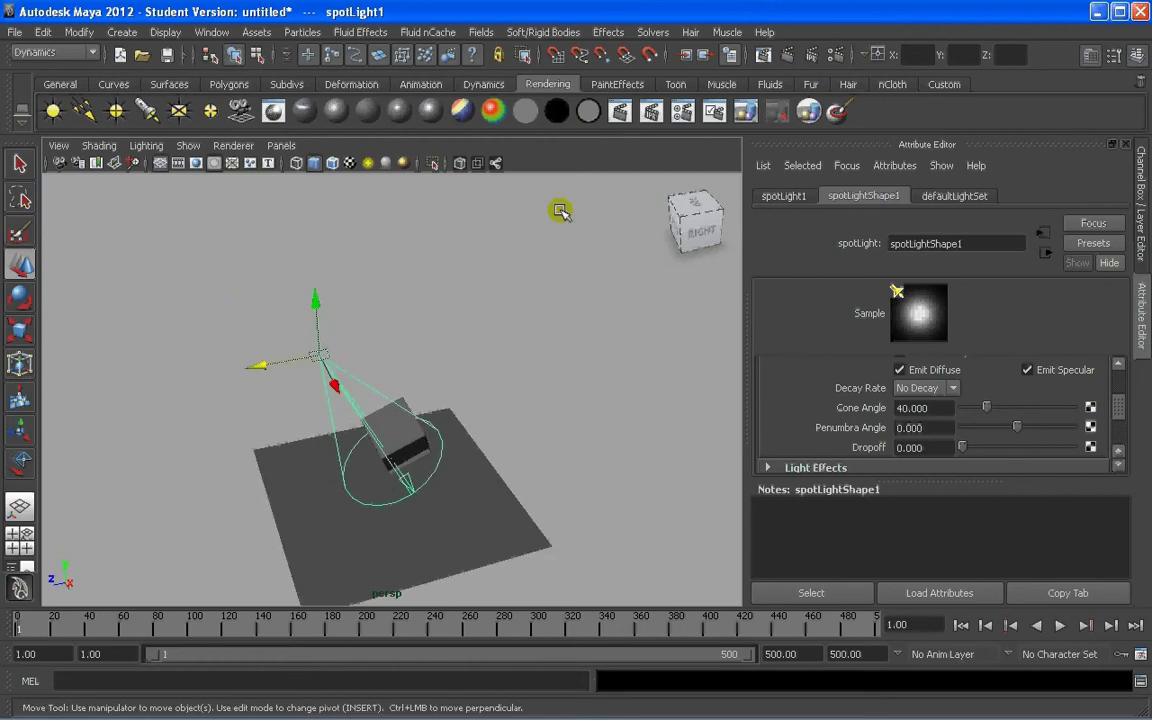
# Display the scene with its lights in the viewport and widen the spot light's cone angle to 55.612.
pyautogui.press('7')
pyautogui.keyDown('alt'); pyautogui.moveTo(494, 280); pyautogui.dragTo(374, 414); pyautogui.keyUp('alt')
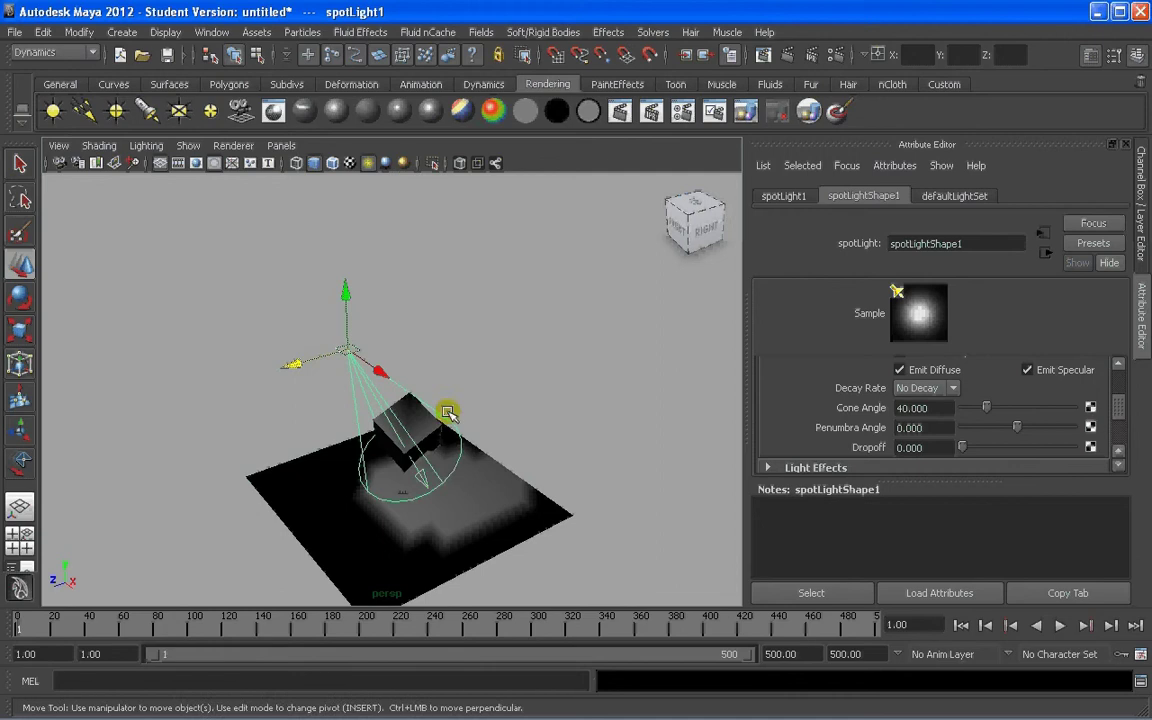
pyautogui.keyDown('alt'); pyautogui.moveTo(447, 412); pyautogui.dragTo(363, 324); pyautogui.keyUp('alt')
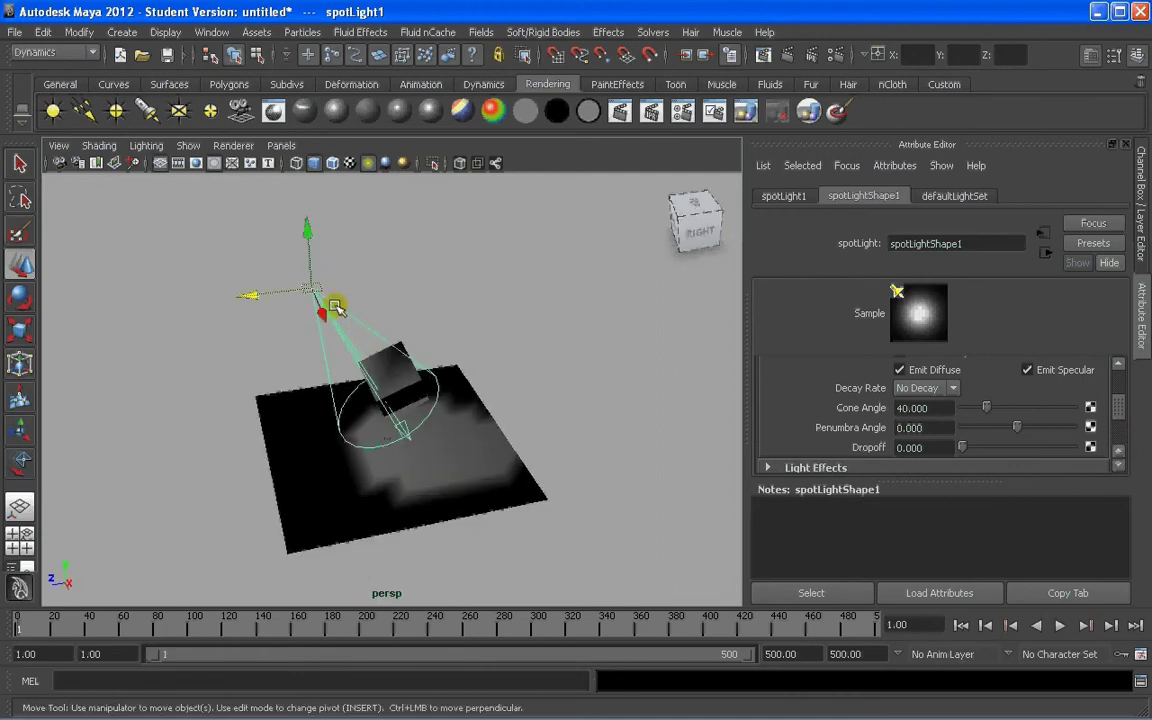
pyautogui.keyDown('alt'); pyautogui.moveTo(478, 432); pyautogui.dragTo(718, 405, button='right'); pyautogui.keyUp('alt')
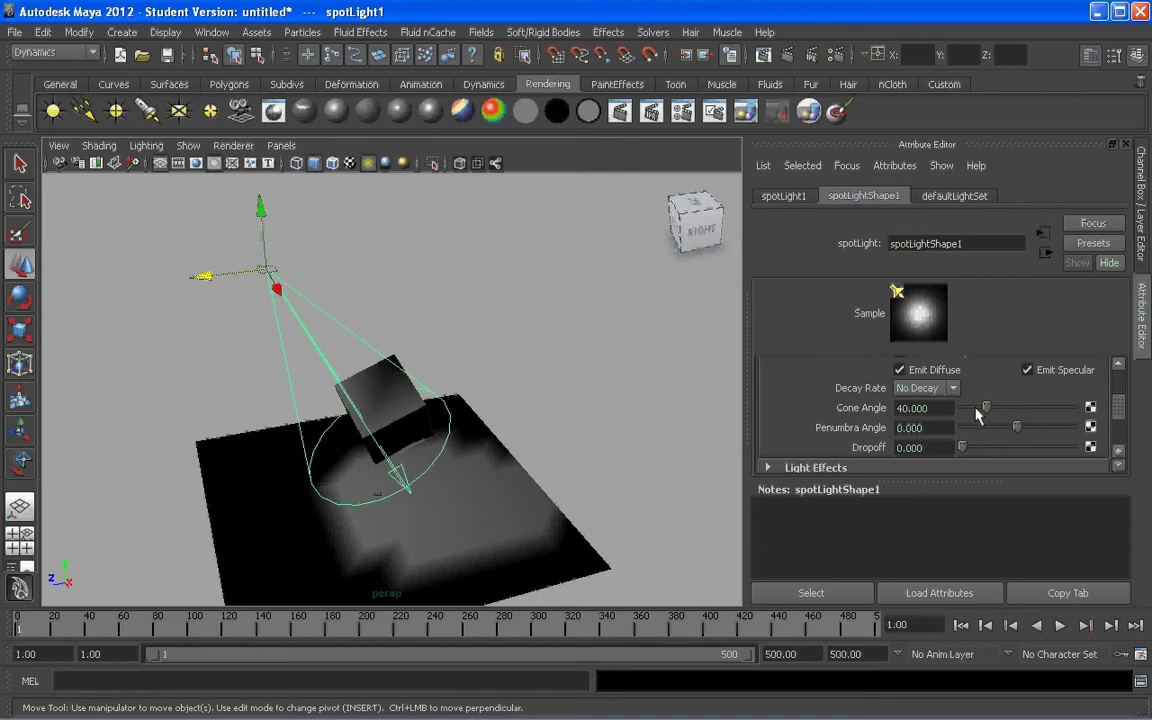
pyautogui.moveTo(986, 409); pyautogui.dragTo(1021, 437)
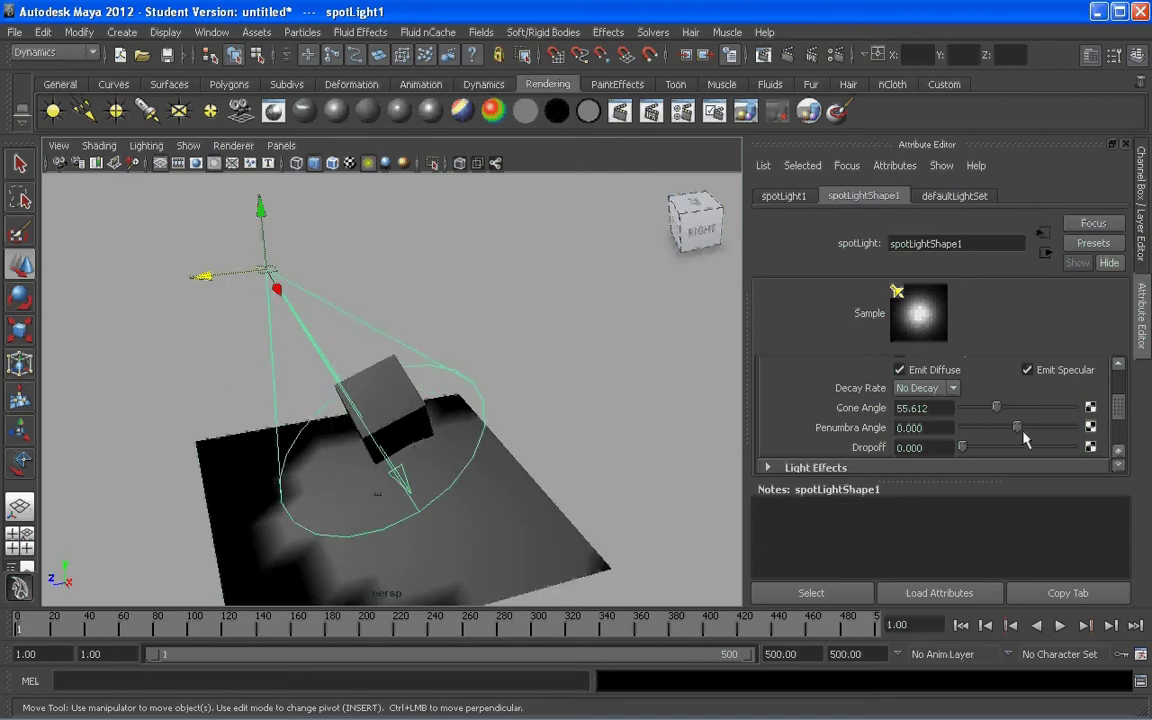
pyautogui.keyDown('alt'); pyautogui.moveTo(690, 432); pyautogui.dragTo(470, 412); pyautogui.keyUp('alt')
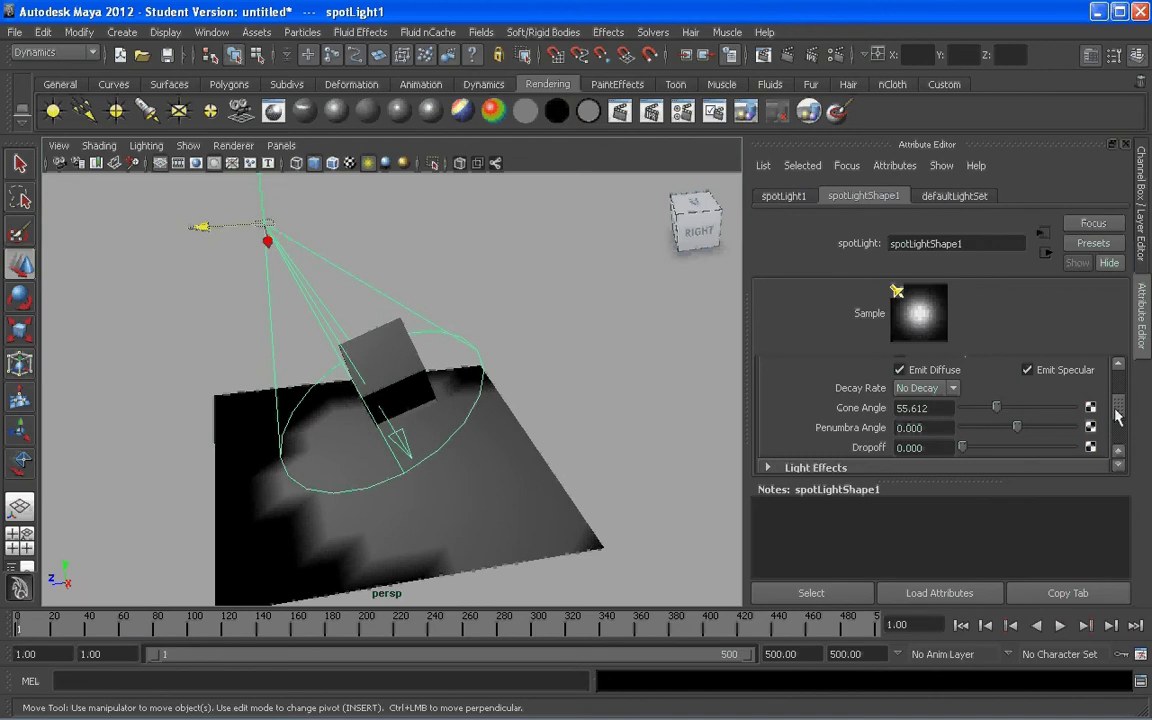
# Turn on depth map shadows for the spot light.
pyautogui.moveTo(977, 480); pyautogui.dragTo(975, 574)
pyautogui.scroll(3, 830, 480)
pyautogui.scroll(-3, 830, 517)
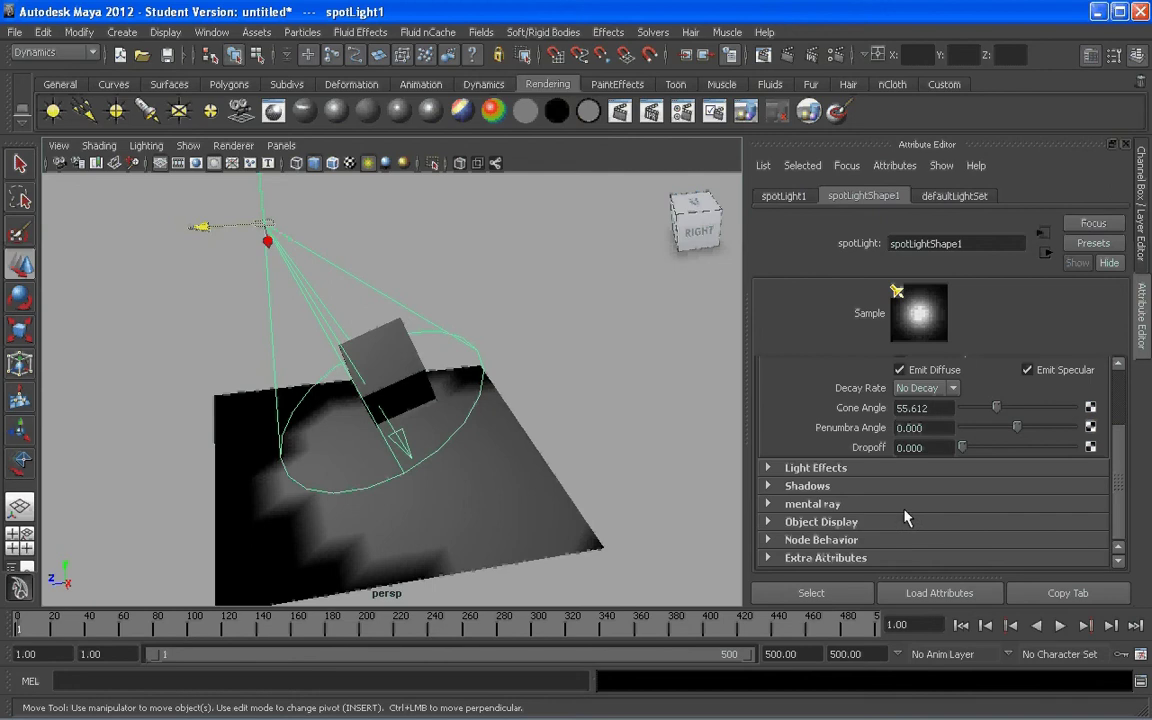
pyautogui.click(1049, 486)
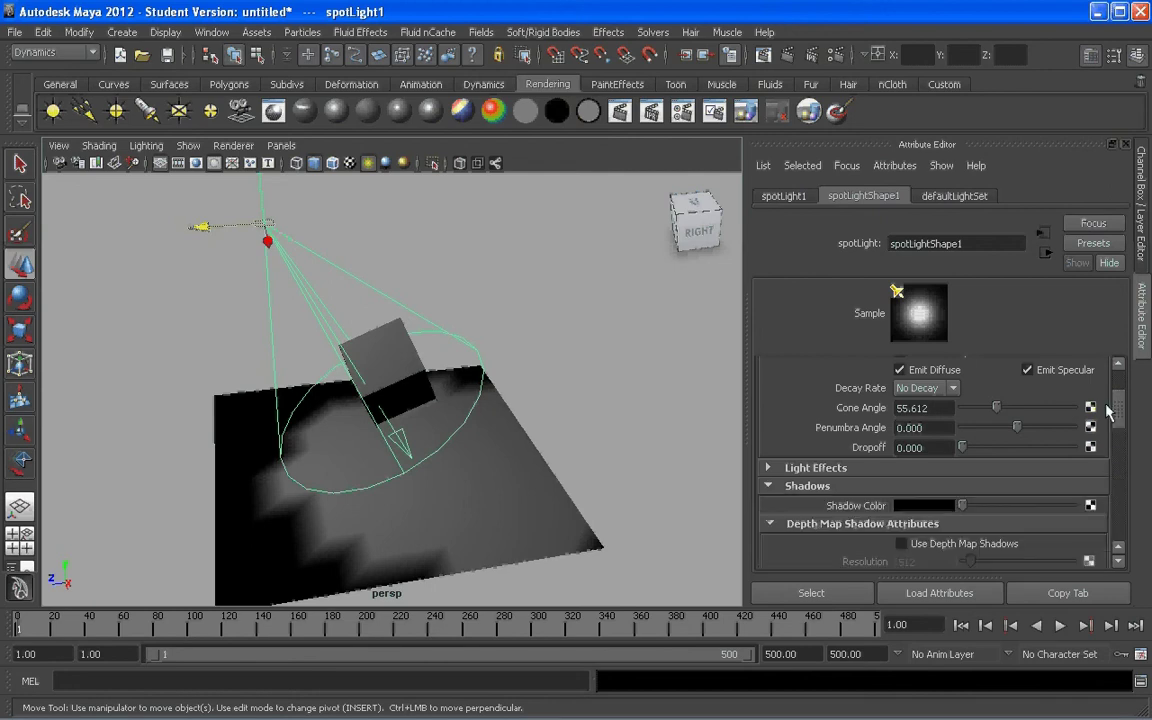
pyautogui.scroll(-2, 1108, 410)
pyautogui.click(901, 457)
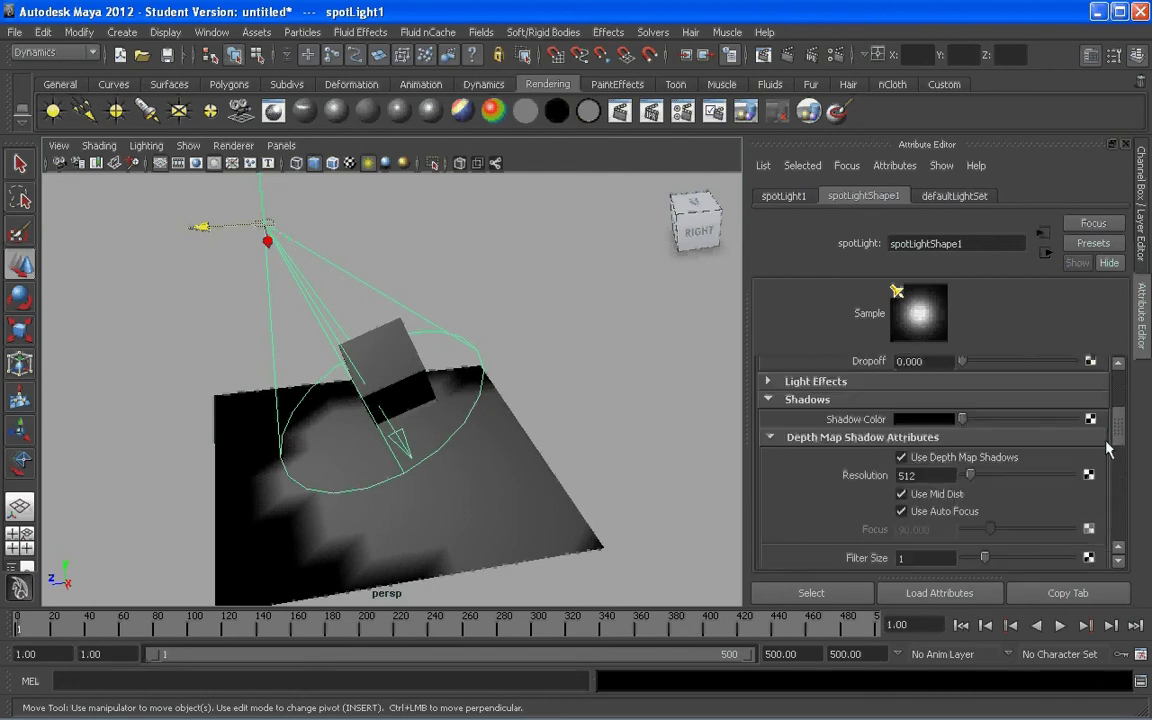
# Set the depth map shadow resolution to 978, the filter size to 4 and the fog shadow samples to 30.
pyautogui.scroll(-3, 1116, 437)
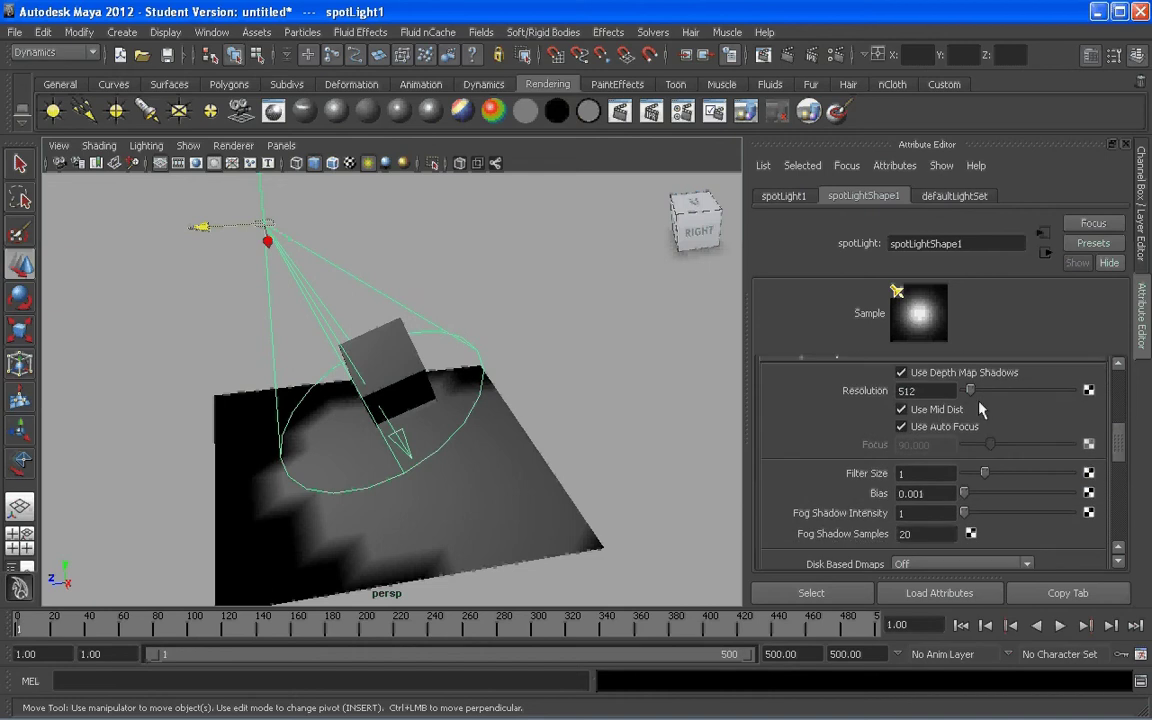
pyautogui.keyDown('ctrl'); pyautogui.moveTo(908, 389); pyautogui.dragTo(918, 381); pyautogui.keyUp('ctrl')
pyautogui.click(902, 473)
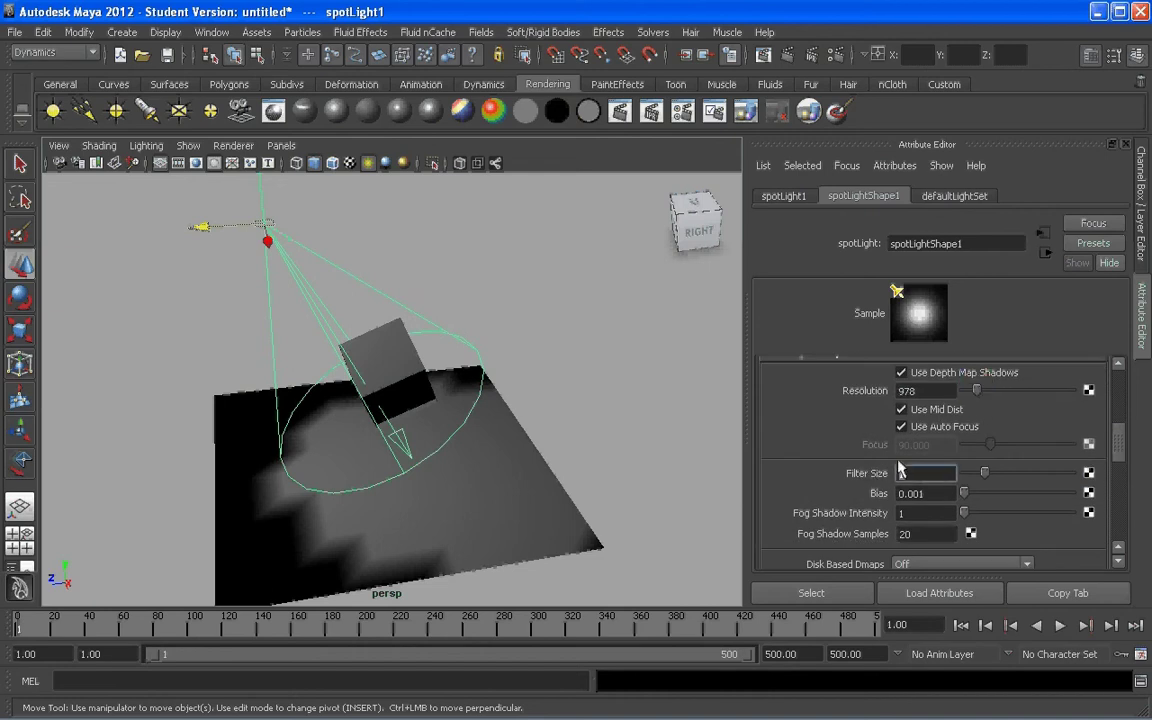
pyautogui.write('4')
pyautogui.click(912, 533)
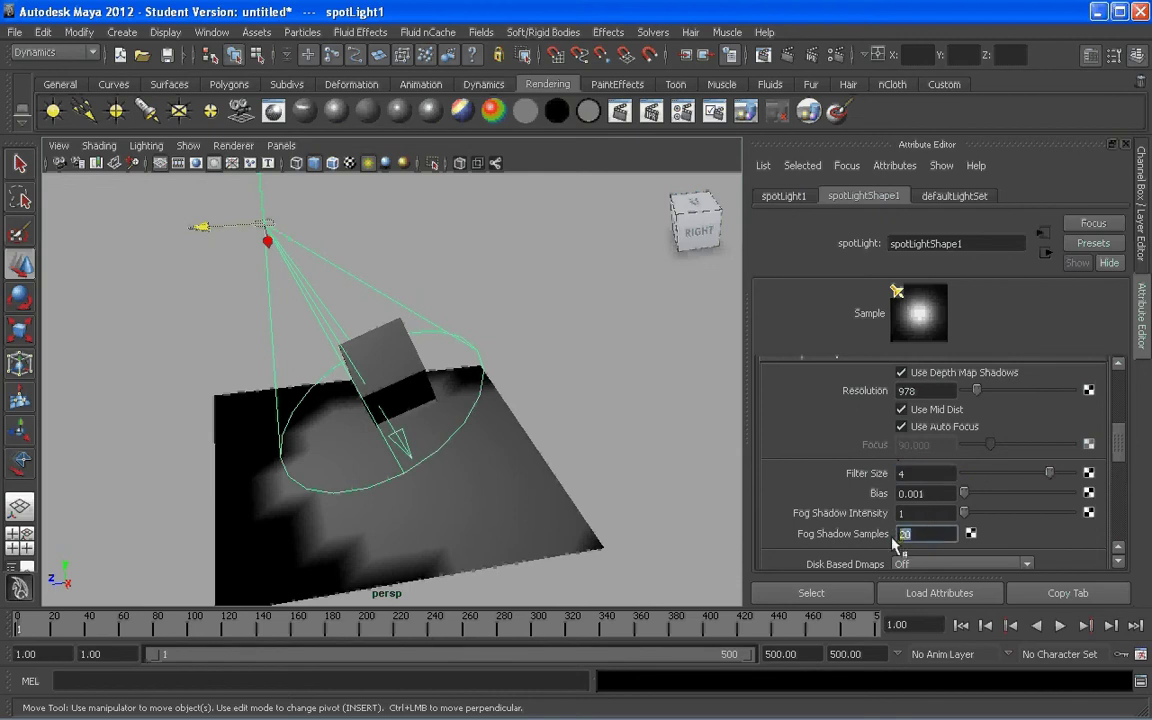
pyautogui.write('30')
# Set the spot light's penumbra angle to 1.707 and its dropoff to 10.366.
pyautogui.moveTo(1116, 447); pyautogui.dragTo(1121, 405)
pyautogui.moveTo(1017, 456); pyautogui.dragTo(1029, 456)
pyautogui.moveTo(963, 477); pyautogui.dragTo(967, 478)
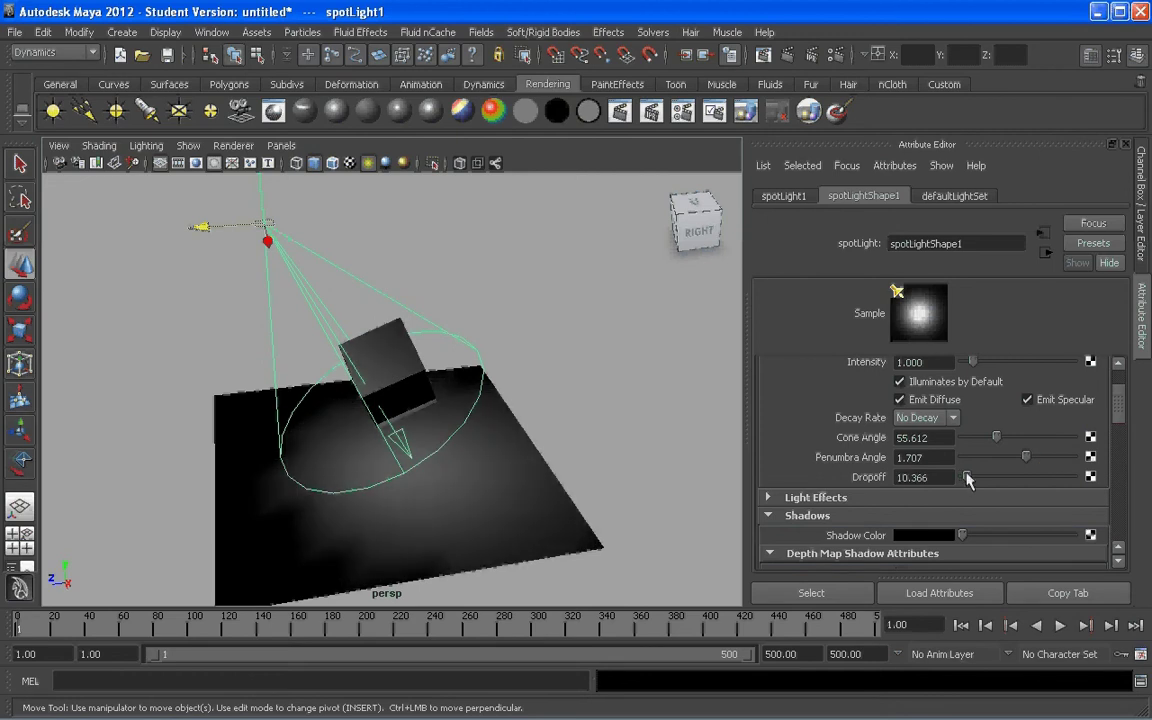
# Key the spot light at frame 1 and play the simulation, stopping at frame 162.
pyautogui.keyDown('alt'); pyautogui.moveTo(560, 410); pyautogui.dragTo(509, 406); pyautogui.keyUp('alt')
pyautogui.keyDown('alt'); pyautogui.moveTo(340, 354); pyautogui.dragTo(398, 302); pyautogui.keyUp('alt')
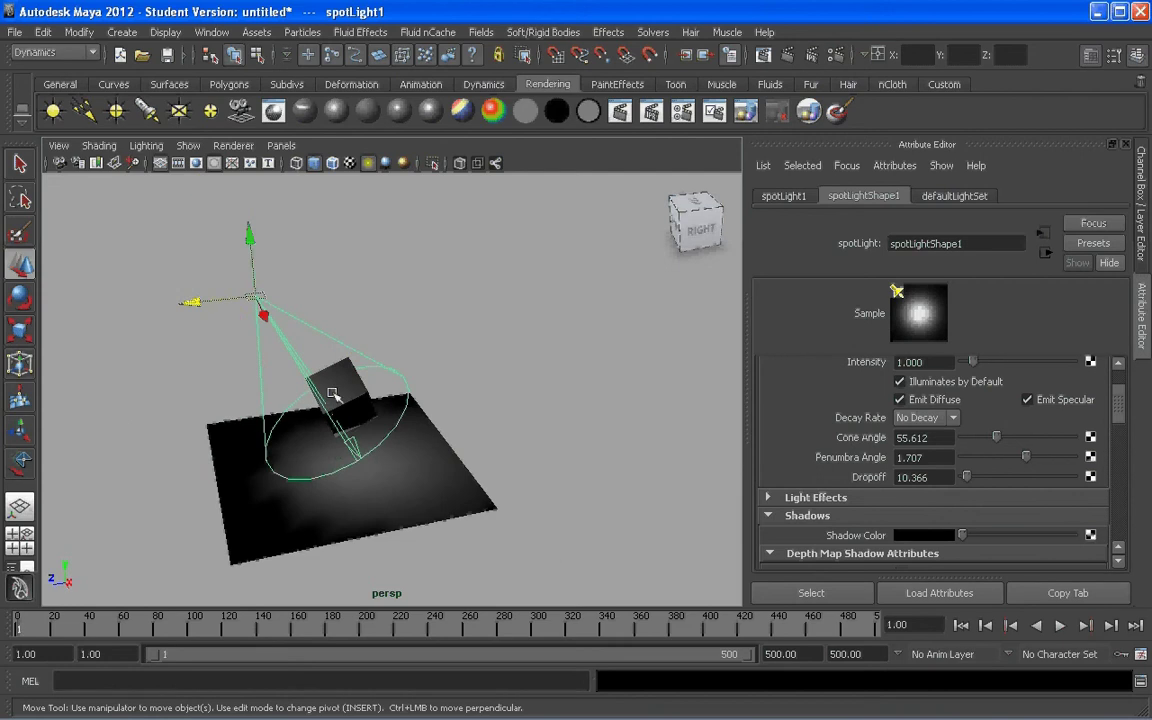
pyautogui.keyDown('alt'); pyautogui.moveTo(334, 386); pyautogui.dragTo(373, 360, button='middle'); pyautogui.keyUp('alt')
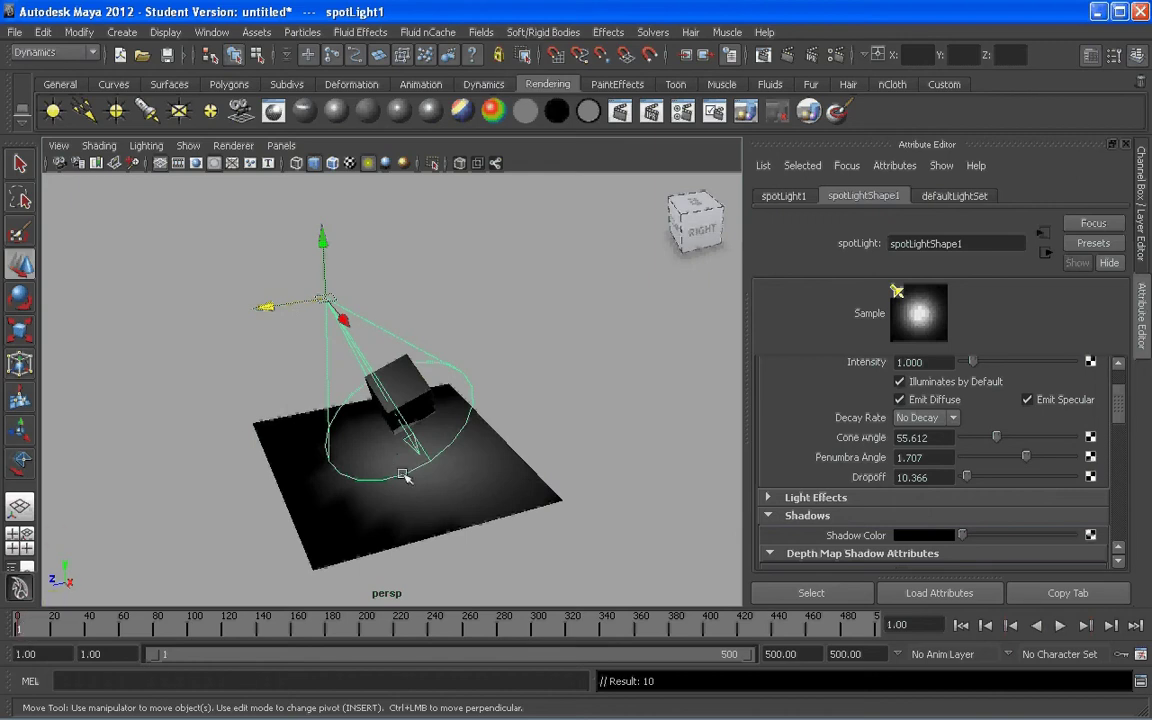
pyautogui.click(1061, 626)
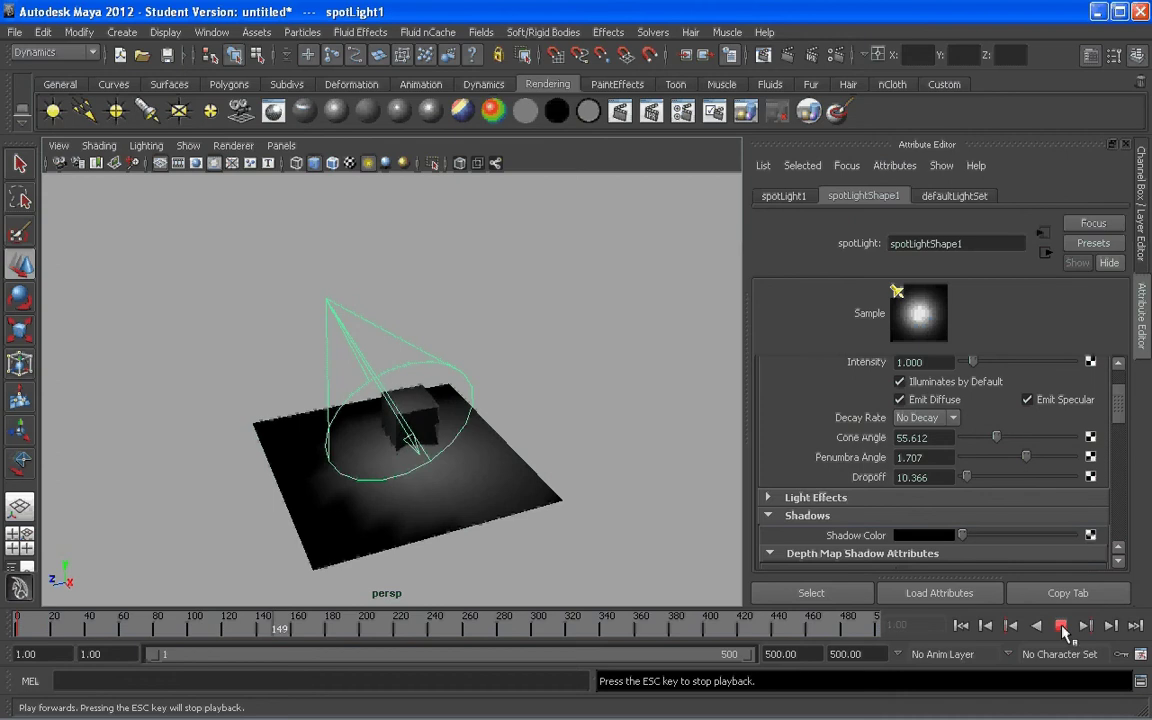
pyautogui.click(1063, 627)
# Move the spot light down close to the landed cube at frame 162.
pyautogui.press('t')
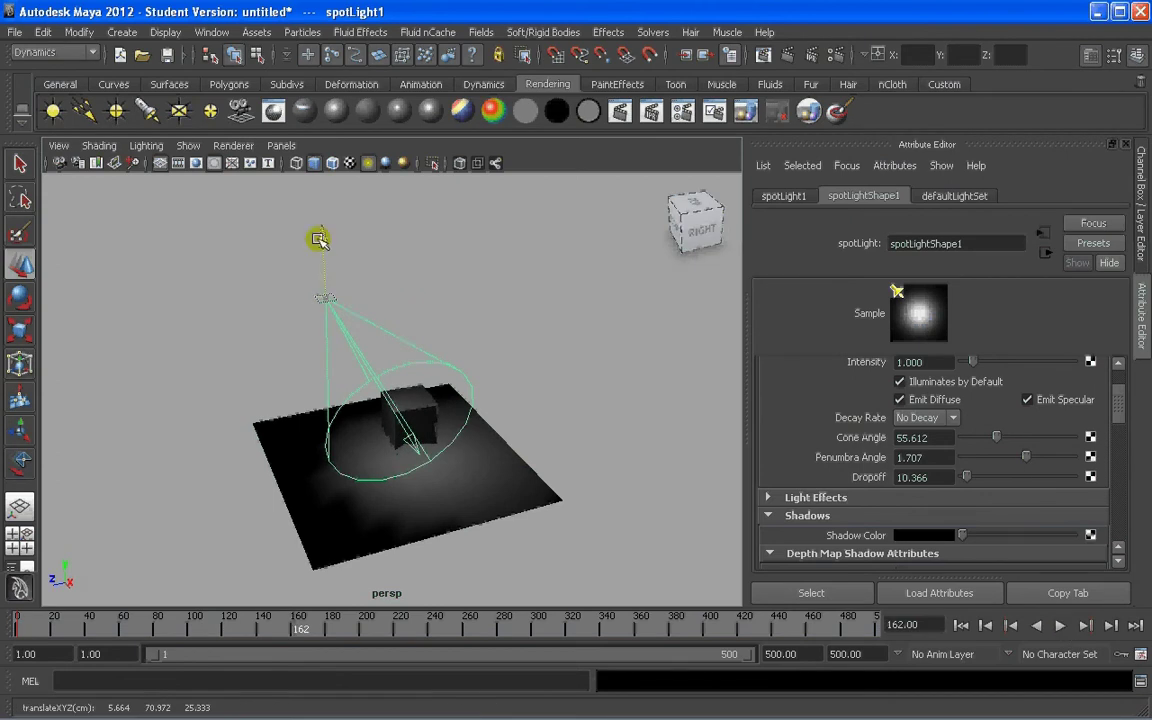
pyautogui.moveTo(318, 239); pyautogui.dragTo(410, 373)
pyautogui.scroll(5, 409, 372)
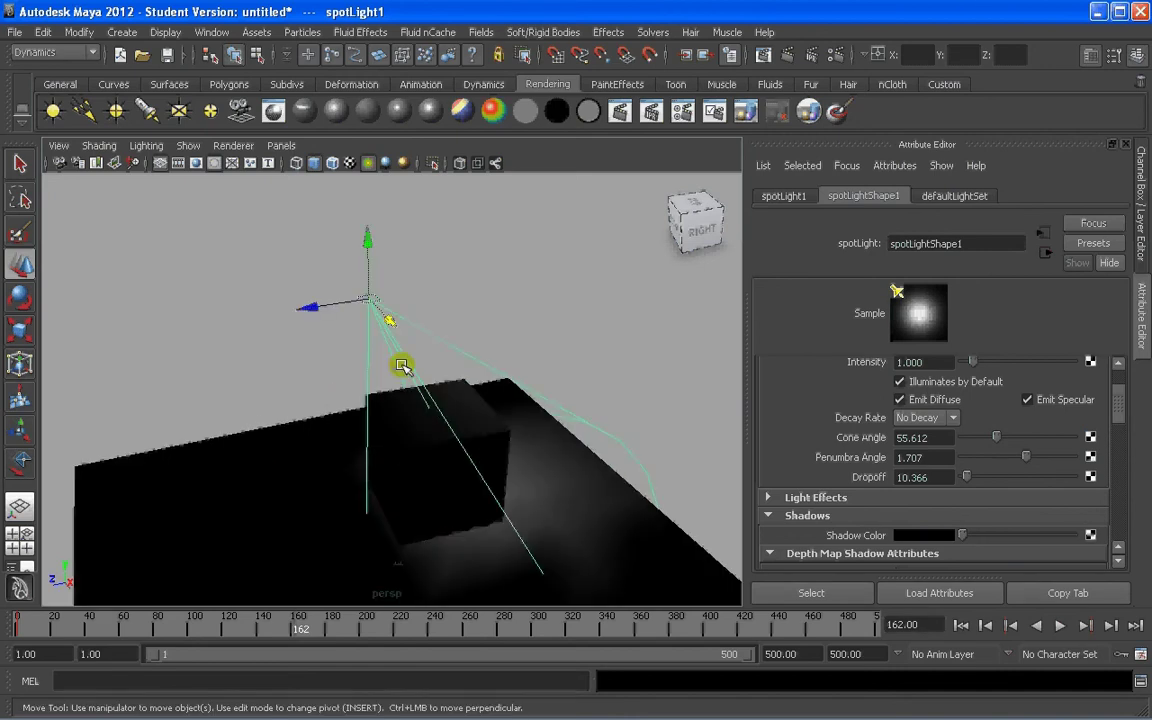
pyautogui.moveTo(366, 256); pyautogui.dragTo(364, 360)
pyautogui.moveTo(389, 432); pyautogui.dragTo(478, 429)
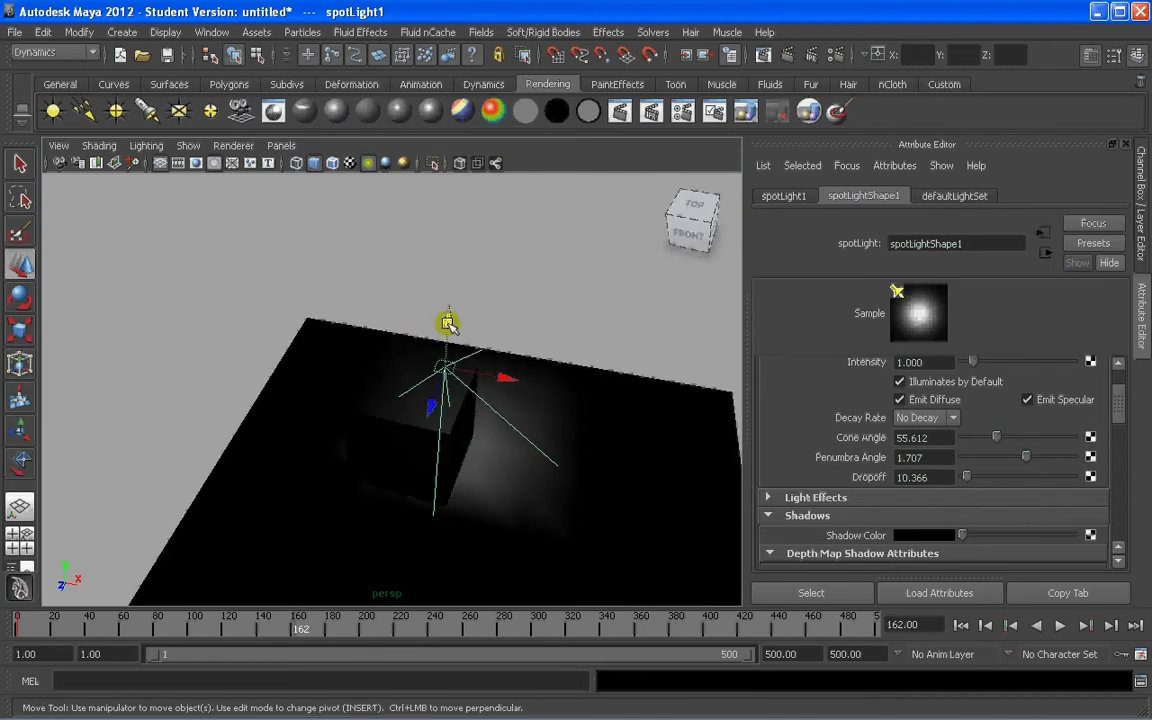
pyautogui.keyDown('alt'); pyautogui.moveTo(586, 411); pyautogui.dragTo(520, 470); pyautogui.keyUp('alt')
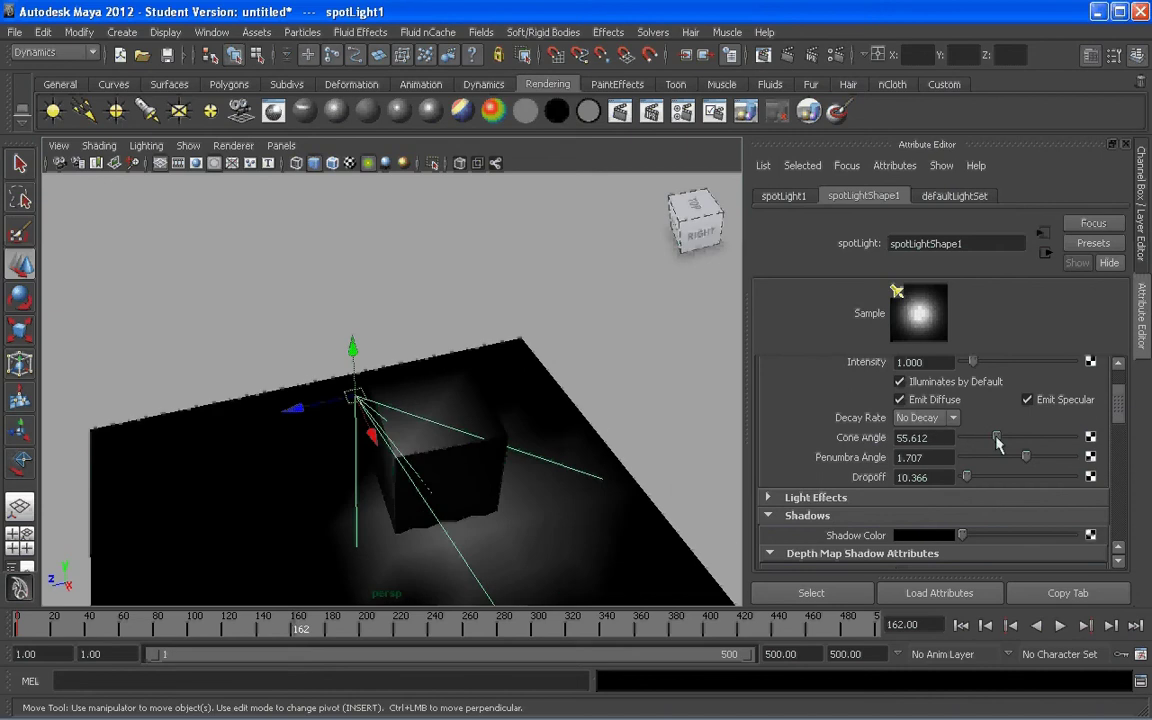
# Key the lowered spot light at frame 162, with its cone angle narrowed to 39.515 and keyed too.
pyautogui.moveTo(997, 444); pyautogui.dragTo(985, 444)
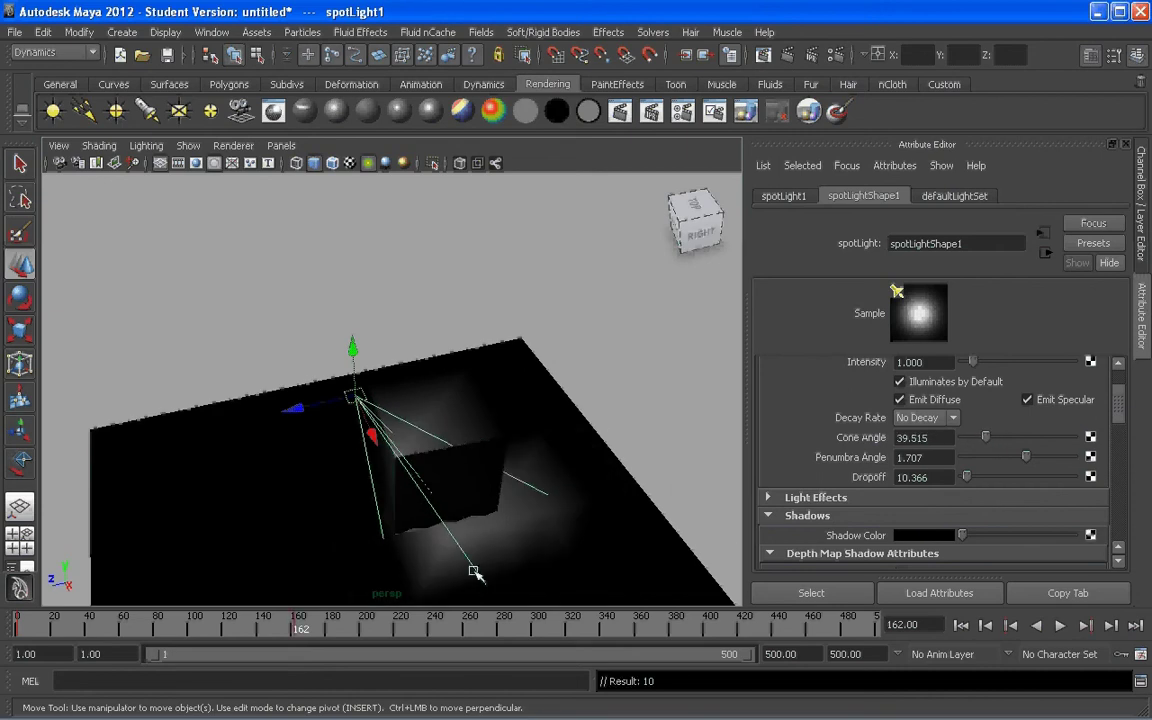
pyautogui.rightClick(862, 438)
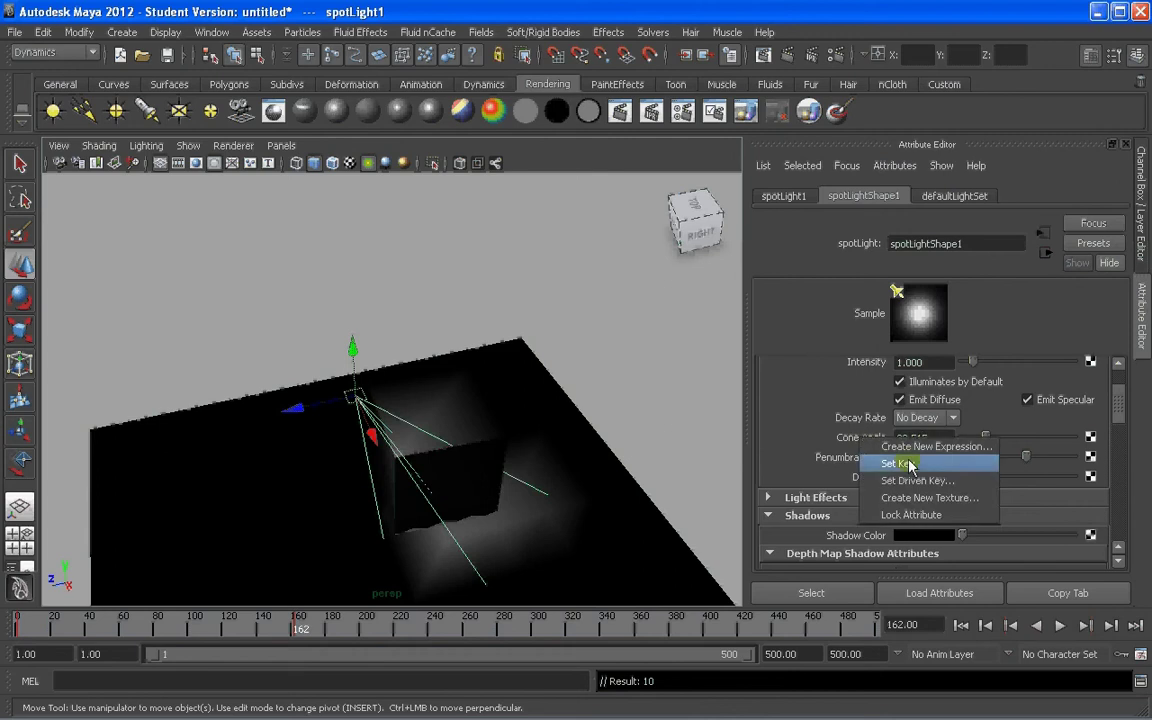
pyautogui.click(882, 465)
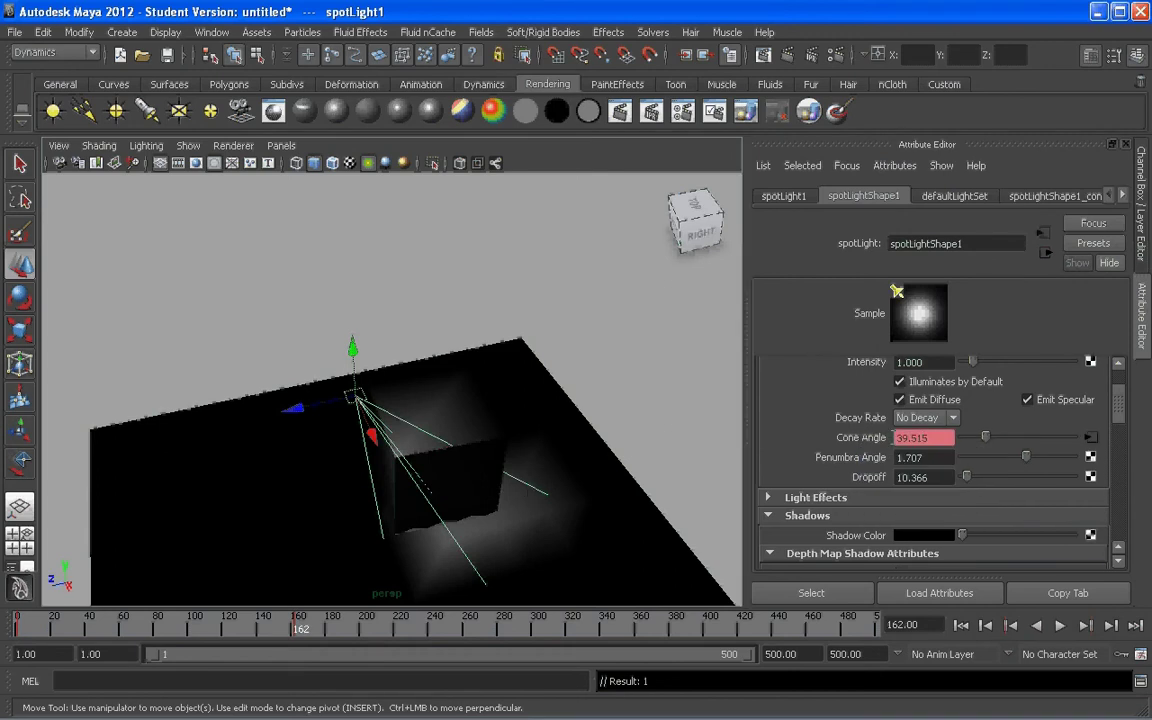
# Return to the first frame and key the spot light's cone angle at 57.075.
pyautogui.click(961, 625)
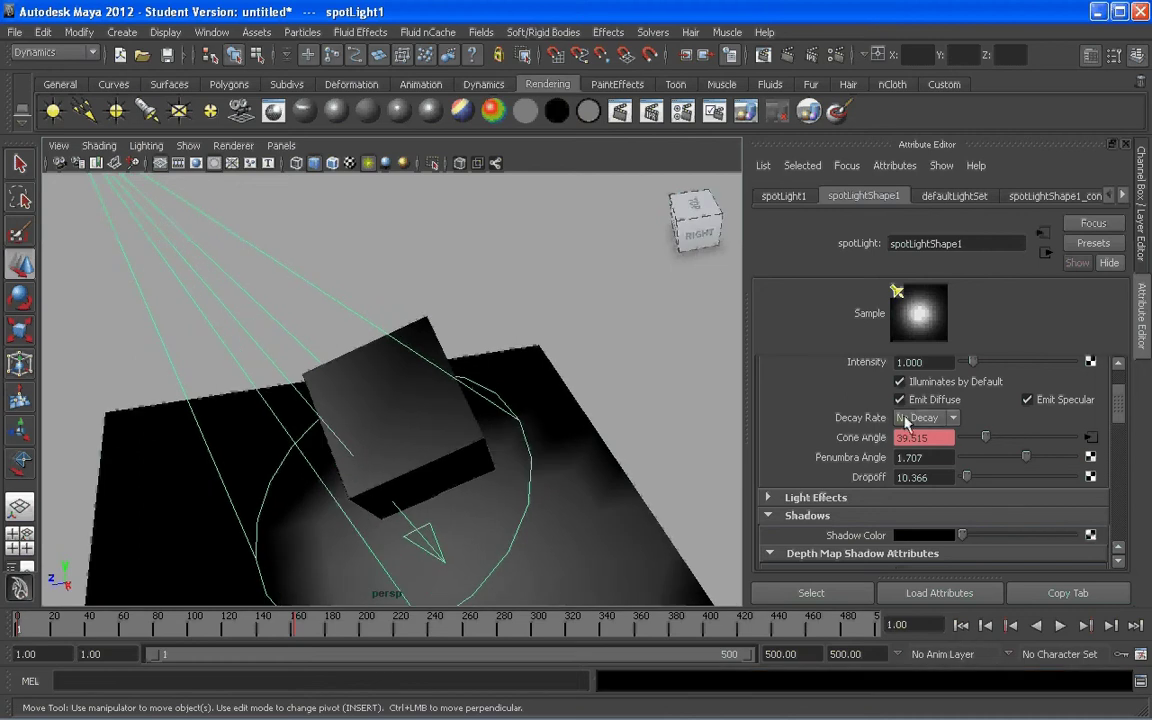
pyautogui.moveTo(985, 437); pyautogui.dragTo(997, 438)
pyautogui.rightClick(861, 437)
pyautogui.click(905, 461)
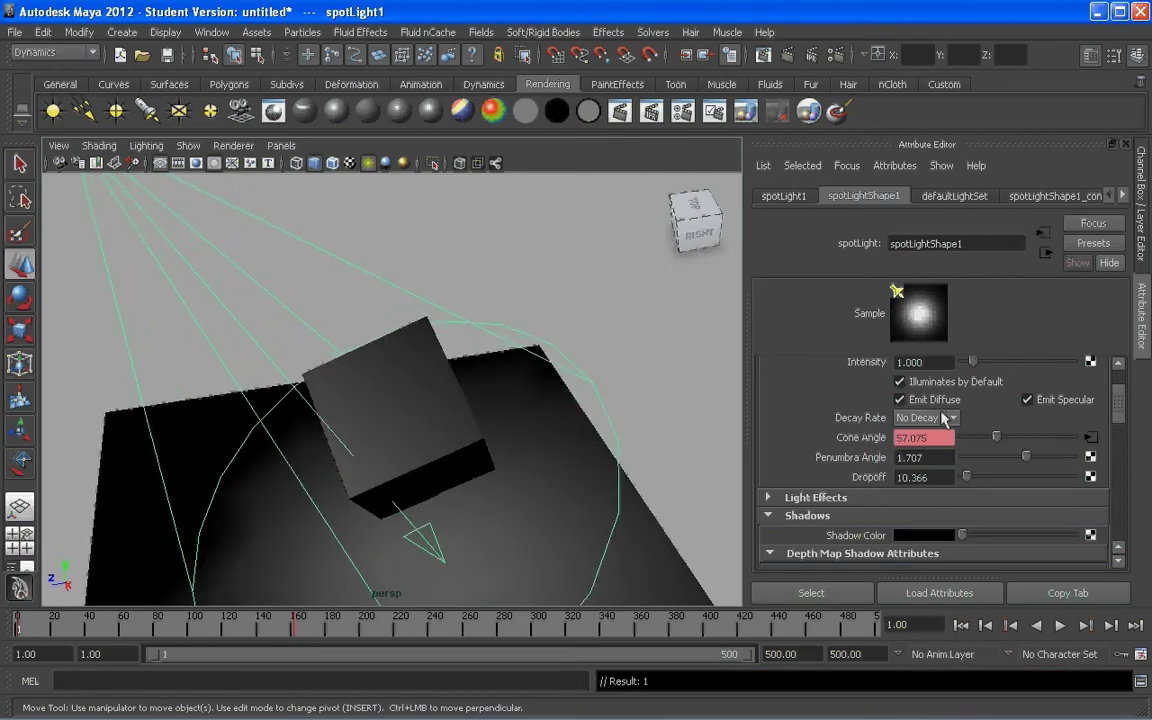
# Play the simulation with the animated spot light, stop it and return to the first frame.
pyautogui.scroll(-4, 470, 440)
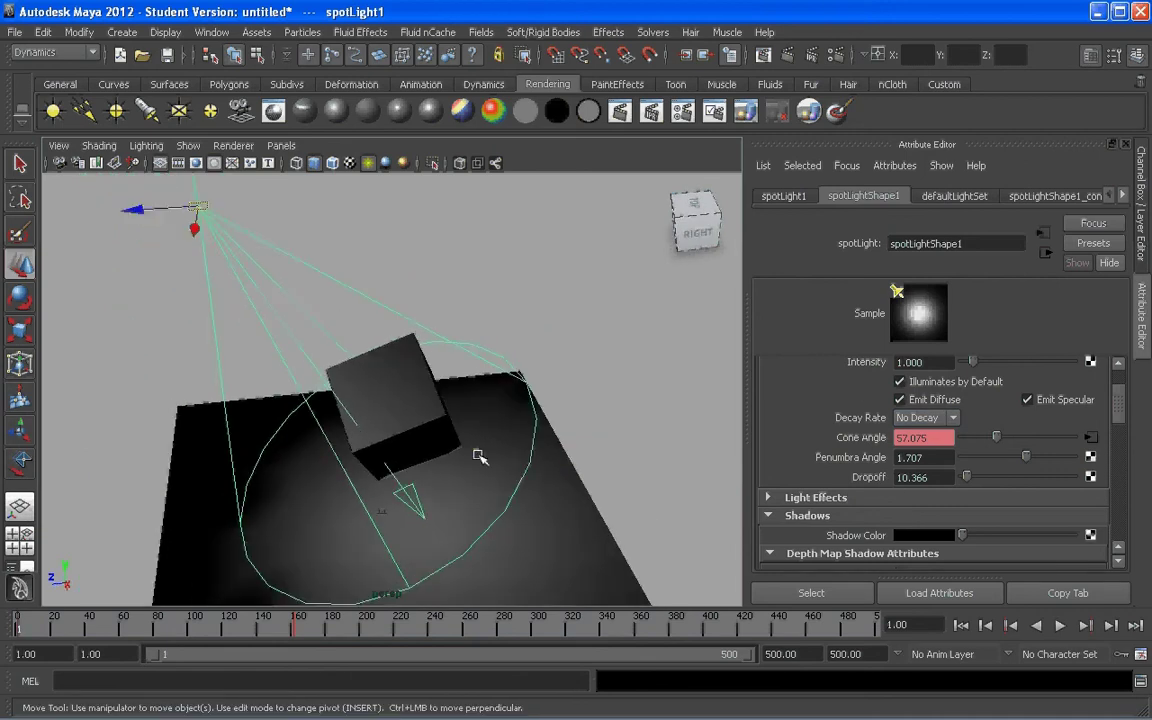
pyautogui.scroll(-3, 490, 465)
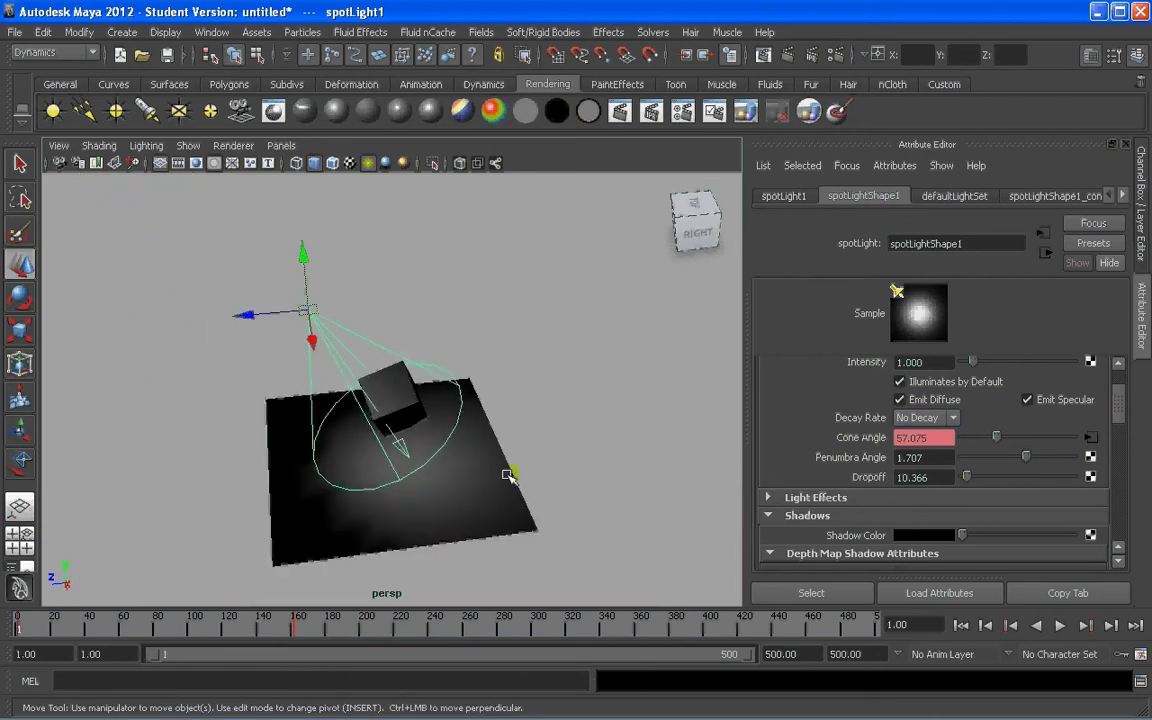
pyautogui.click(1060, 625)
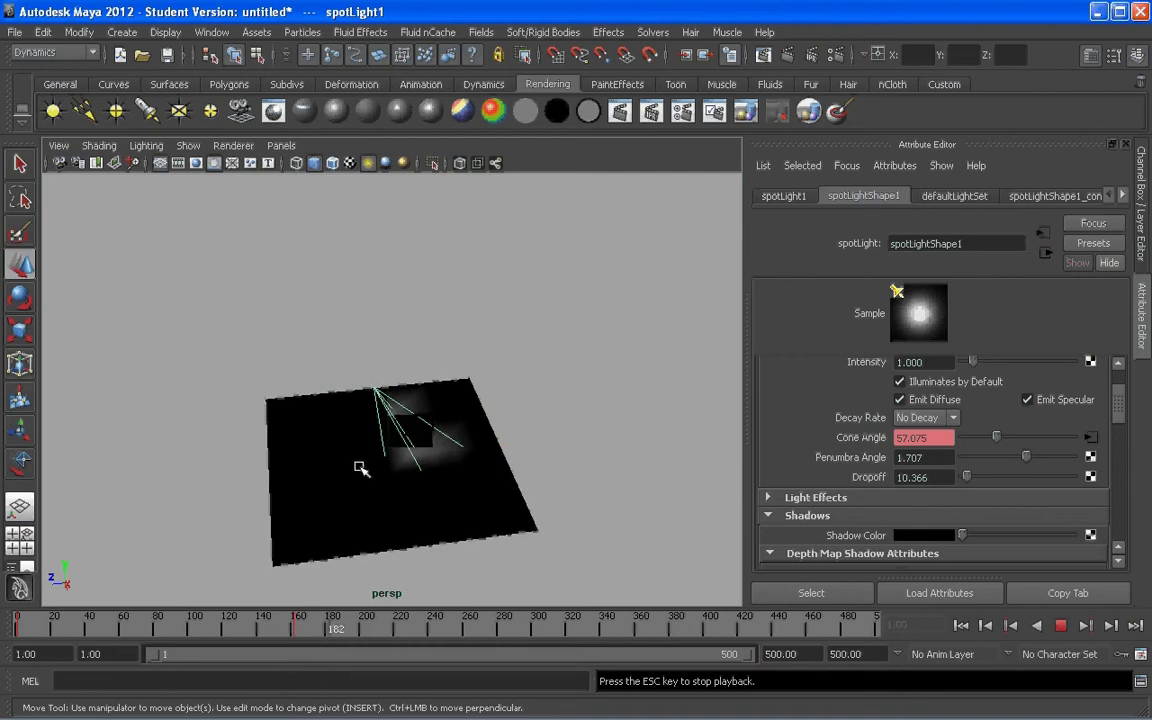
pyautogui.click(1060, 625)
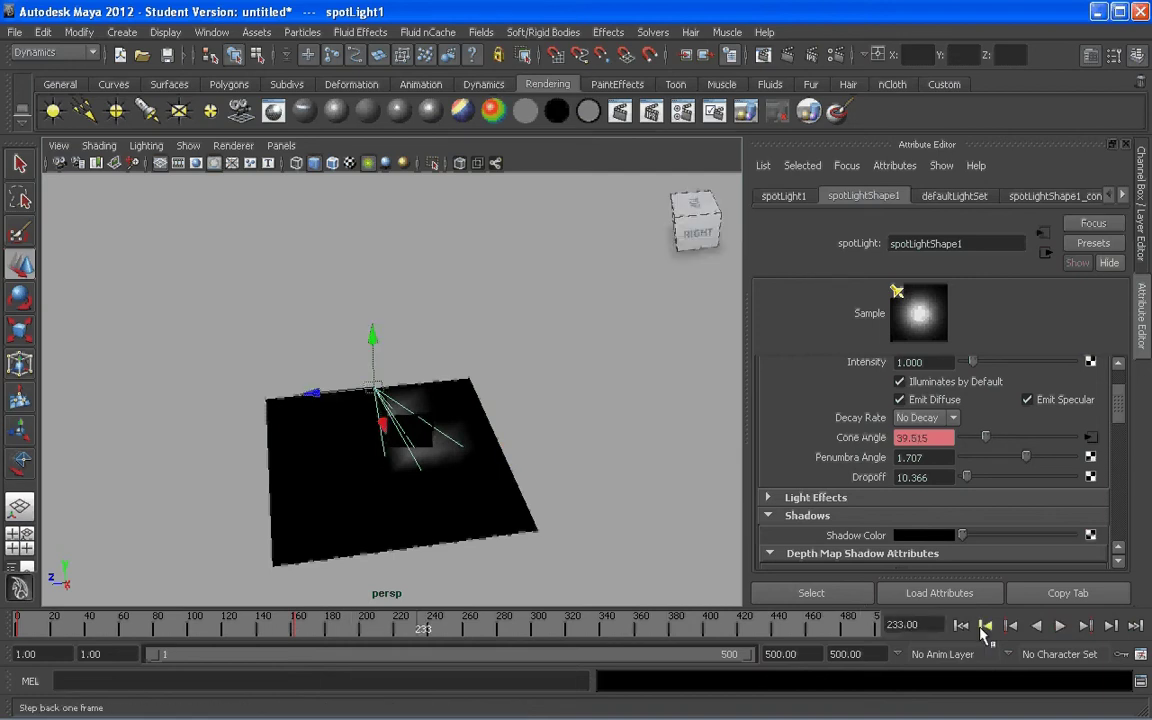
pyautogui.click(961, 625)
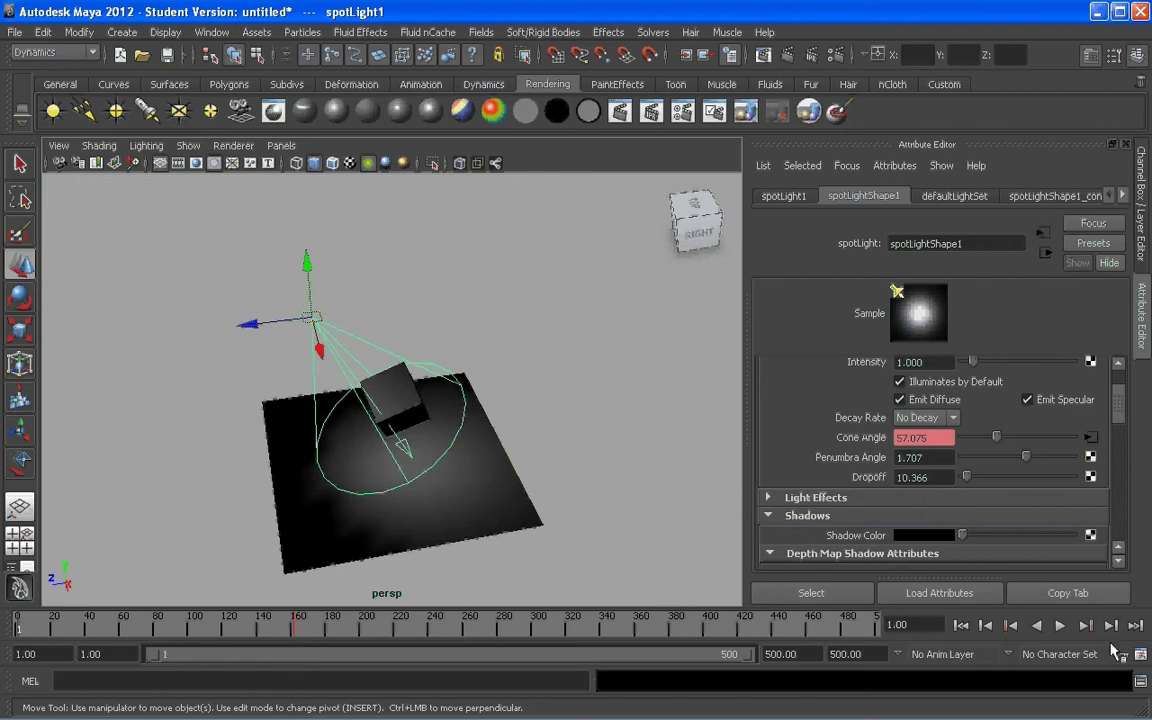
# At the frame 162 key, move the spot light along its X axis to about 6.3 cm and key it again.
pyautogui.click(1088, 626)
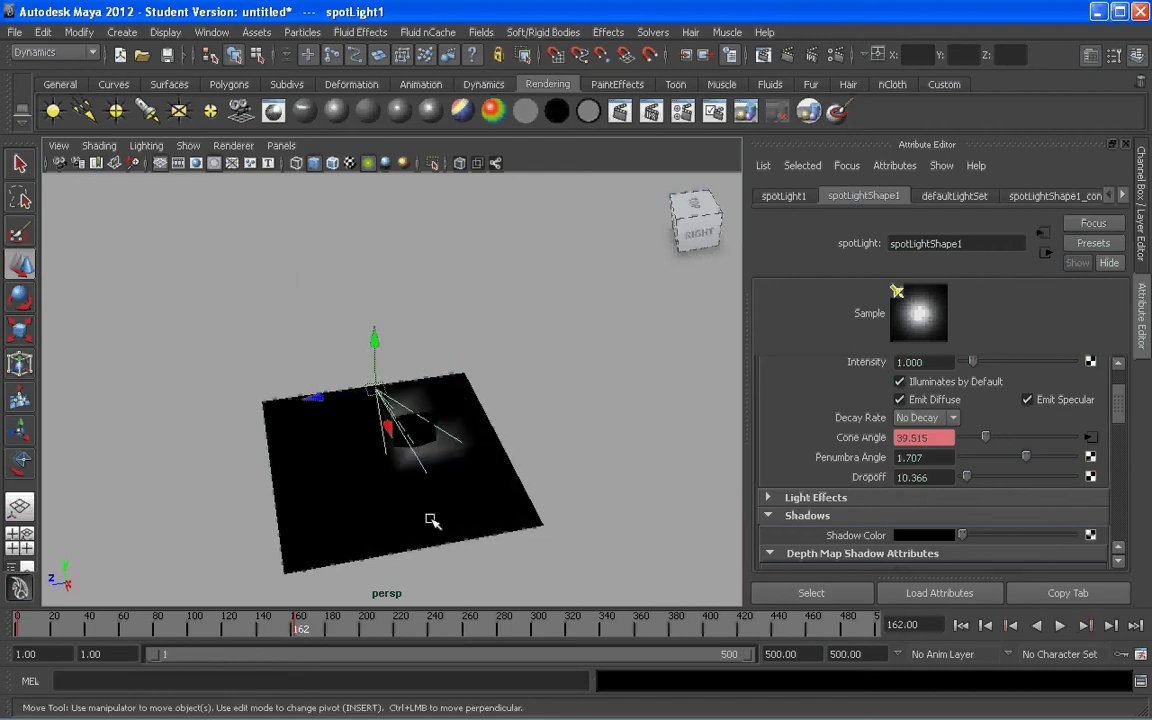
pyautogui.scroll(3, 390, 430)
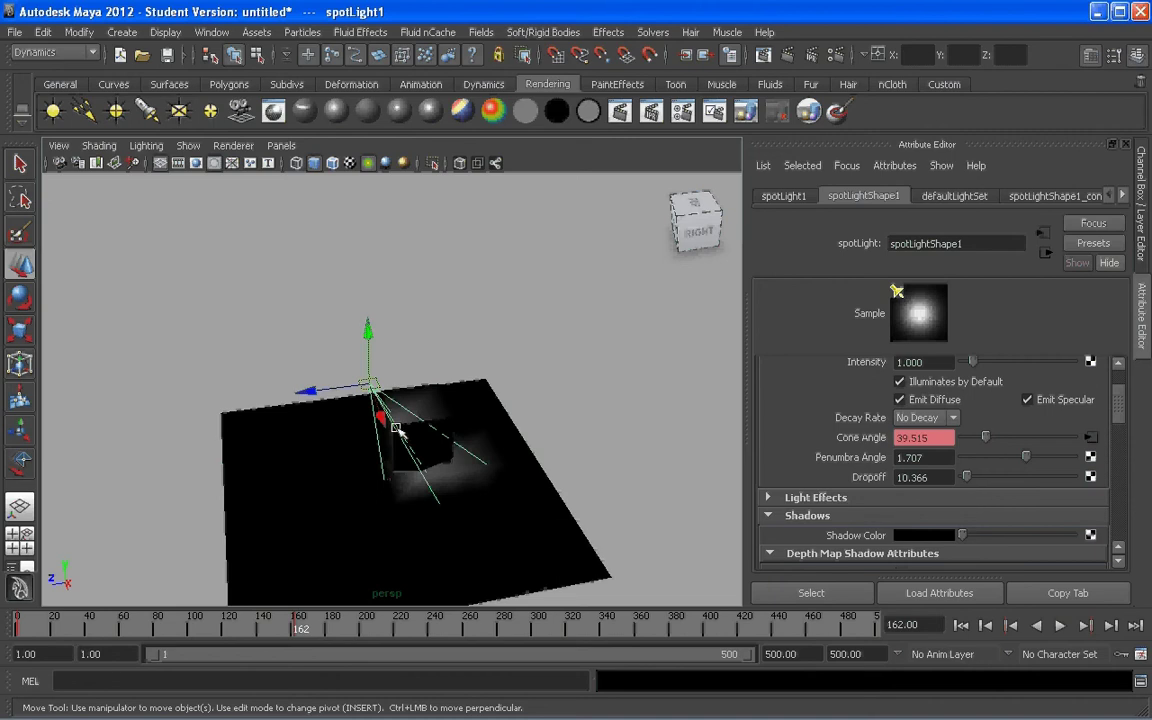
pyautogui.press('e')
pyautogui.moveTo(379, 411); pyautogui.dragTo(468, 441)
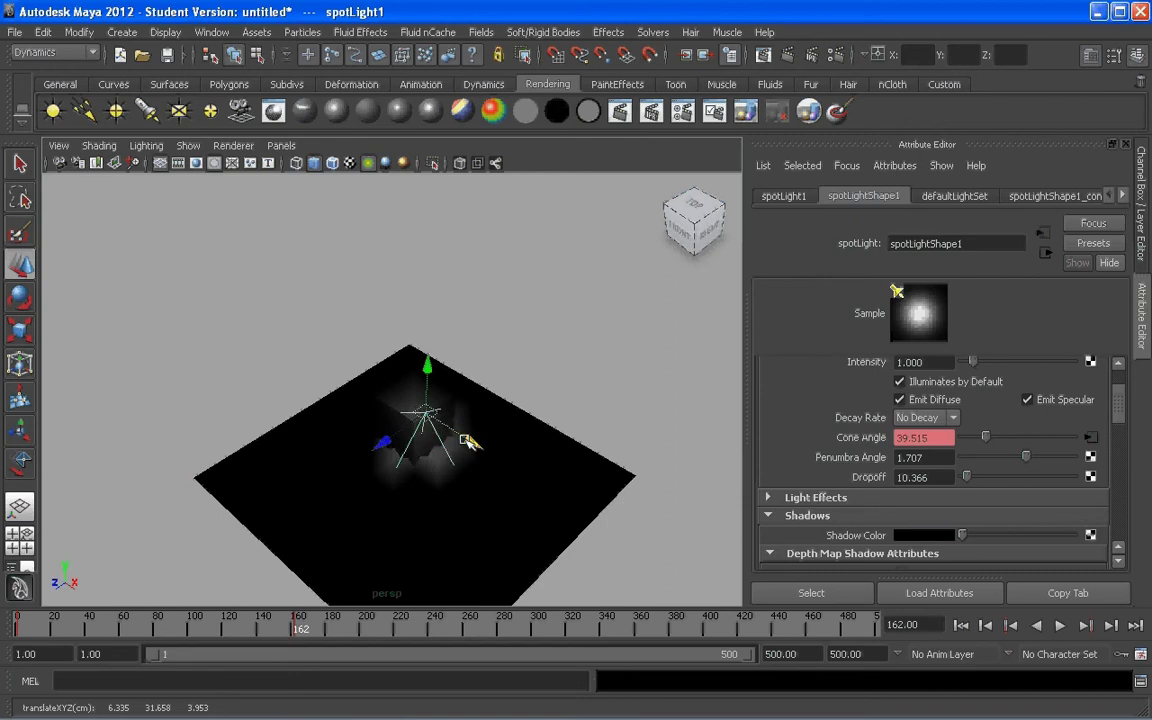
pyautogui.press('s')
pyautogui.keyDown('alt'); pyautogui.moveTo(371, 499); pyautogui.dragTo(432, 413); pyautogui.keyUp('alt')
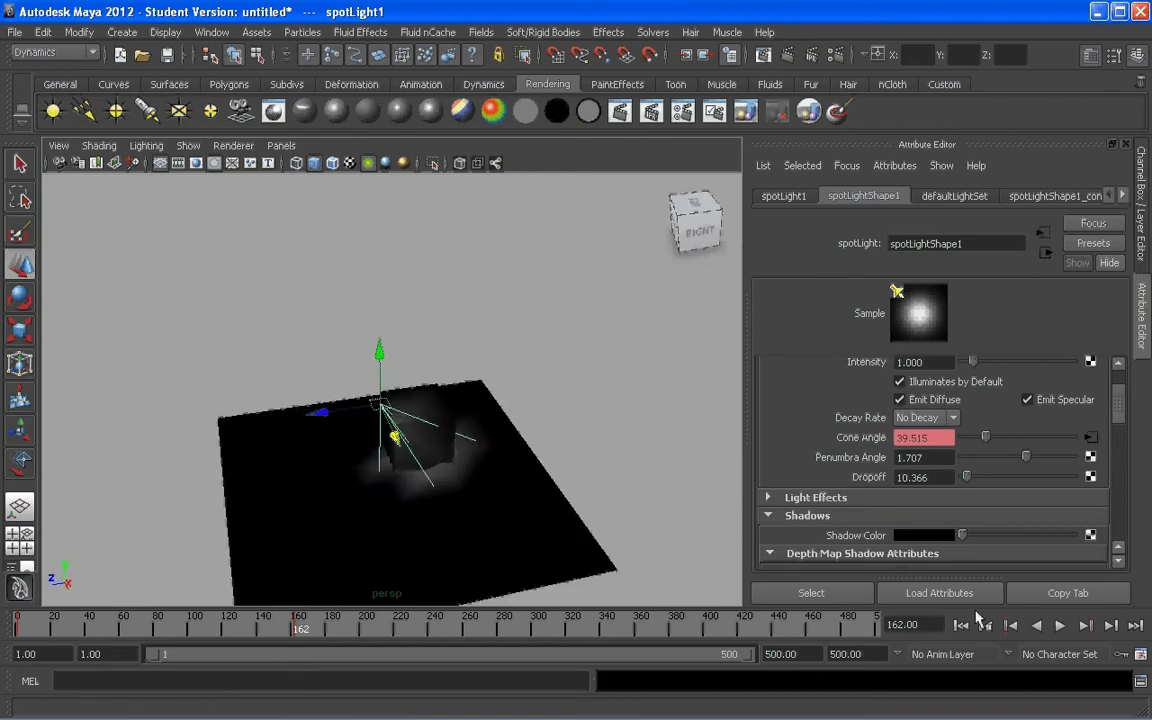
# Play the simulation from the first frame to review the re-keyed spot light, stop it and return to the start.
pyautogui.click(1012, 626)
pyautogui.click(1060, 626)
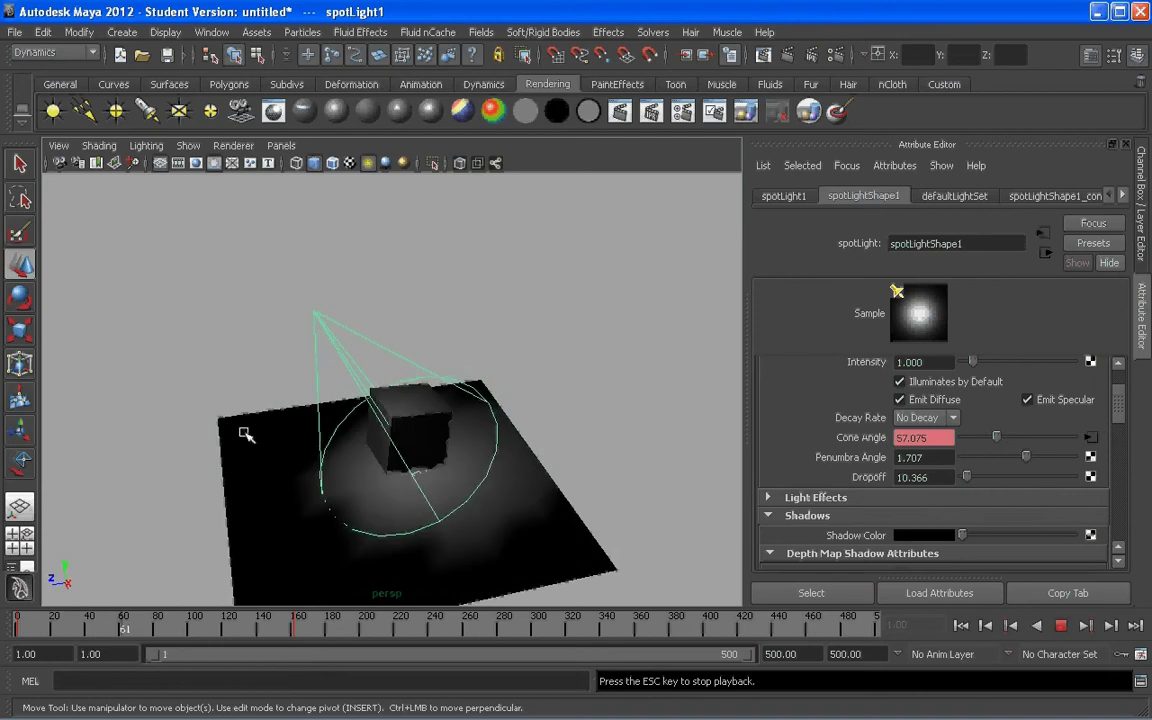
pyautogui.keyDown('alt'); pyautogui.moveTo(382, 455); pyautogui.dragTo(478, 435); pyautogui.keyUp('alt')
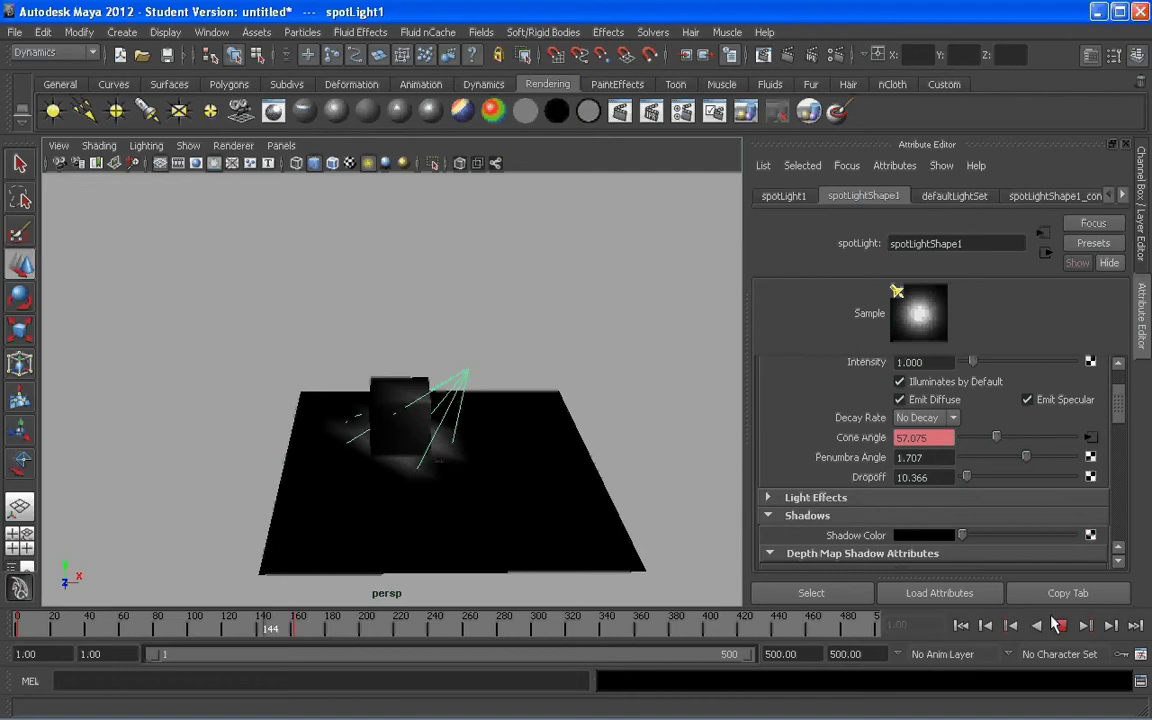
pyautogui.click(960, 625)
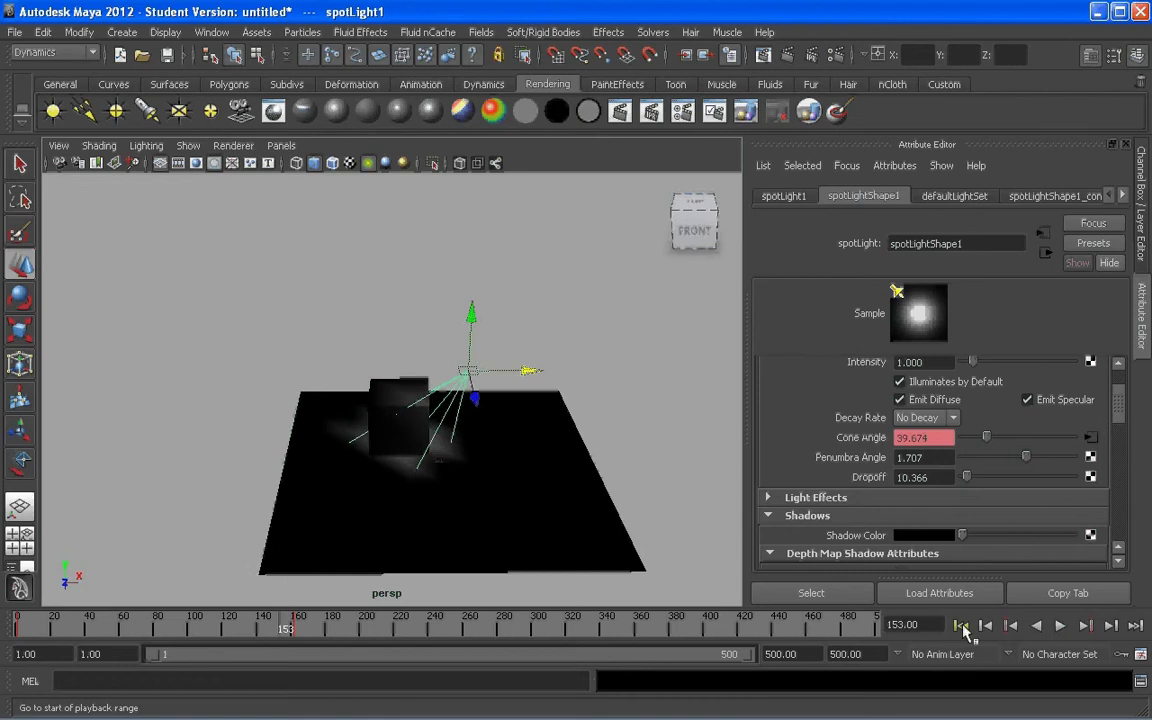
pyautogui.keyDown('alt'); pyautogui.moveTo(610, 470); pyautogui.dragTo(359, 461); pyautogui.keyUp('alt')
pyautogui.keyDown('alt'); pyautogui.moveTo(359, 461); pyautogui.dragTo(224, 380, button='right'); pyautogui.keyUp('alt')
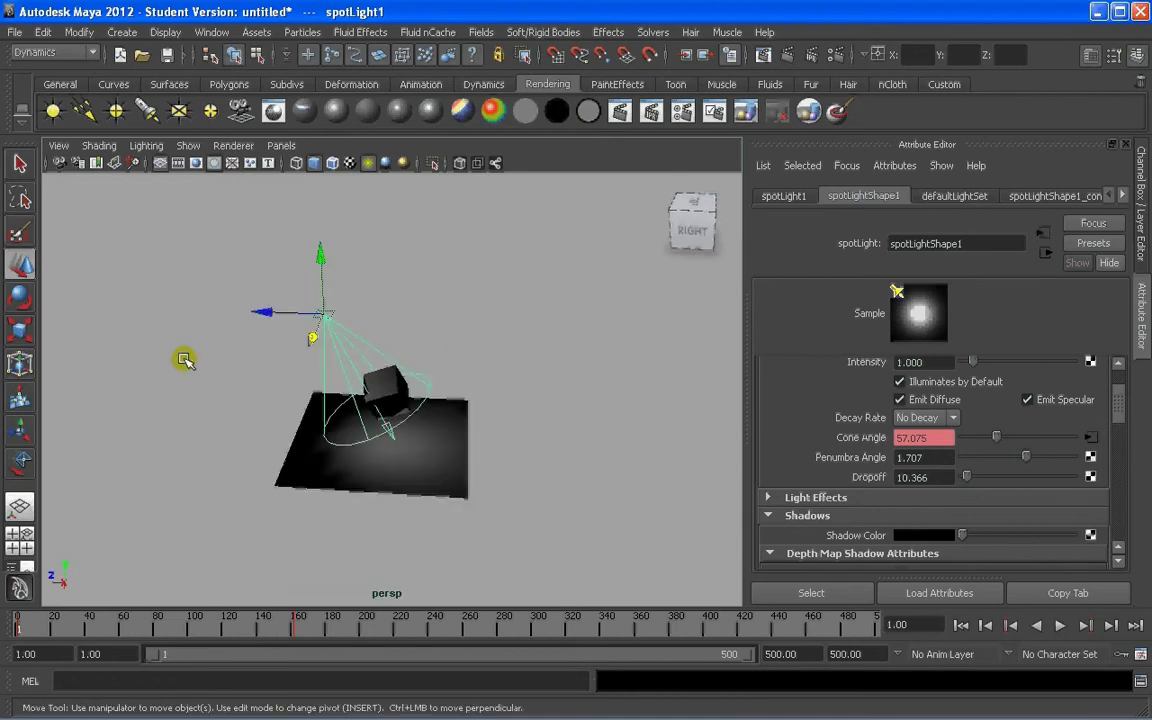
# Create a new perspective camera, show the Outliner beside the view and select the new camera in it.
pyautogui.click(281, 145)
pyautogui.moveTo(290, 163)
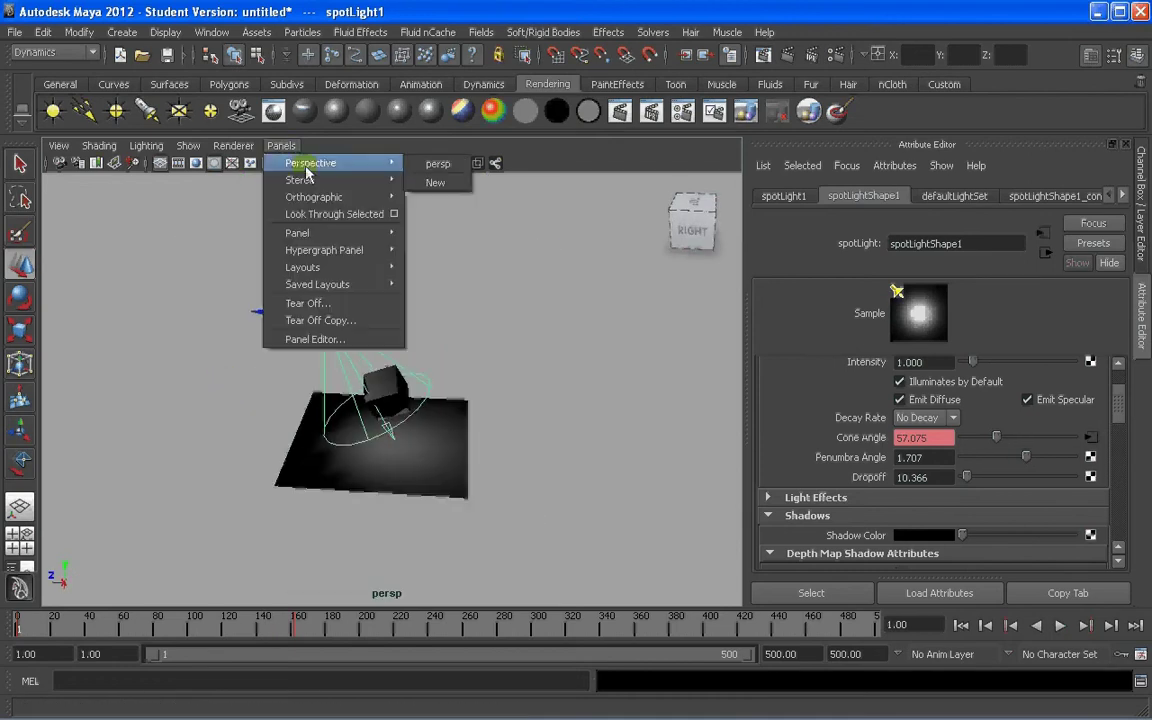
pyautogui.click(438, 184)
pyautogui.keyDown('alt'); pyautogui.moveTo(382, 352); pyautogui.dragTo(424, 338); pyautogui.keyUp('alt')
pyautogui.keyDown('alt'); pyautogui.moveTo(424, 338); pyautogui.dragTo(425, 423, button='middle'); pyautogui.keyUp('alt')
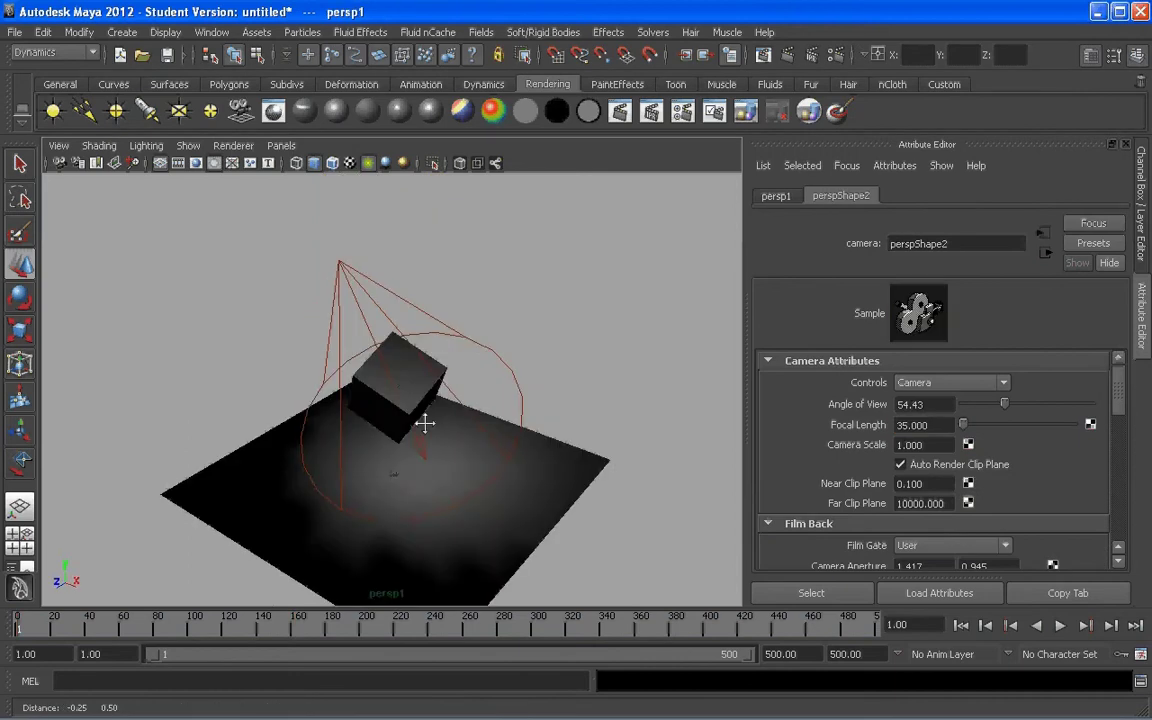
pyautogui.keyDown('alt'); pyautogui.moveTo(425, 423); pyautogui.dragTo(378, 407); pyautogui.keyUp('alt')
pyautogui.click(20, 568)
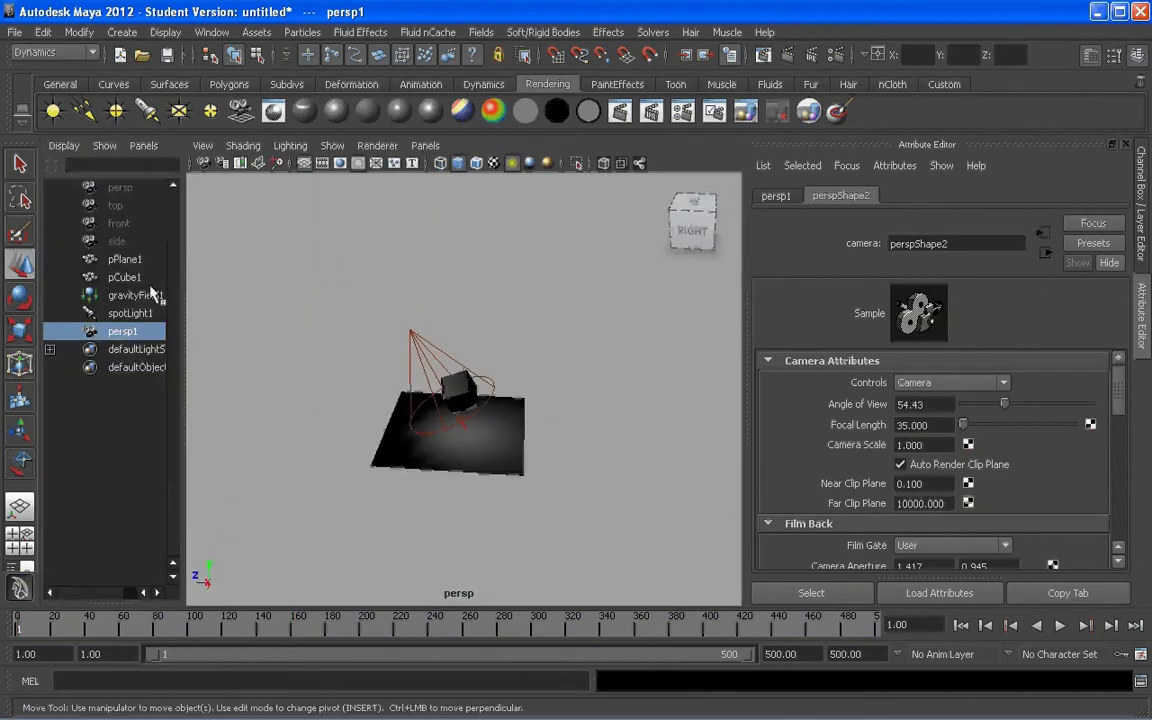
pyautogui.click(129, 336)
# Frame the tilted cube up close and key the persp1 camera at frame 1.
pyautogui.keyDown('alt'); pyautogui.moveTo(412, 388); pyautogui.dragTo(446, 378); pyautogui.keyUp('alt')
pyautogui.scroll(8, 435, 396)
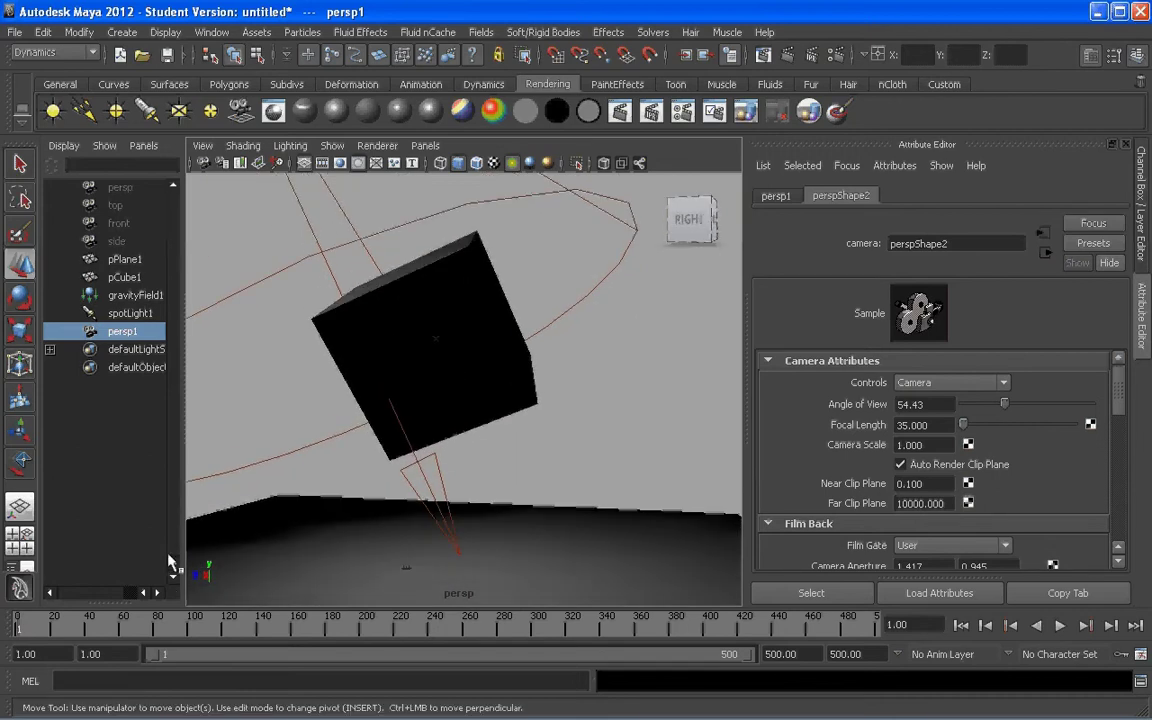
pyautogui.press('s')
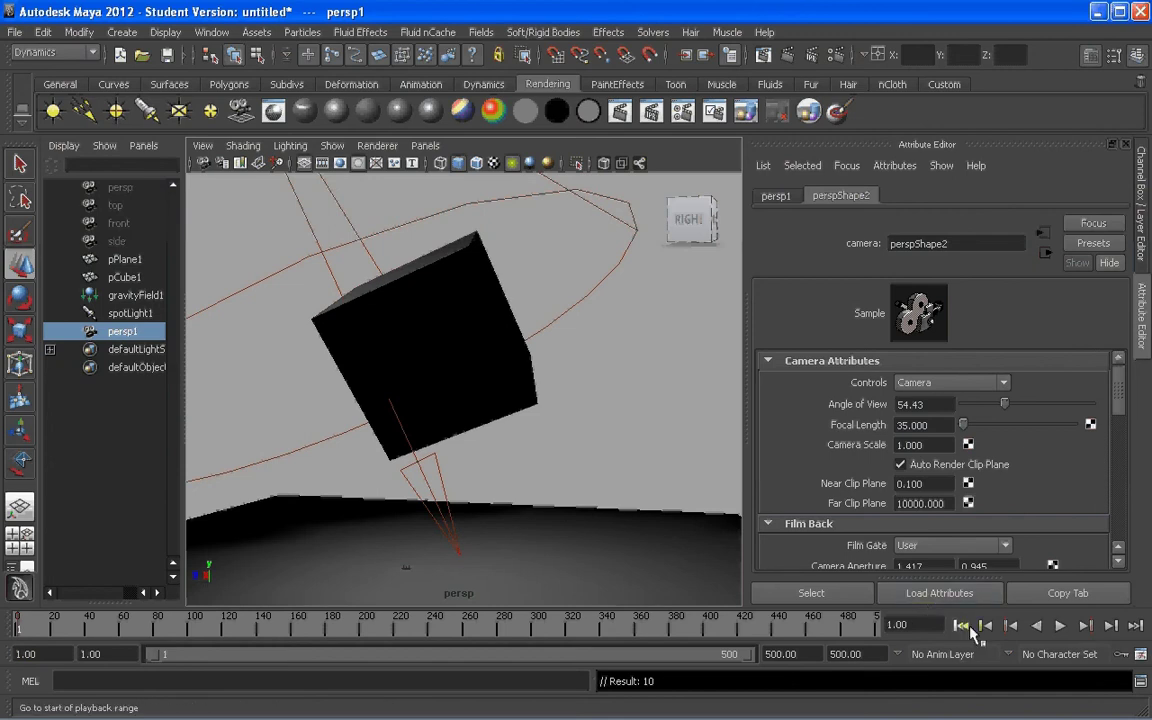
# Play the simulation up to frame 52, reframe the cube in a low close-up and key the persp1 camera there.
pyautogui.click(1060, 625)
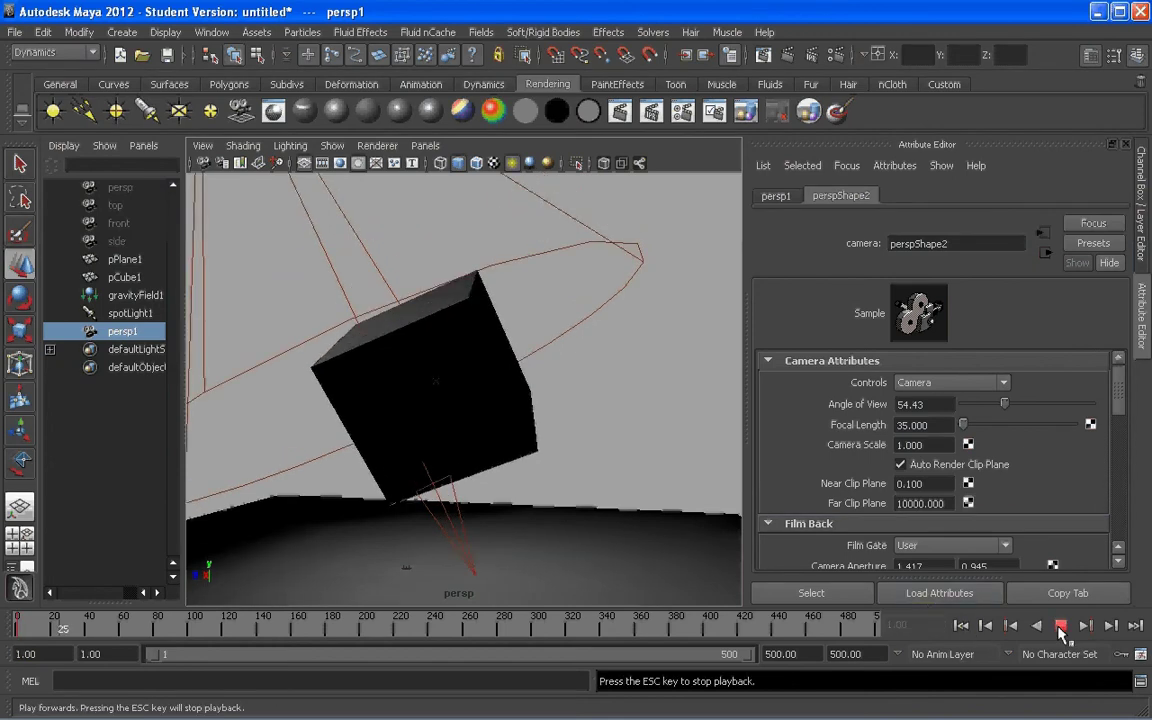
pyautogui.click(1060, 625)
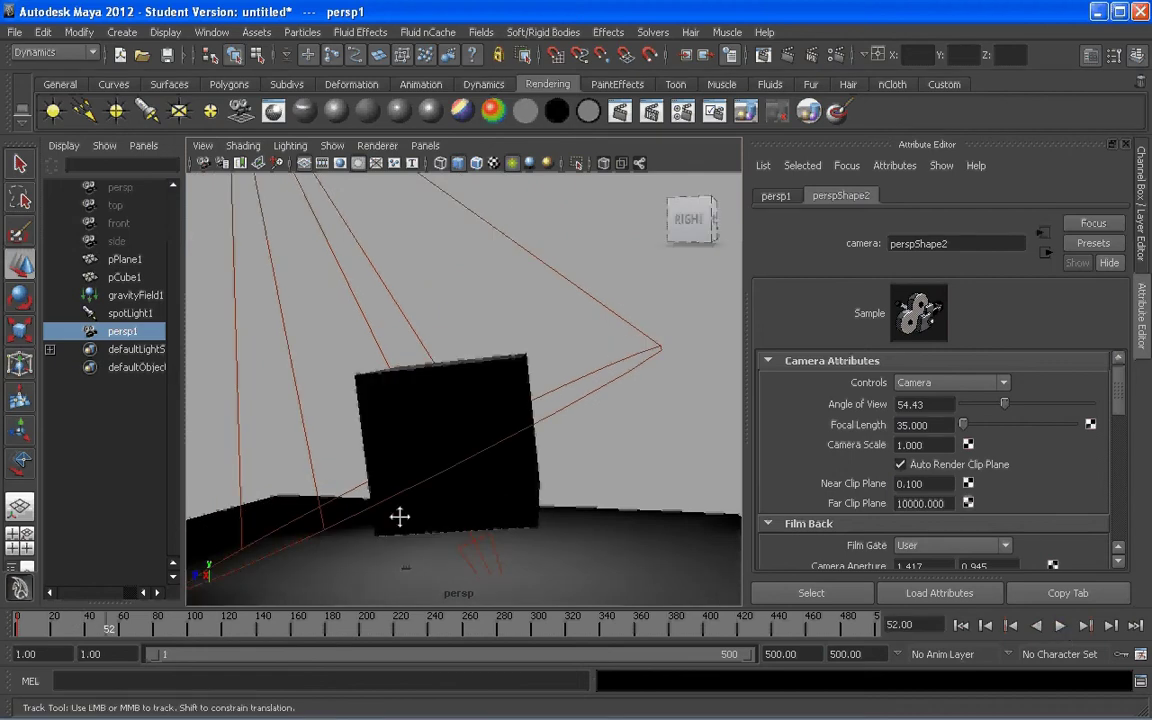
pyautogui.keyDown('alt'); pyautogui.moveTo(400, 517); pyautogui.dragTo(414, 468, button='middle'); pyautogui.keyUp('alt')
pyautogui.scroll(5, 414, 468)
pyautogui.keyDown('alt'); pyautogui.moveTo(414, 468); pyautogui.dragTo(437, 471); pyautogui.keyUp('alt')
pyautogui.scroll(-3, 410, 470)
pyautogui.keyDown('alt'); pyautogui.moveTo(437, 471); pyautogui.dragTo(448, 467, button='middle'); pyautogui.keyUp('alt')
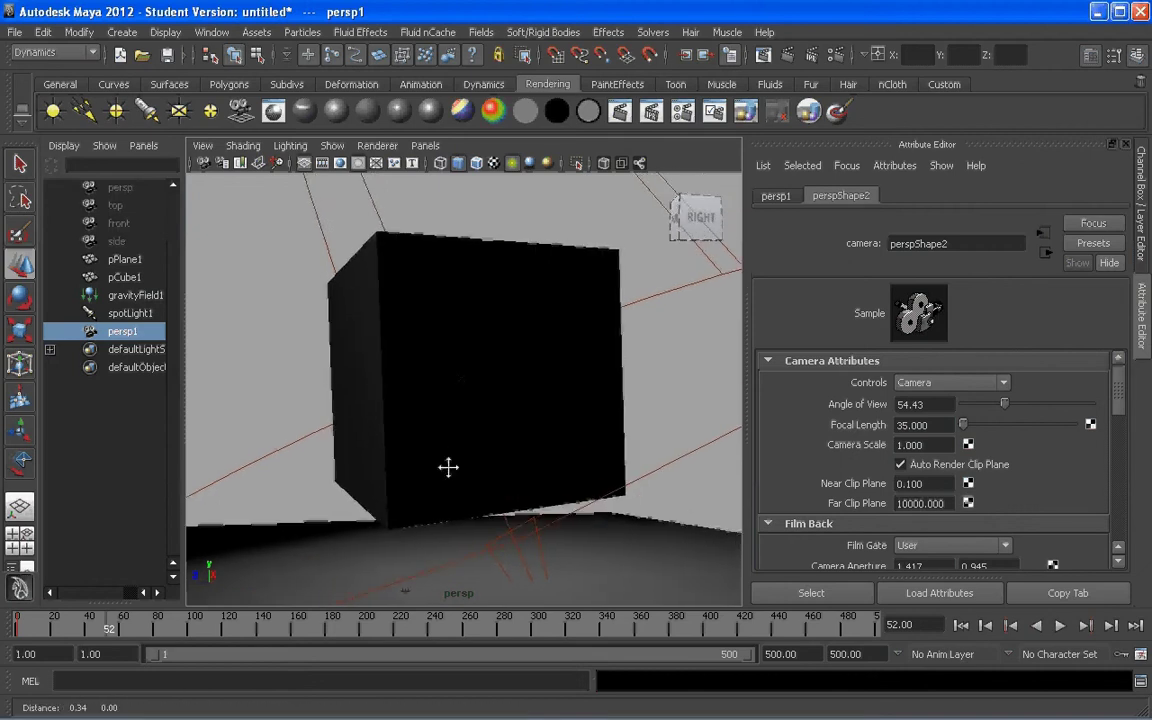
pyautogui.keyDown('alt'); pyautogui.moveTo(448, 467); pyautogui.dragTo(472, 530, button='right'); pyautogui.keyUp('alt')
pyautogui.keyDown('alt'); pyautogui.moveTo(472, 530); pyautogui.dragTo(470, 512, button='middle'); pyautogui.keyUp('alt')
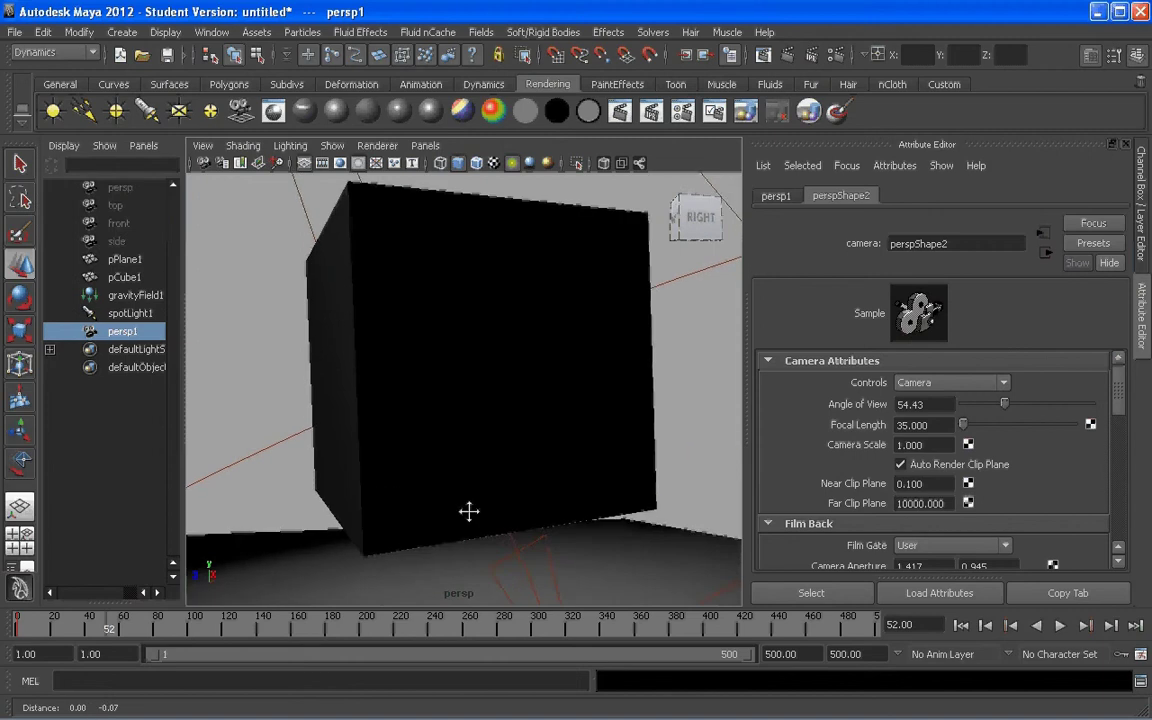
pyautogui.keyDown('alt'); pyautogui.moveTo(470, 512); pyautogui.dragTo(458, 424); pyautogui.keyUp('alt')
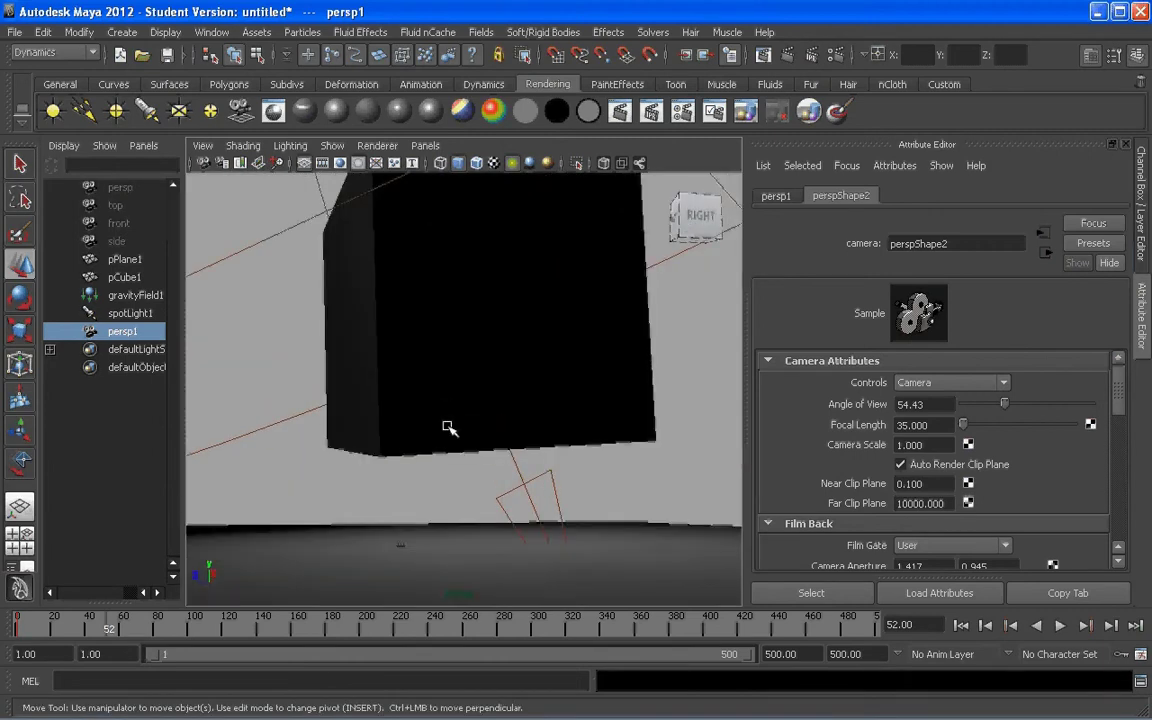
pyautogui.scroll(2, 443, 428)
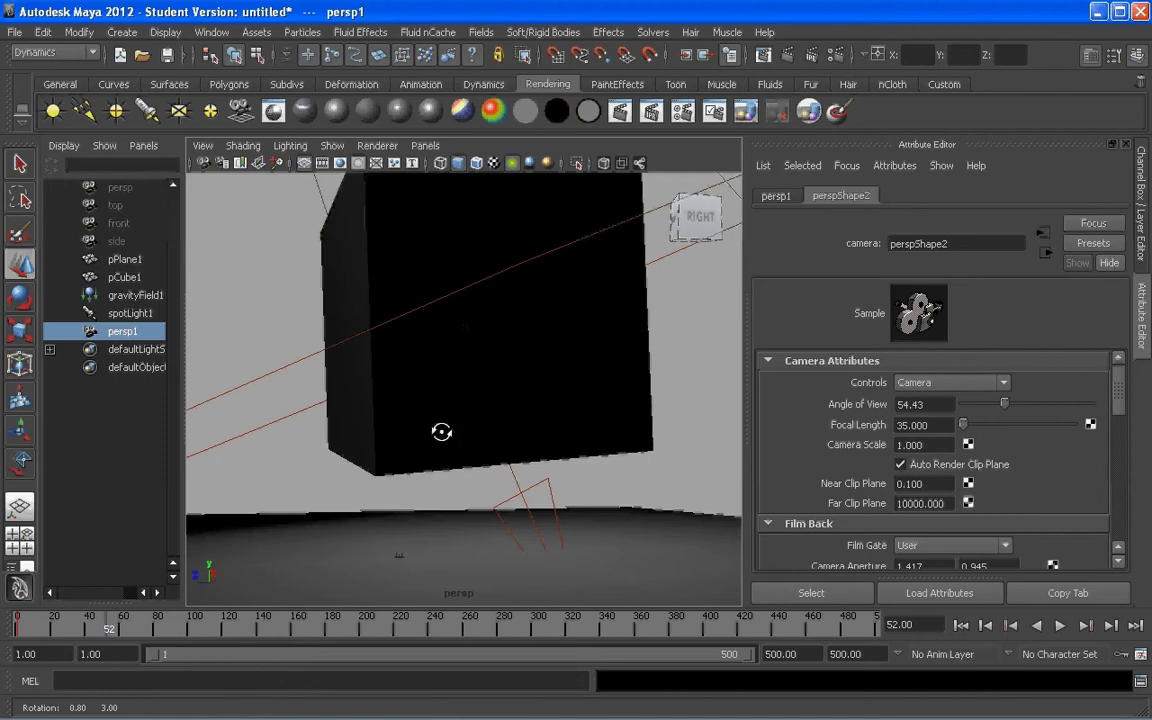
pyautogui.scroll(-2, 442, 437)
pyautogui.scroll(1, 470, 424)
pyautogui.scroll(-1, 472, 418)
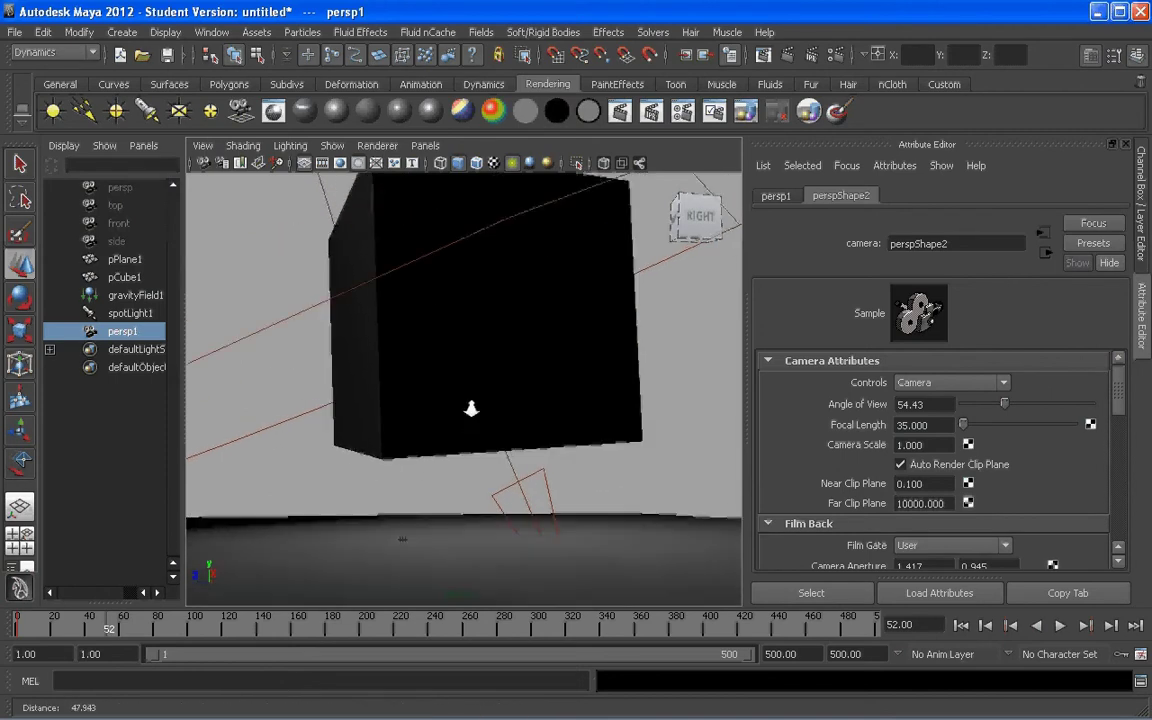
pyautogui.scroll(-1, 471, 408)
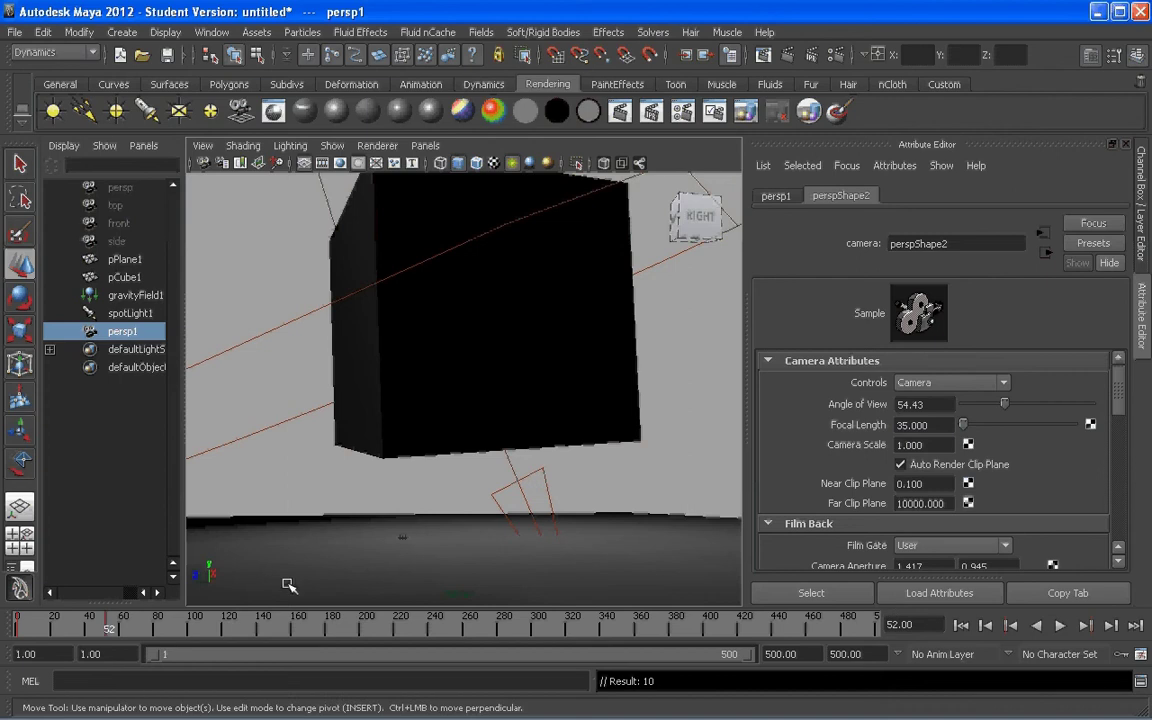
# Play the simulation to check the keyed camera, return to the first frame and play it again.
pyautogui.click(1057, 632)
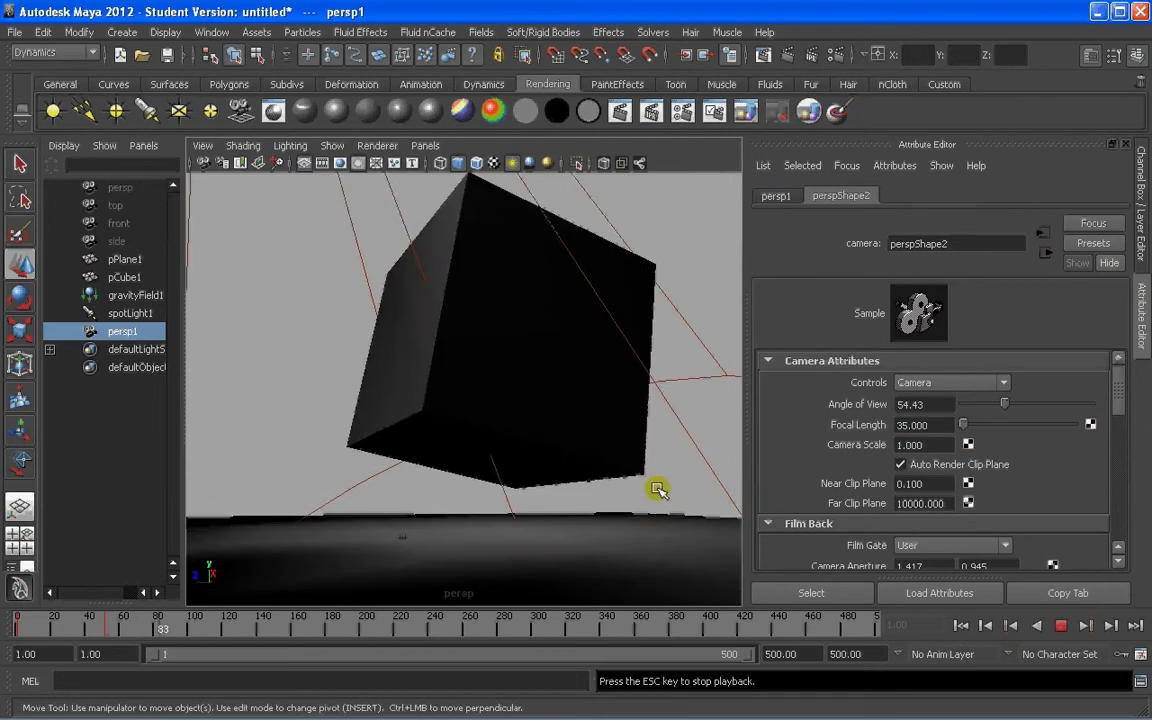
pyautogui.click(960, 625)
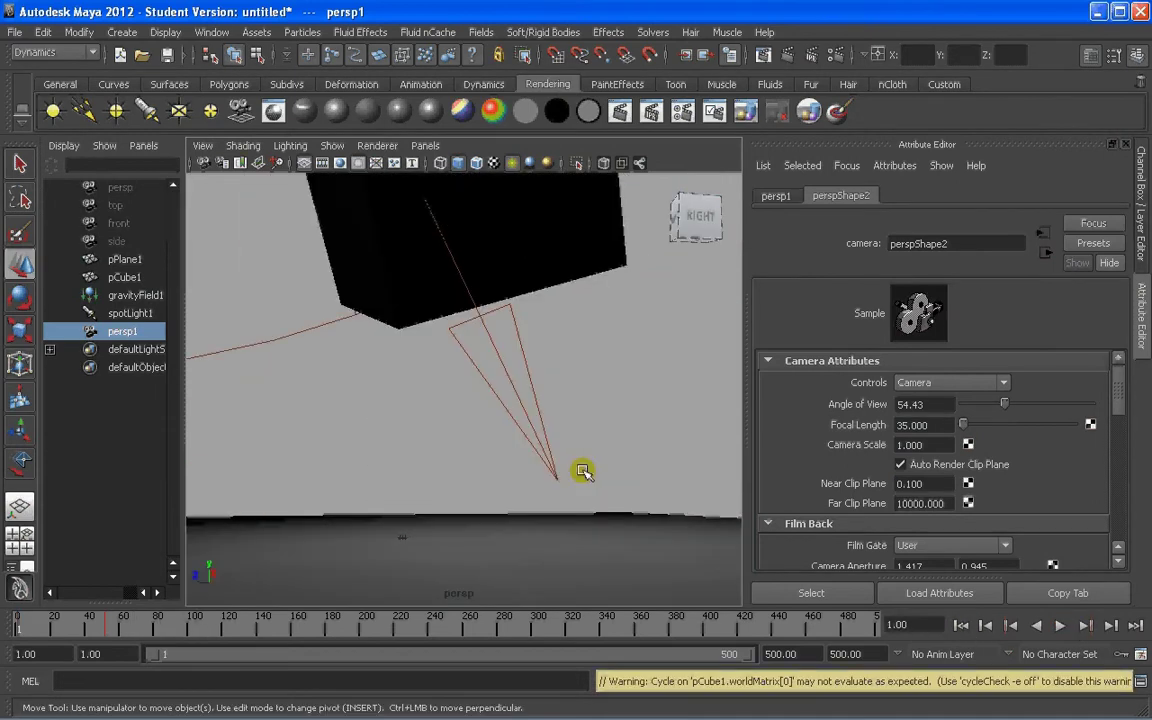
pyautogui.hotkey('alt', 'v')
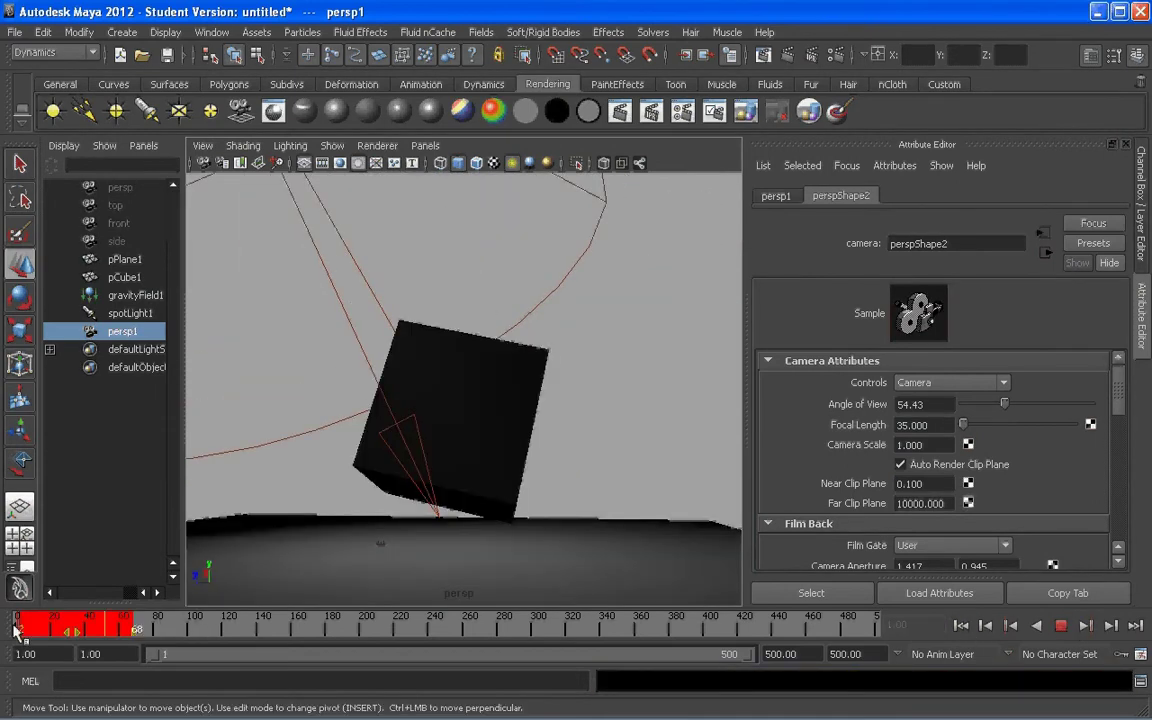
# Stop playback and delete all of the persp1 camera's keys in the selected range up to frame 68.
pyautogui.click(16, 631)
pyautogui.rightClick(87, 627)
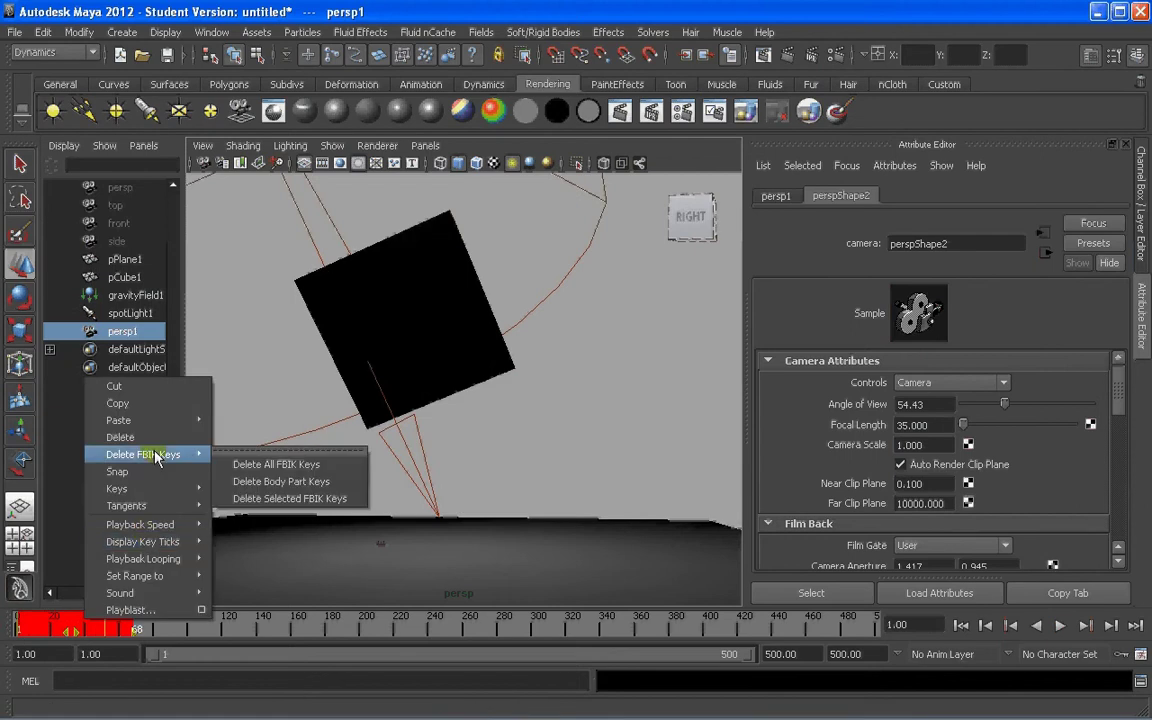
pyautogui.moveTo(161, 422)
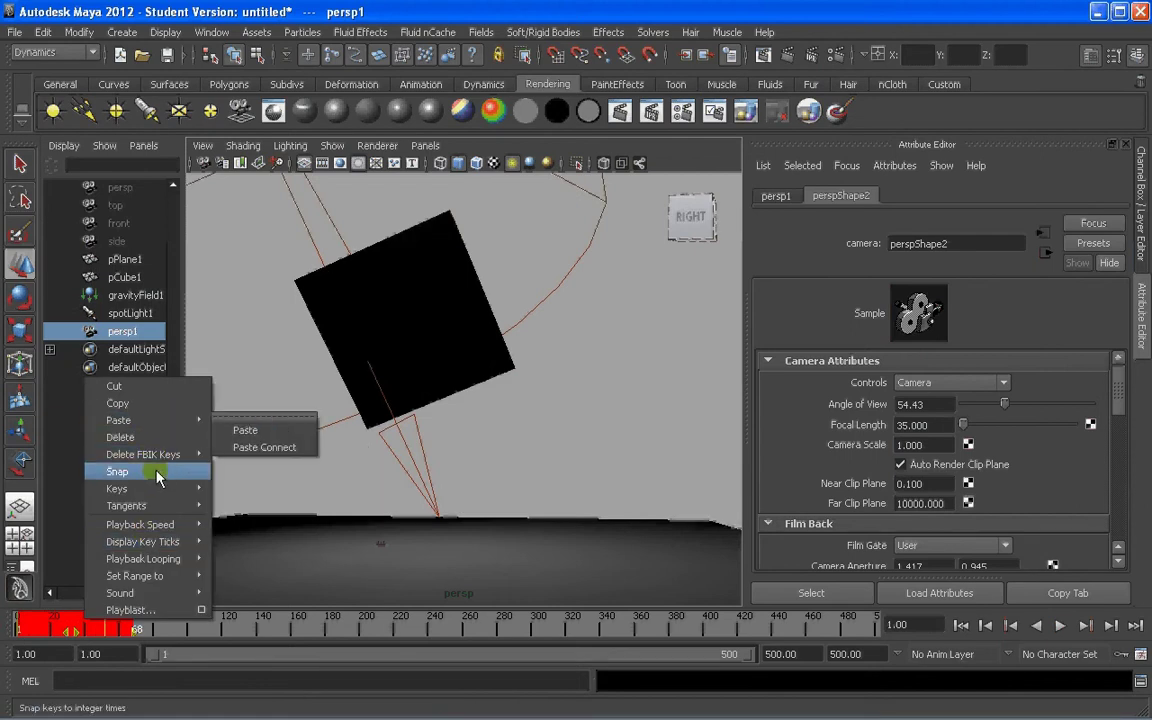
pyautogui.moveTo(147, 489)
pyautogui.click(128, 627)
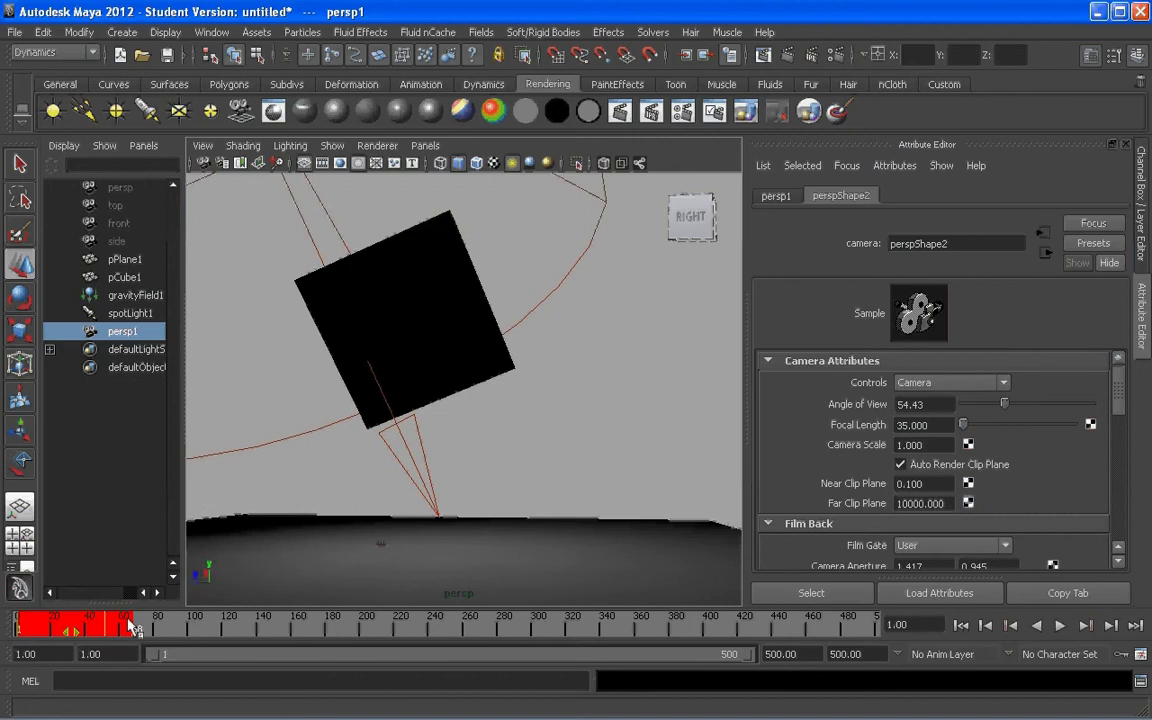
pyautogui.click(143, 631)
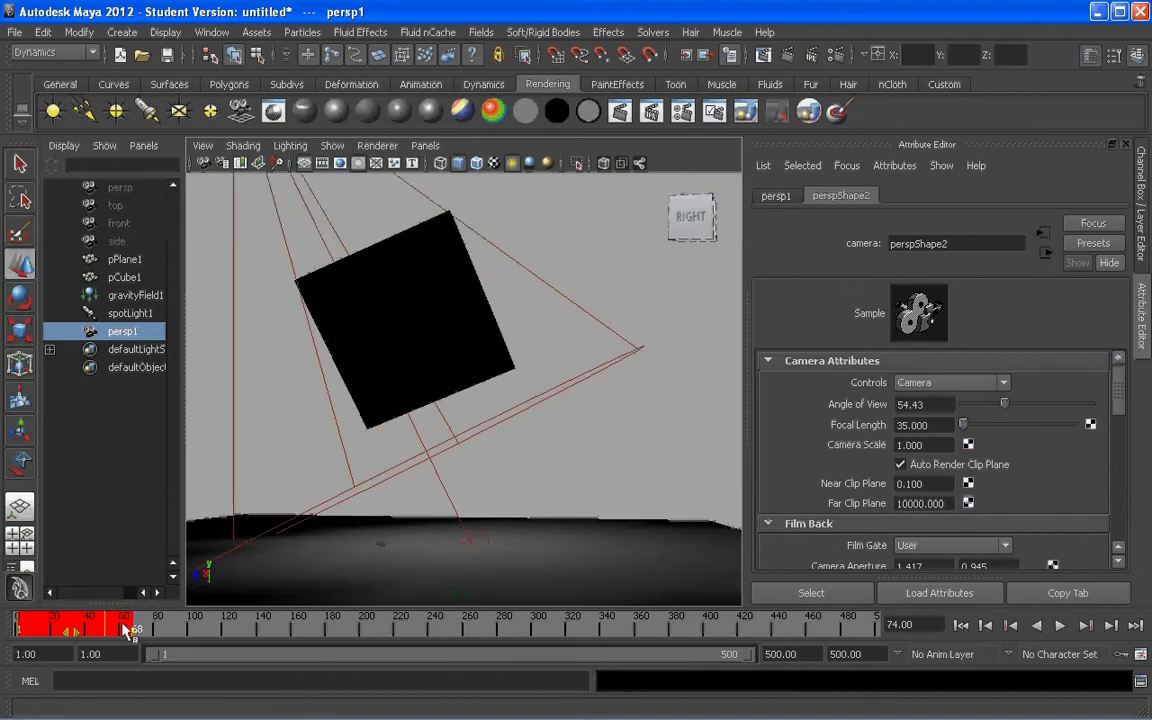
pyautogui.click(124, 627)
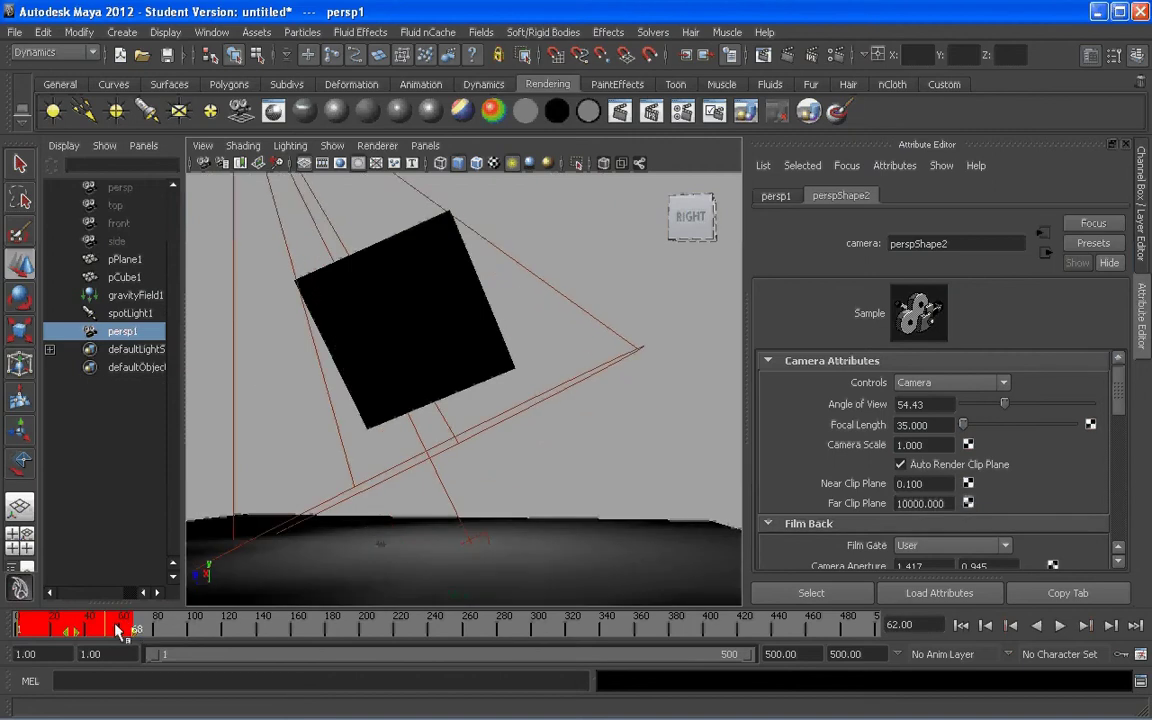
pyautogui.rightClick(120, 627)
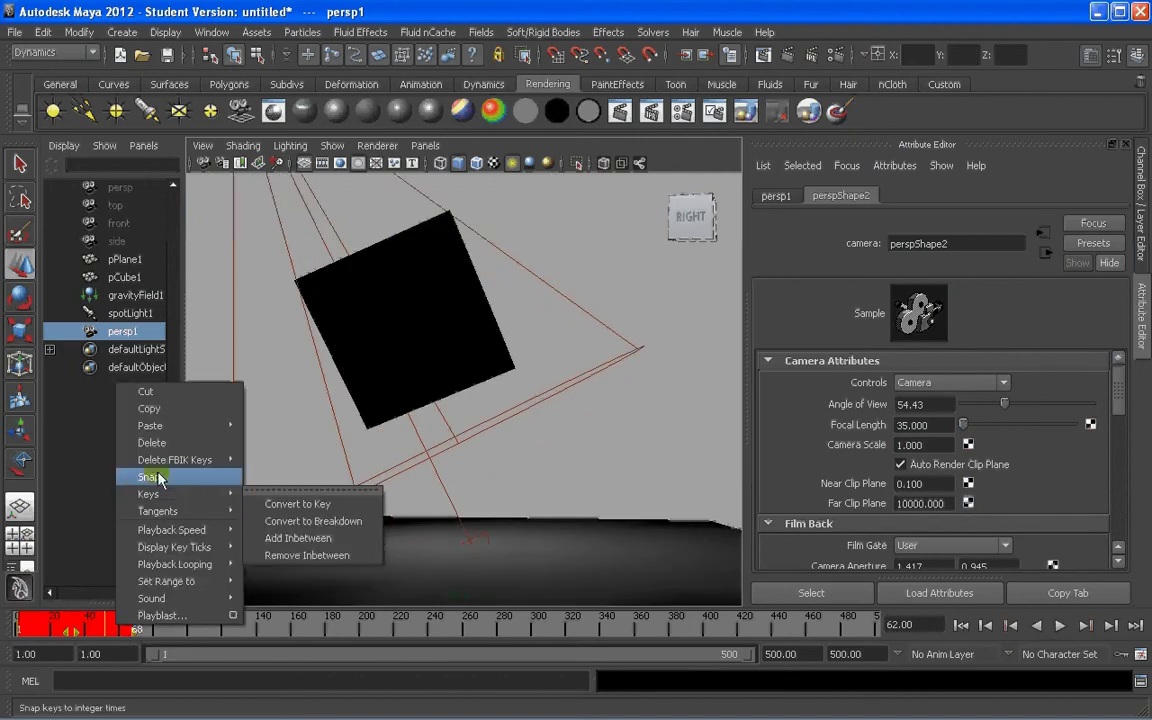
pyautogui.click(168, 446)
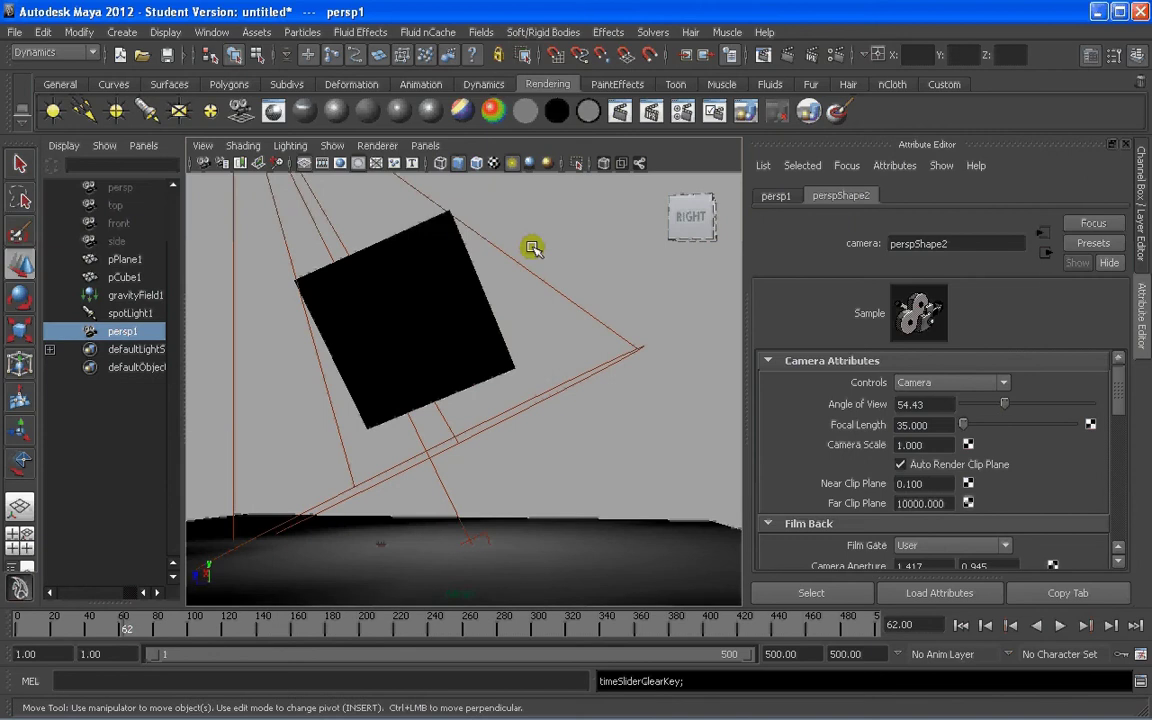
# Switch the view to look through the persp1 camera and frame the cube up close at frame 62.
pyautogui.click(425, 146)
pyautogui.moveTo(480, 163)
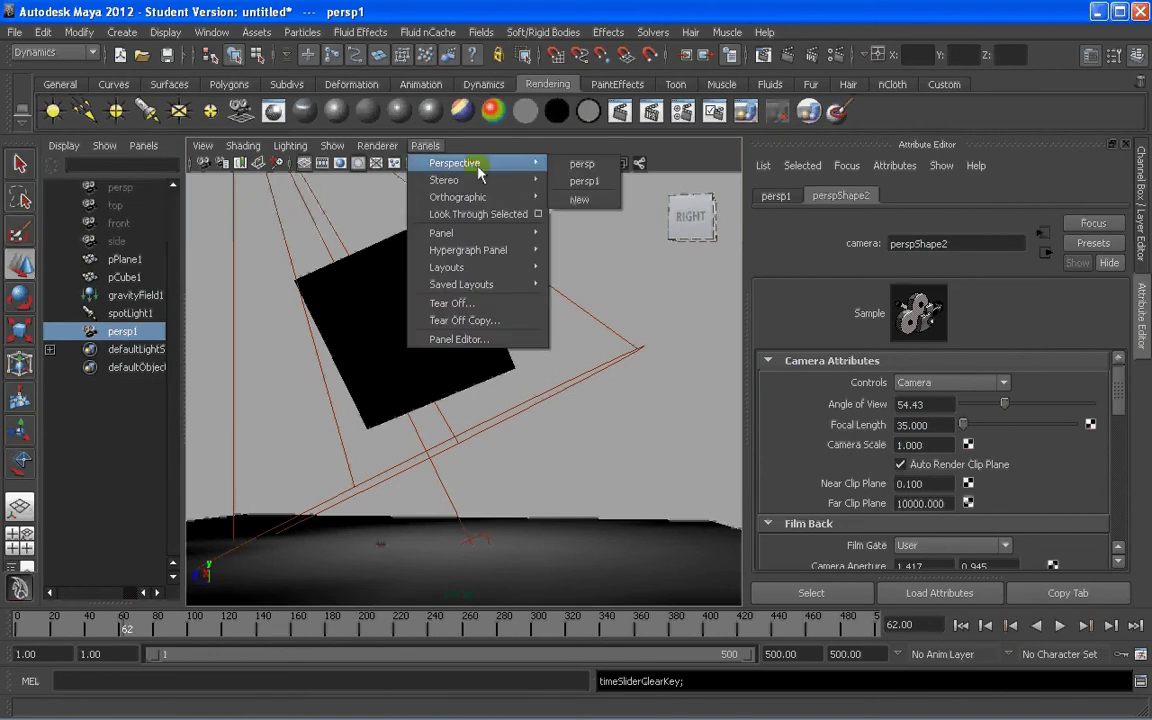
pyautogui.click(586, 181)
pyautogui.keyDown('alt'); pyautogui.moveTo(545, 298); pyautogui.dragTo(457, 378); pyautogui.keyUp('alt')
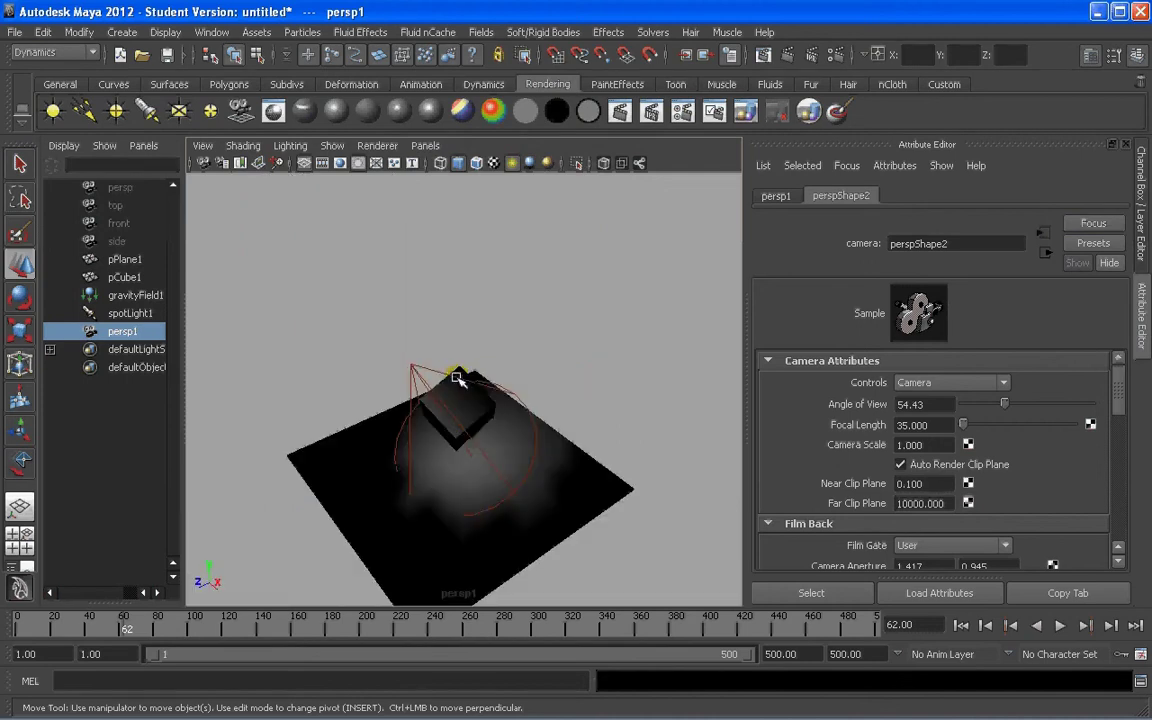
pyautogui.moveTo(457, 378)
pyautogui.keyDown('alt'); pyautogui.mouseDown(button='right')
pyautogui.moveTo(437, 427)
pyautogui.moveTo(437, 378)
pyautogui.moveTo(442, 388)
pyautogui.mouseUp(button='right'); pyautogui.keyUp('alt')
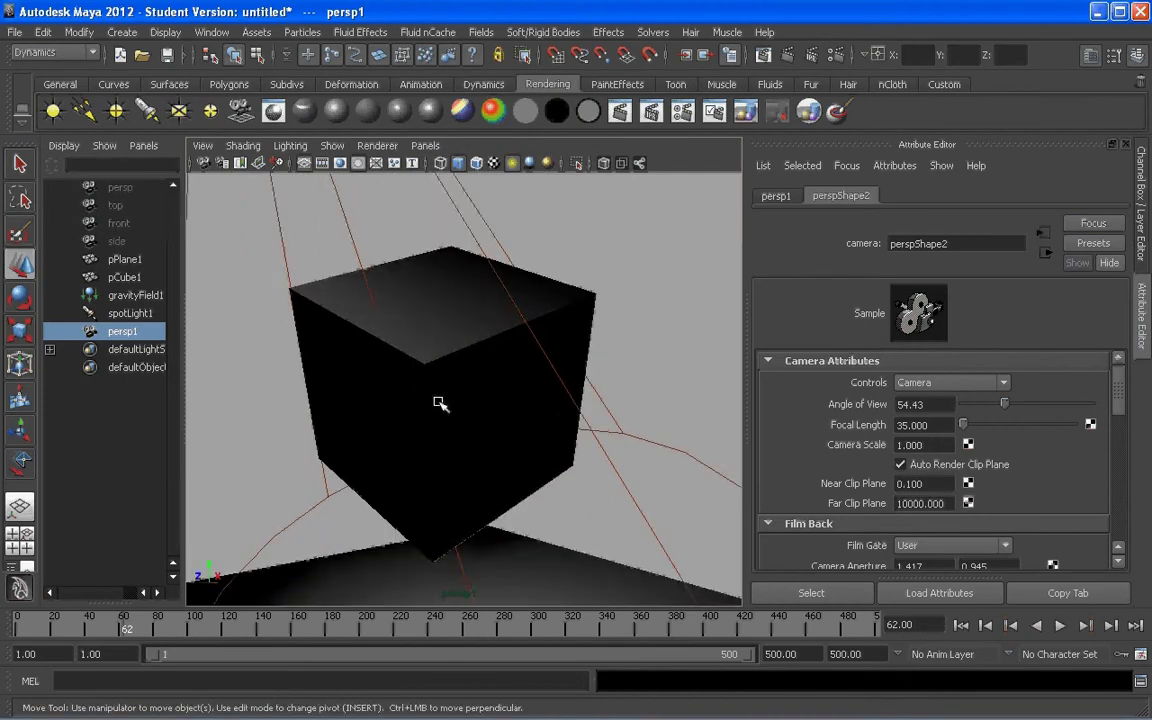
pyautogui.moveTo(440, 403)
pyautogui.keyDown('alt'); pyautogui.mouseDown()
pyautogui.moveTo(447, 384)
pyautogui.moveTo(458, 401)
pyautogui.mouseUp(); pyautogui.keyUp('alt')
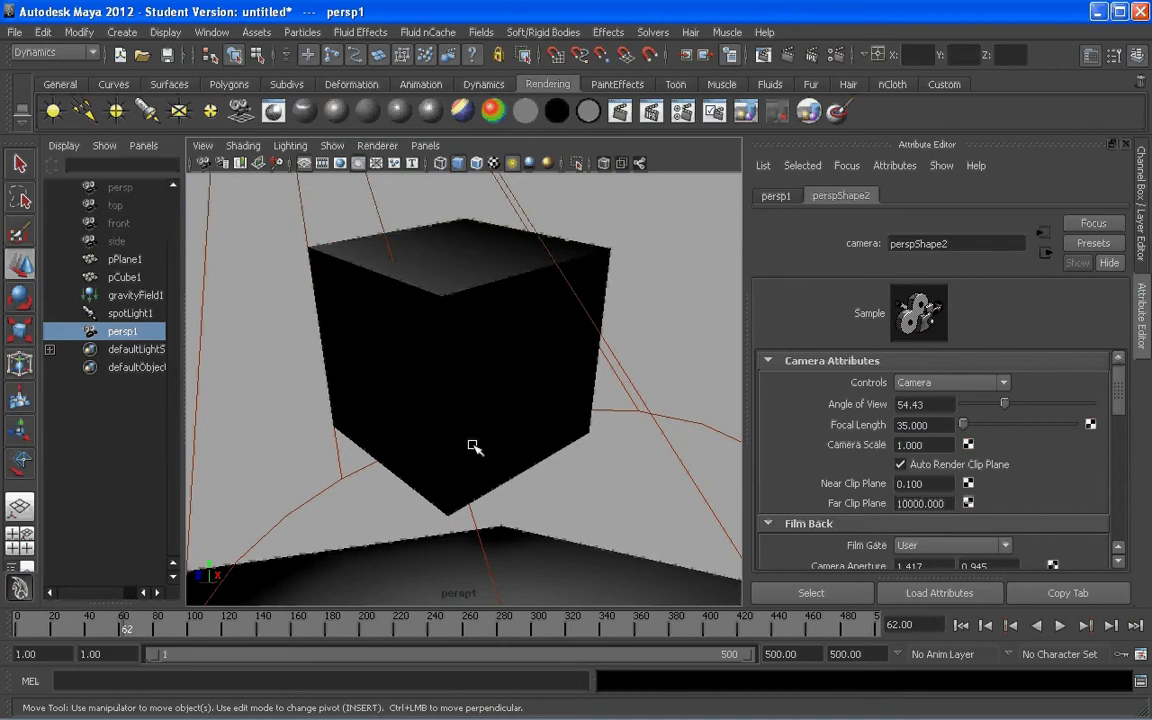
# Fine-tune the persp1 camera's framing of the cube and key the camera at frame 1.
pyautogui.keyDown('alt'); pyautogui.moveTo(473, 445); pyautogui.dragTo(476, 429); pyautogui.keyUp('alt')
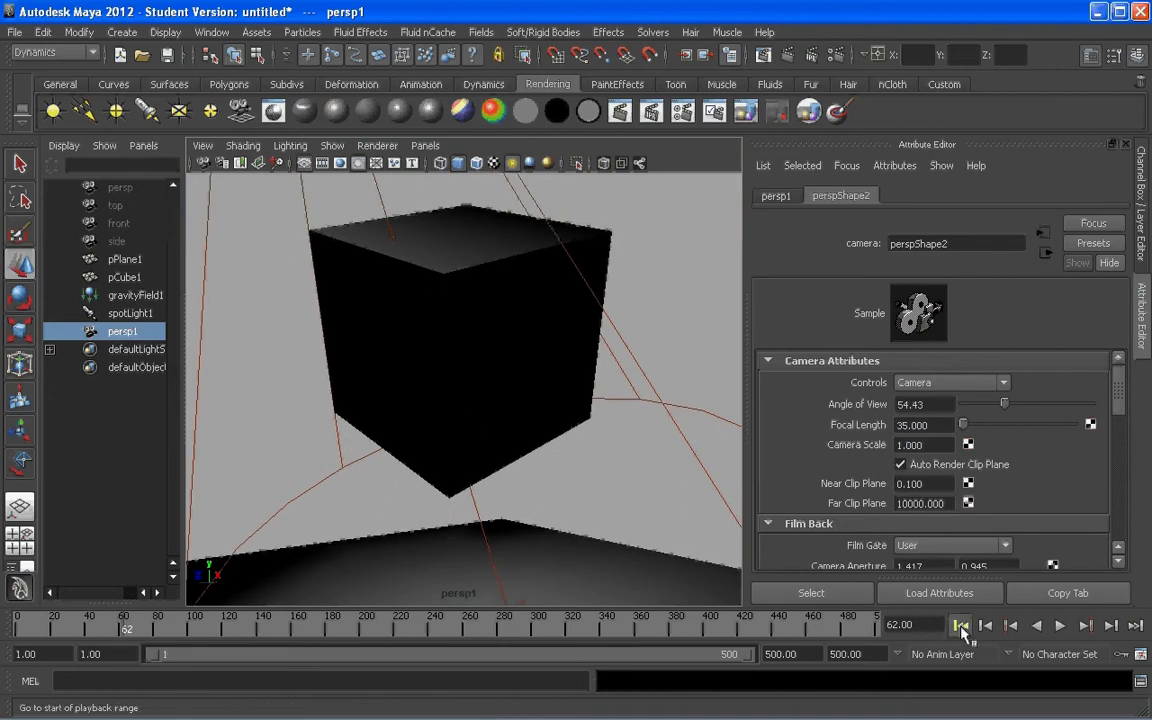
pyautogui.click(961, 625)
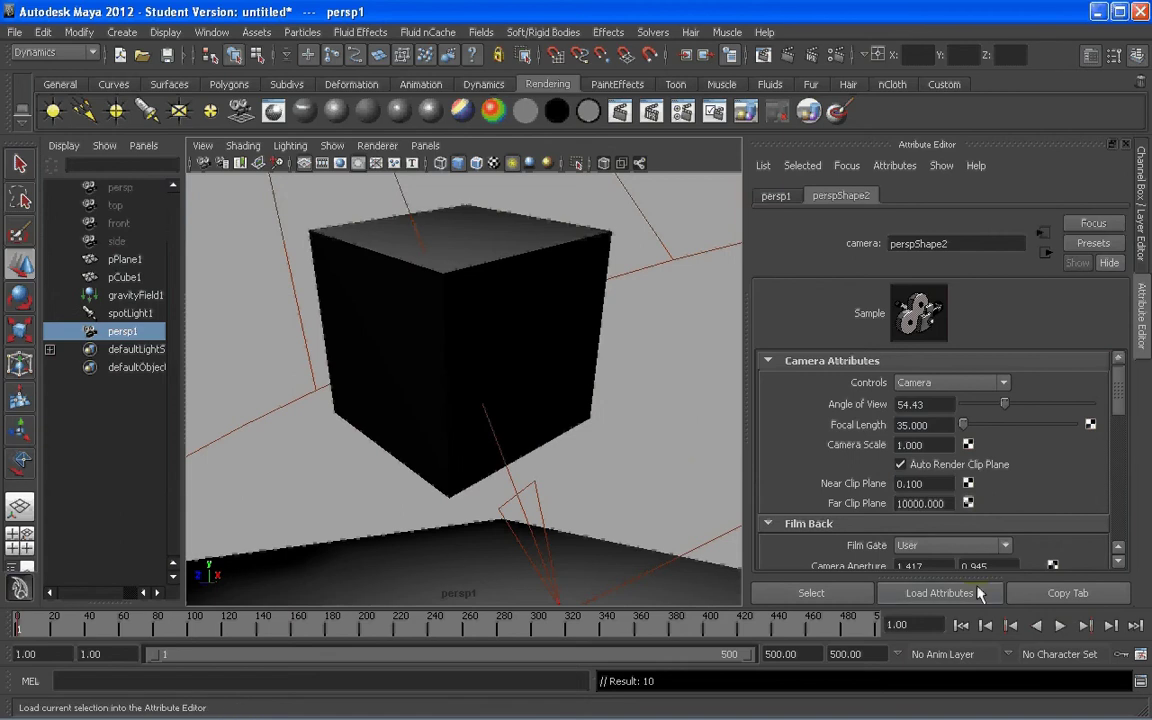
# Play the simulation up to frame 42, reframe the cube from a low close-up angle and key the persp1 camera there.
pyautogui.click(1060, 625)
pyautogui.click(1060, 625)
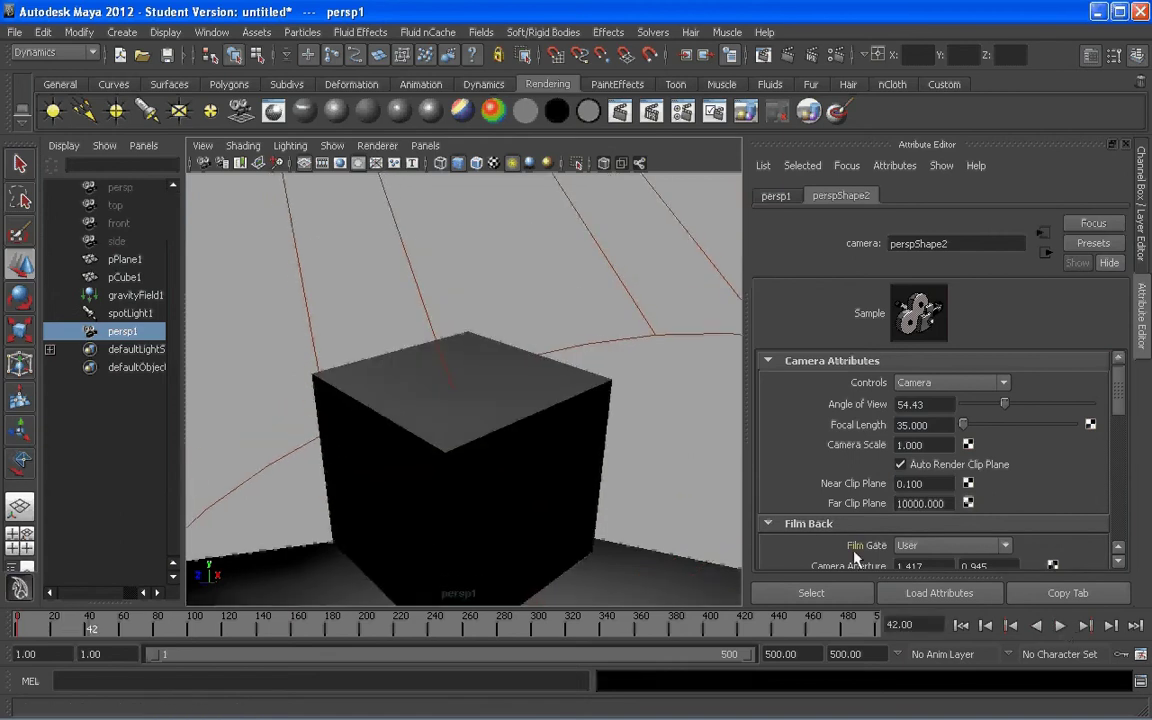
pyautogui.keyDown('alt'); pyautogui.moveTo(455, 440); pyautogui.dragTo(503, 387); pyautogui.keyUp('alt')
pyautogui.keyDown('alt'); pyautogui.moveTo(503, 387); pyautogui.dragTo(496, 327, button='right'); pyautogui.keyUp('alt')
pyautogui.keyDown('alt'); pyautogui.moveTo(496, 327); pyautogui.dragTo(491, 357); pyautogui.keyUp('alt')
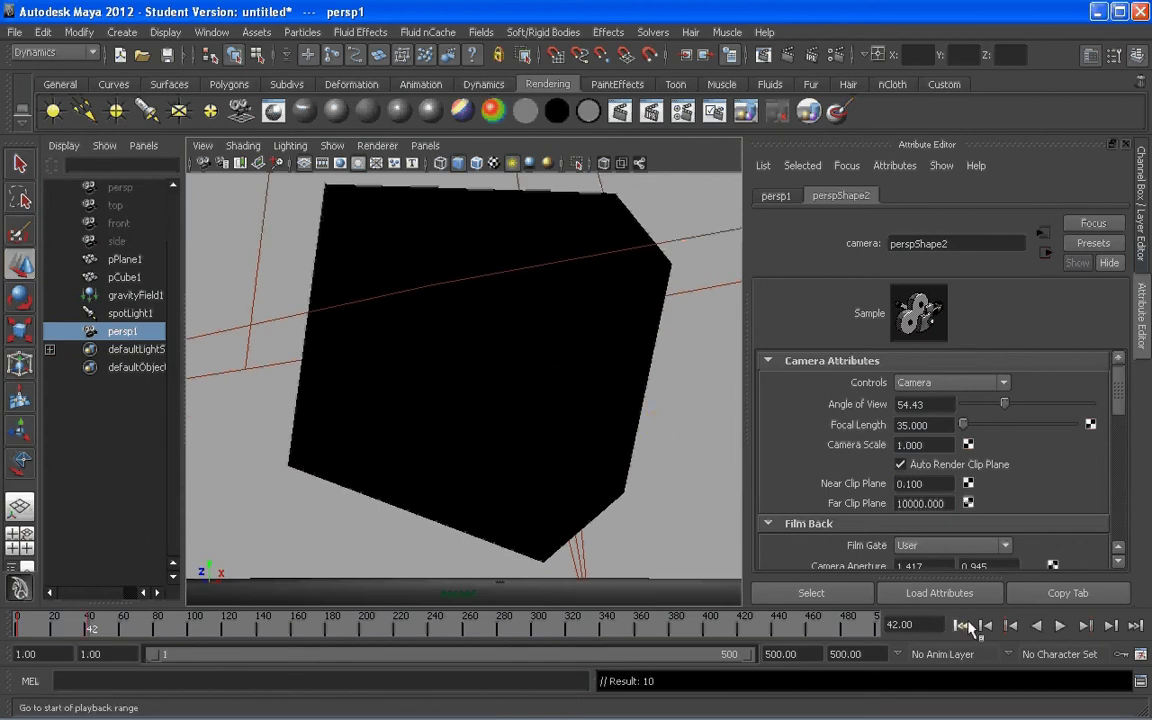
# Play the simulation from the start to frame 210, orbit to a raised view of the cube and key the persp1 camera there.
pyautogui.click(960, 625)
pyautogui.click(1061, 627)
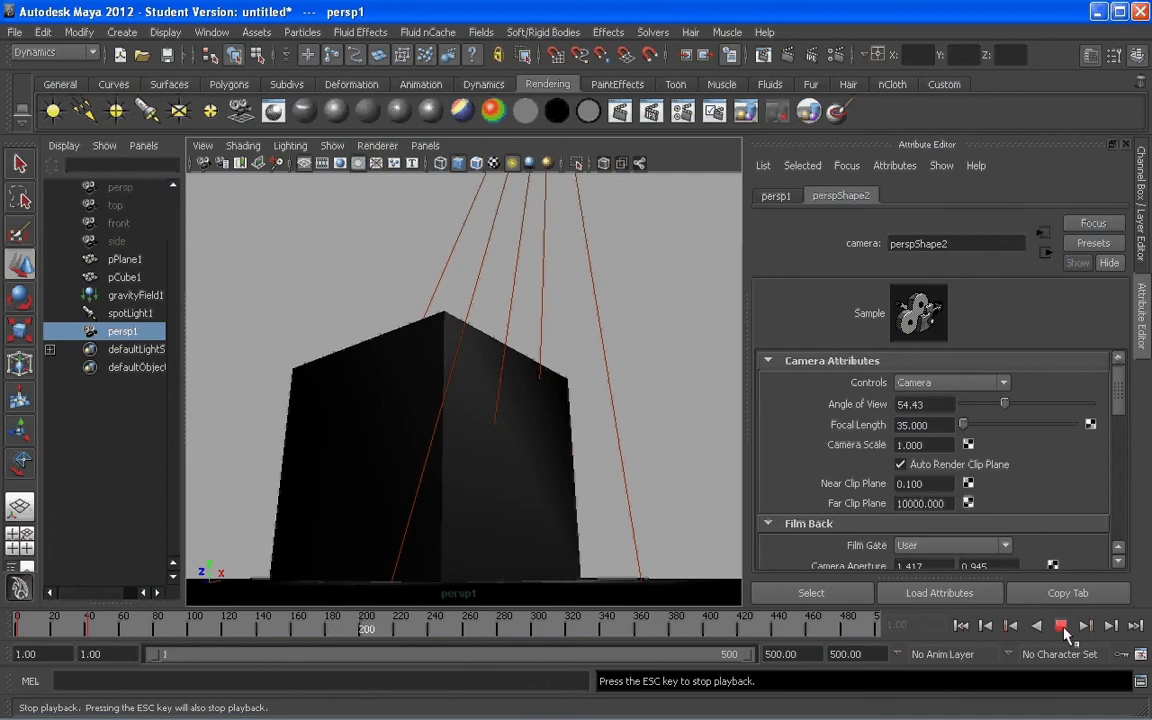
pyautogui.click(1061, 625)
pyautogui.keyDown('alt'); pyautogui.moveTo(728, 463); pyautogui.dragTo(393, 285); pyautogui.keyUp('alt')
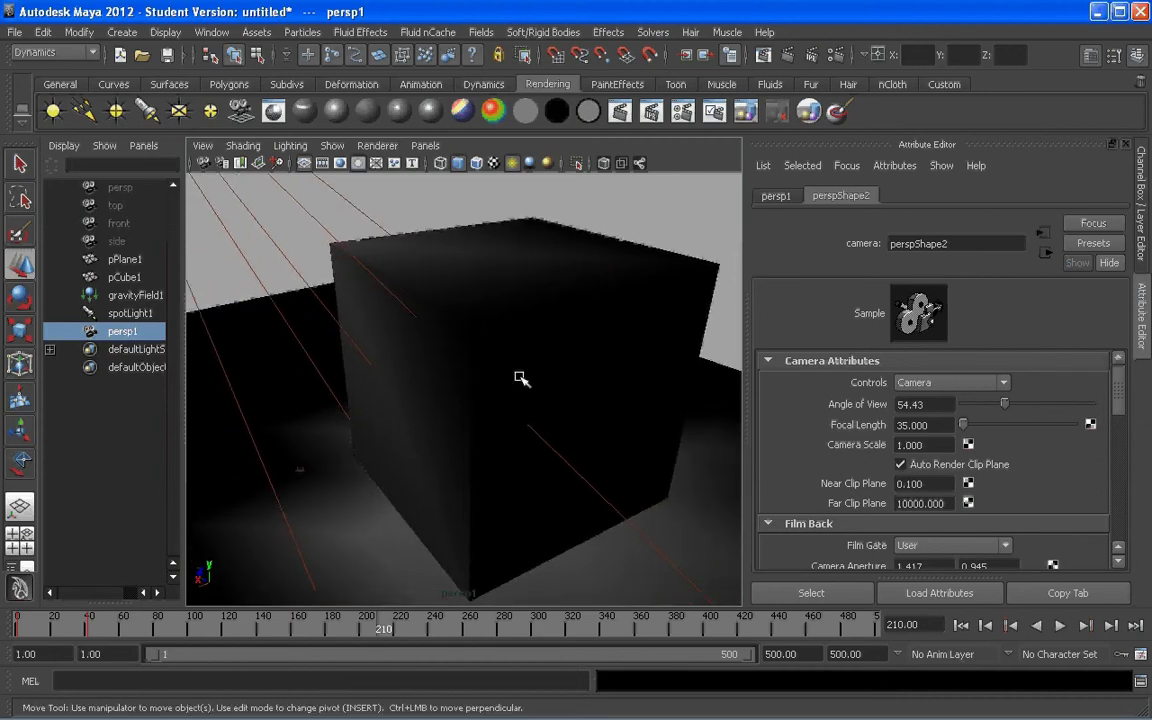
# Play the camera animation from the first frame, return to frame 1 and switch to a single perspective view of the whole scene.
pyautogui.click(961, 625)
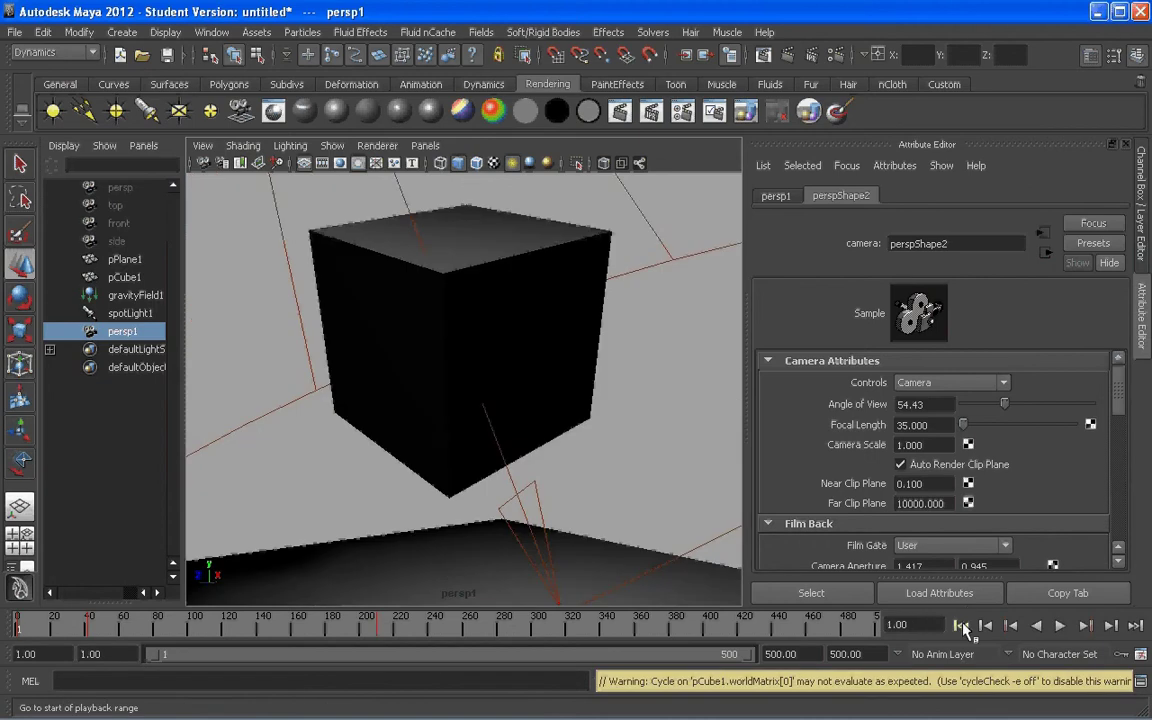
pyautogui.hotkey('alt', 'v')
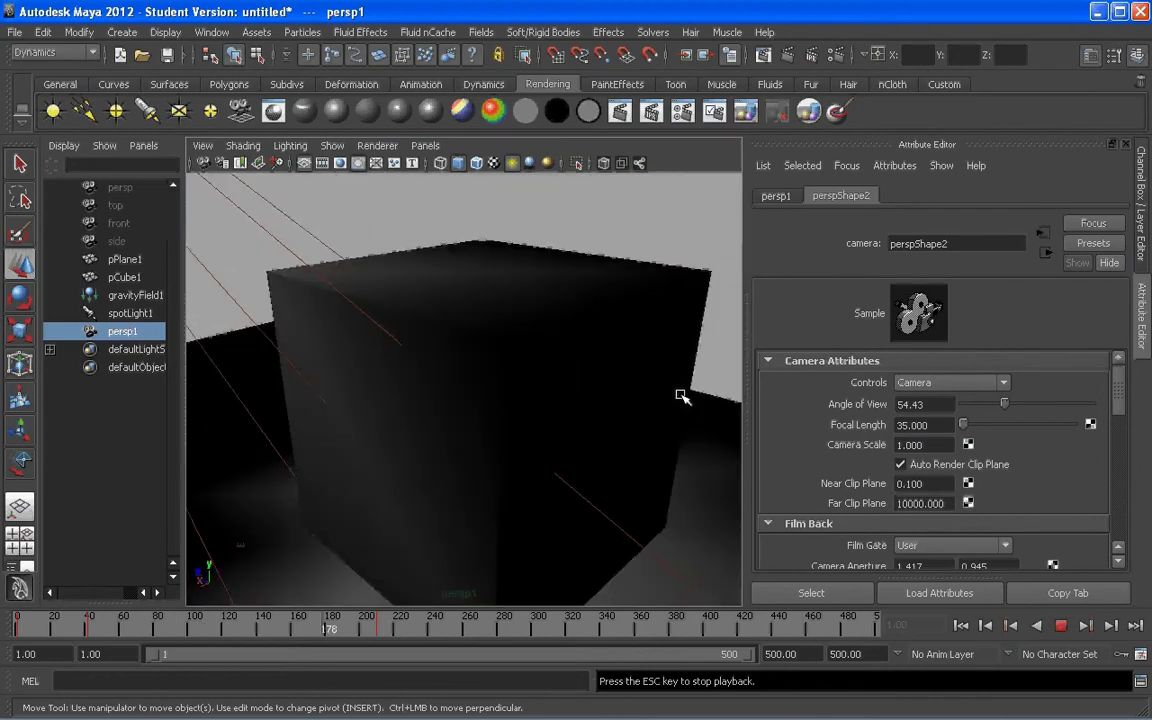
pyautogui.click(1010, 625)
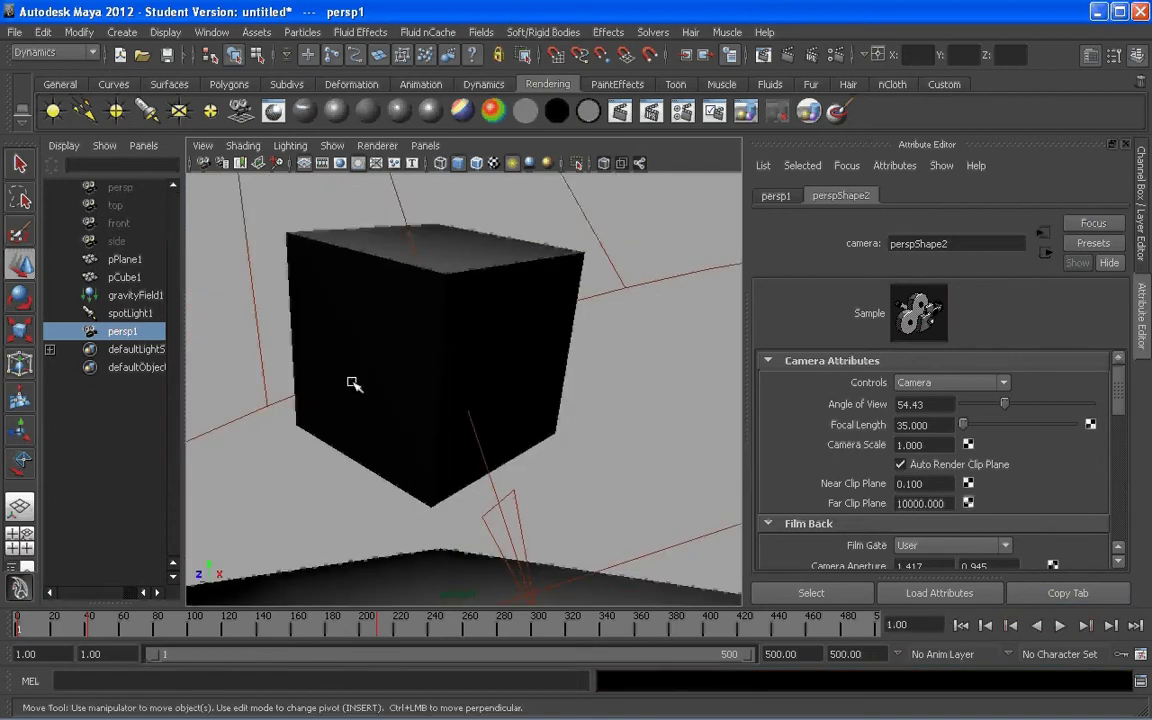
pyautogui.click(19, 506)
pyautogui.keyDown('alt'); pyautogui.moveTo(552, 354); pyautogui.dragTo(455, 387); pyautogui.keyUp('alt')
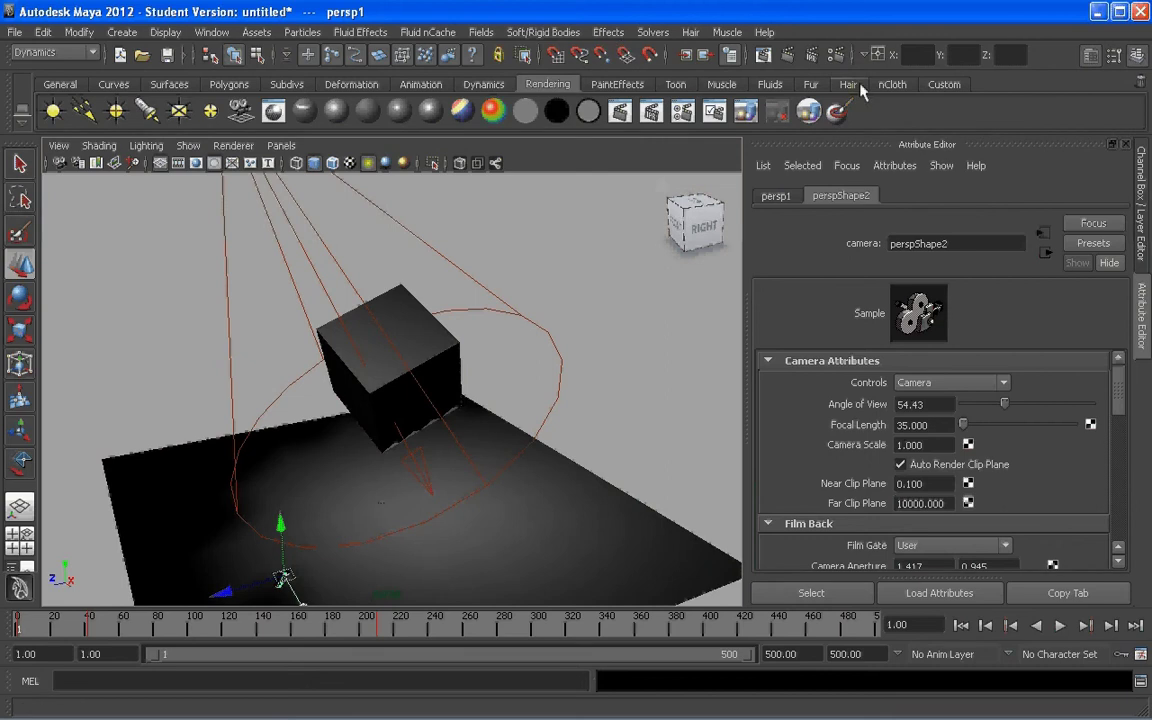
# In the render settings, choose mental ray as the renderer and the Production quality preset.
pyautogui.click(836, 56)
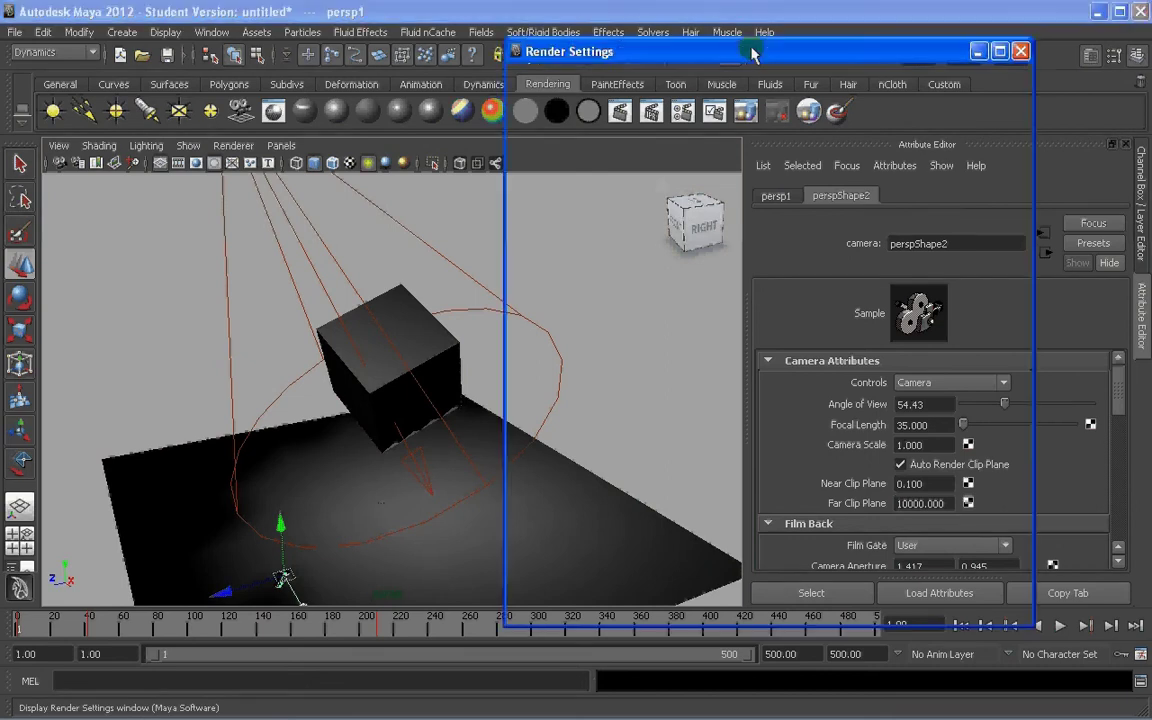
pyautogui.moveTo(752, 55); pyautogui.dragTo(609, 49)
pyautogui.click(470, 111)
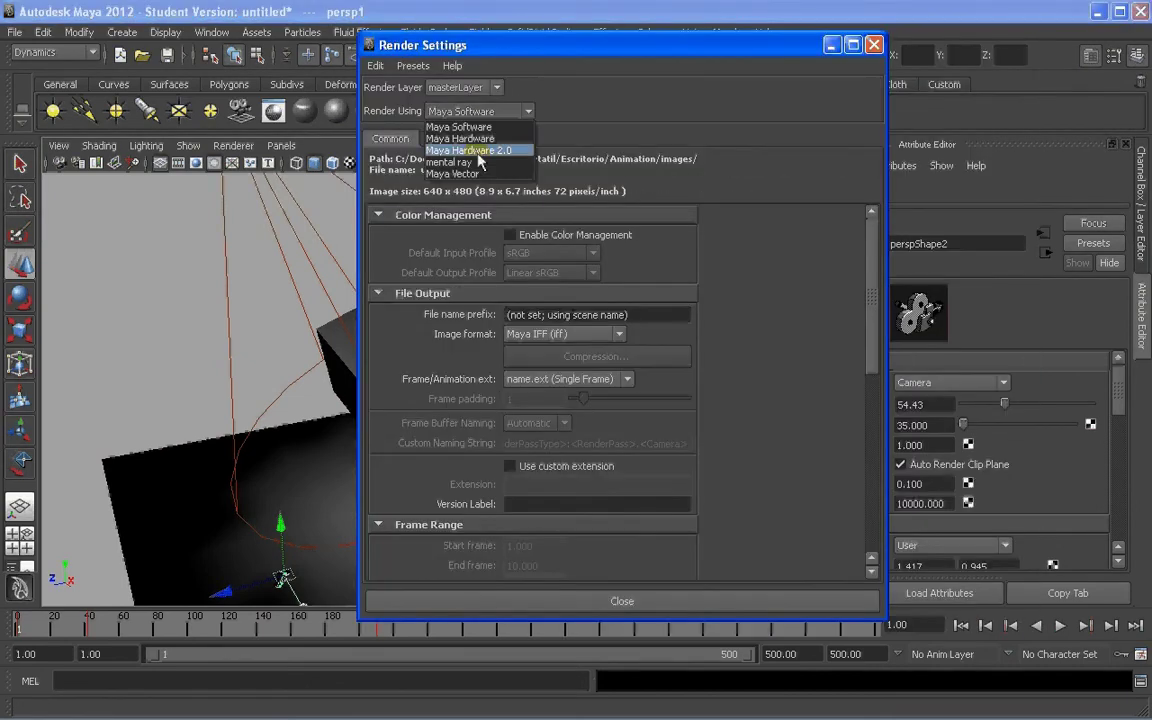
pyautogui.click(474, 162)
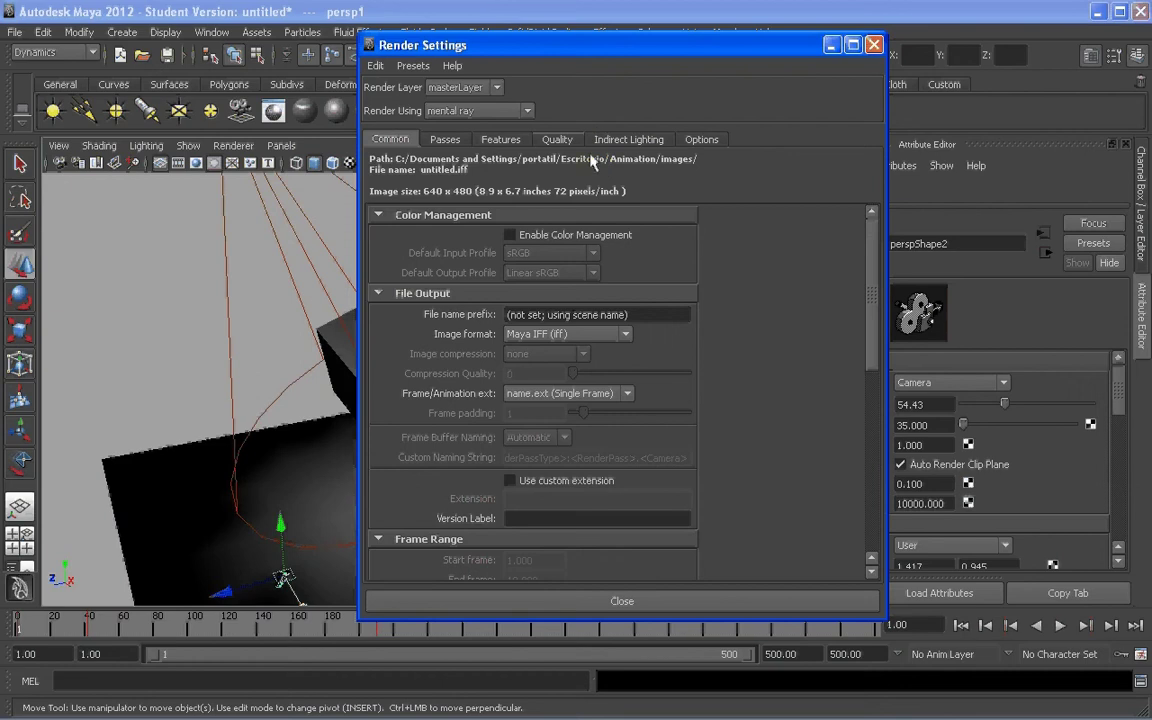
pyautogui.click(558, 140)
pyautogui.click(548, 164)
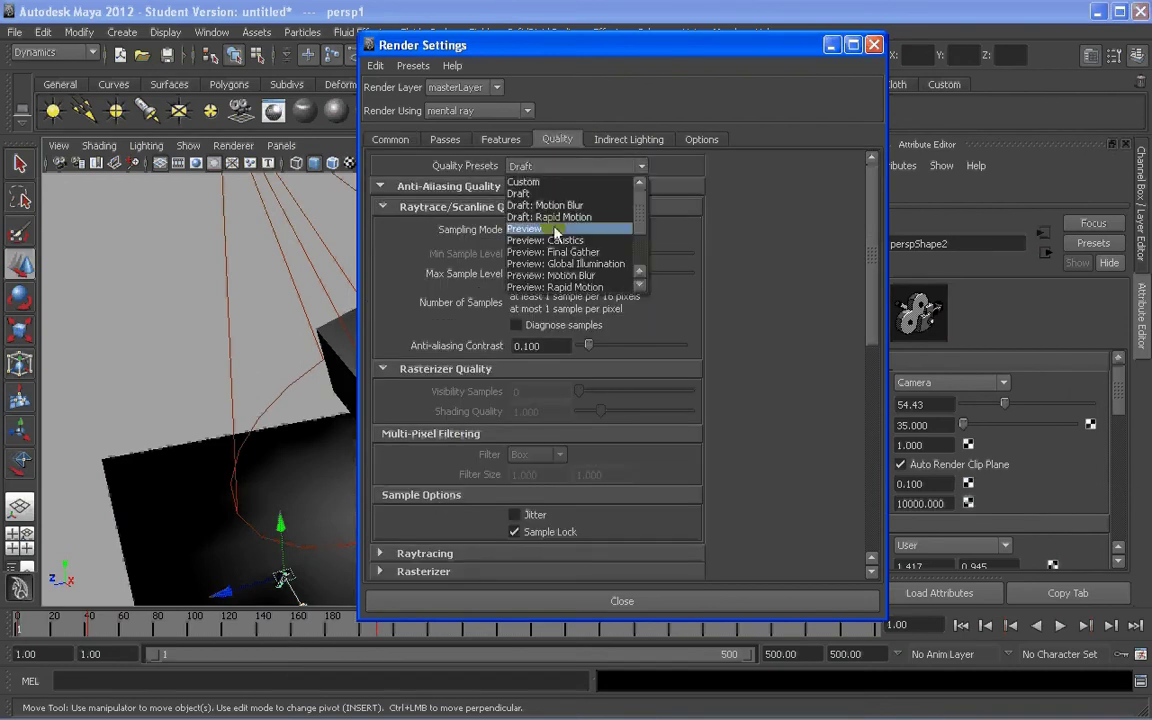
pyautogui.scroll(-2, 555, 232)
pyautogui.click(552, 229)
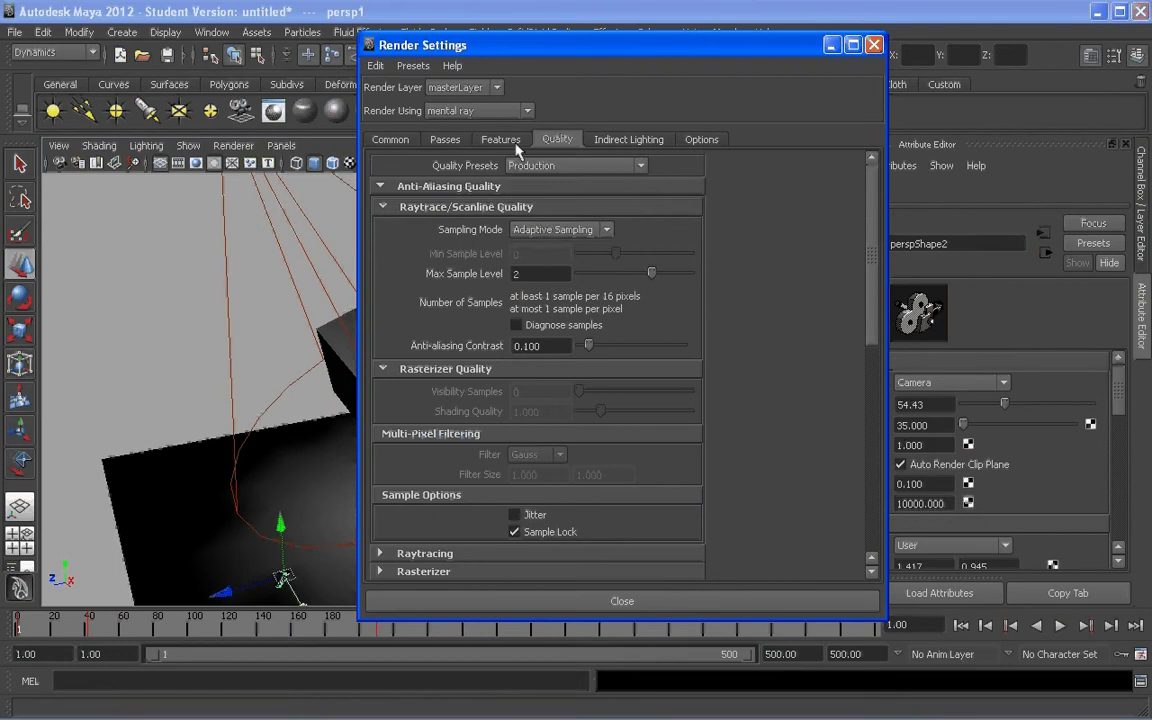
# Set the render output's image format to TIFF (tif) in the common render settings.
pyautogui.click(502, 140)
pyautogui.click(390, 140)
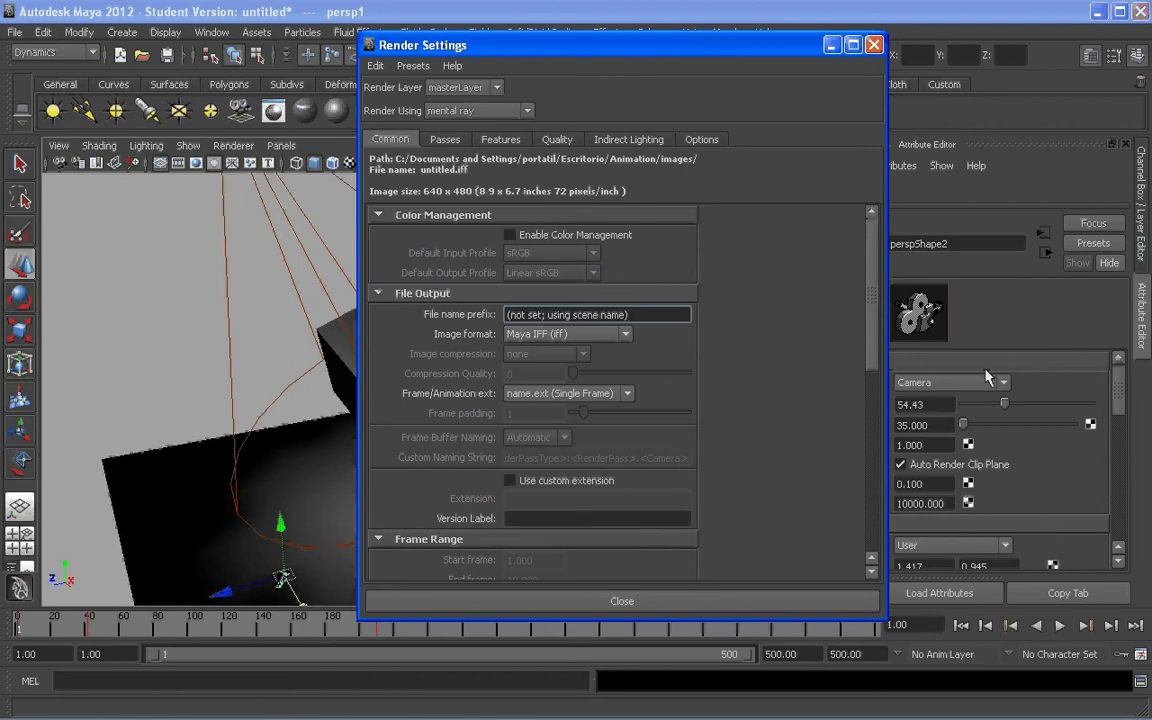
pyautogui.click(575, 334)
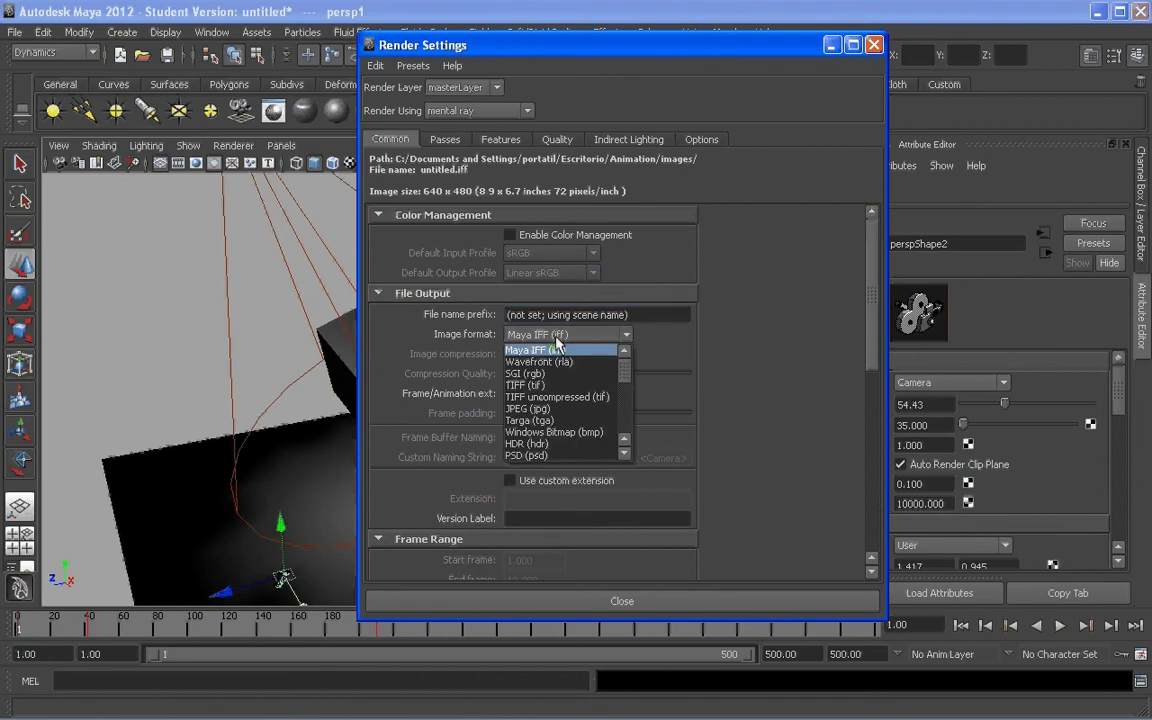
pyautogui.moveTo(624, 368)
pyautogui.mouseDown()
pyautogui.moveTo(625, 432)
pyautogui.moveTo(626, 368)
pyautogui.mouseUp()
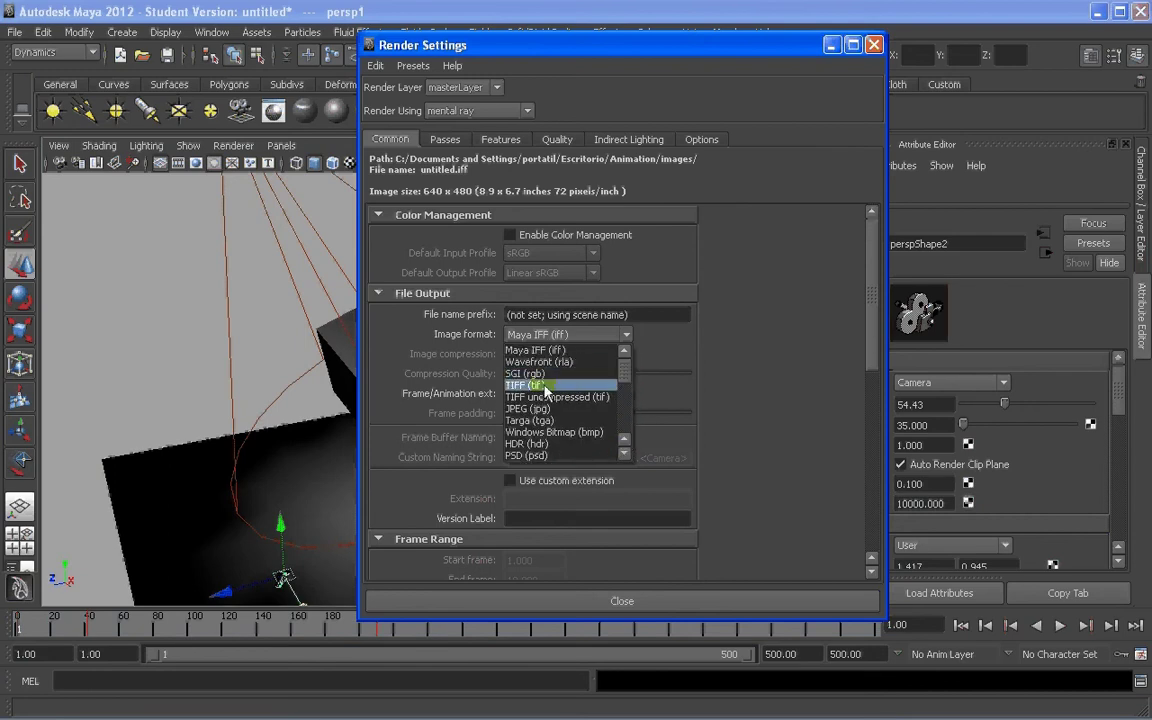
pyautogui.click(545, 386)
pyautogui.click(620, 334)
pyautogui.moveTo(626, 370); pyautogui.dragTo(707, 378)
pyautogui.click(707, 378)
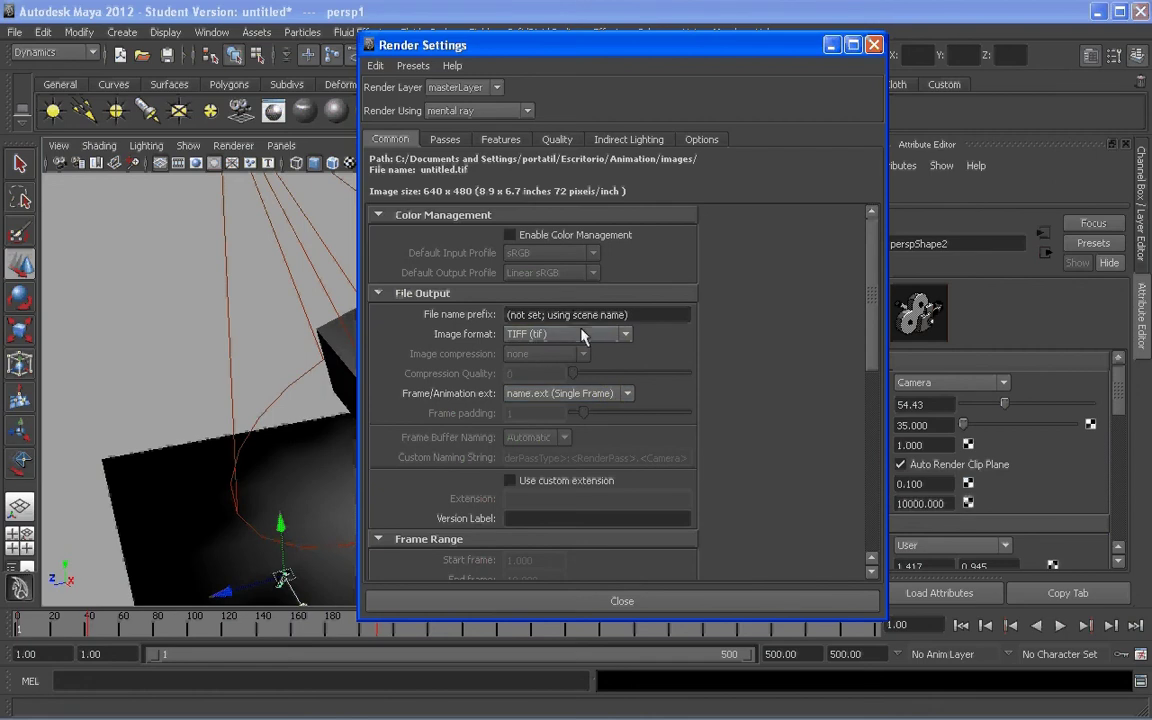
# Set the frame/animation extension to name#.ext with a frame padding of 3.
pyautogui.click(560, 394)
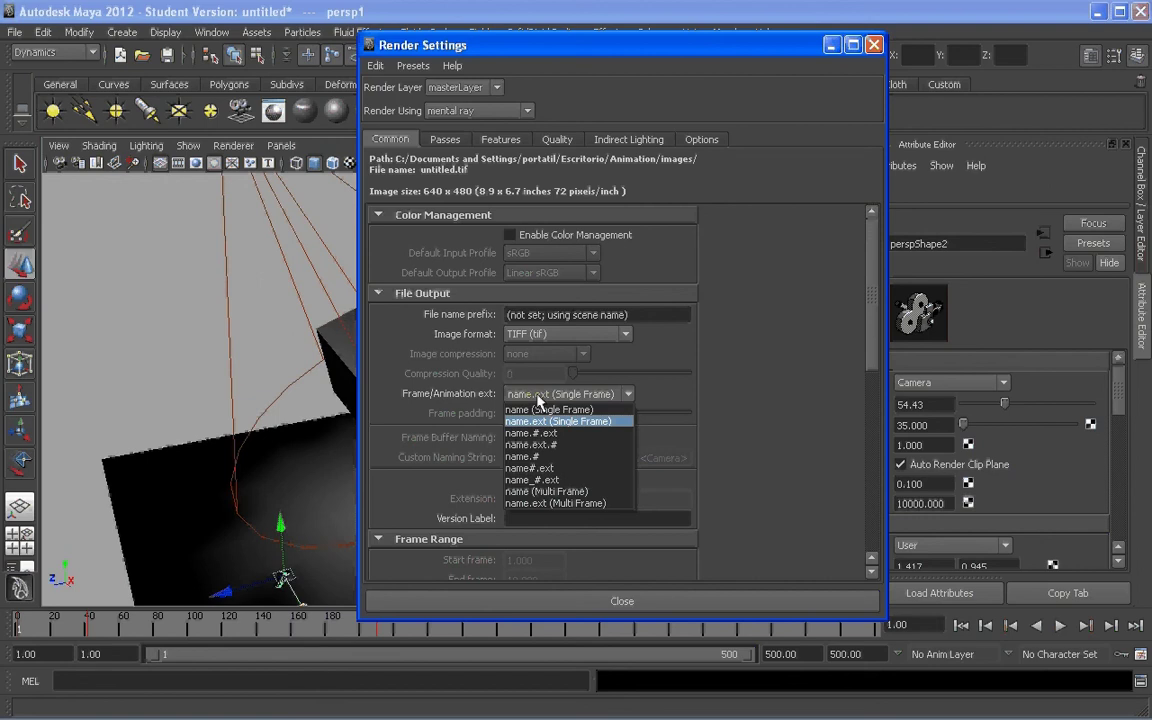
pyautogui.click(523, 470)
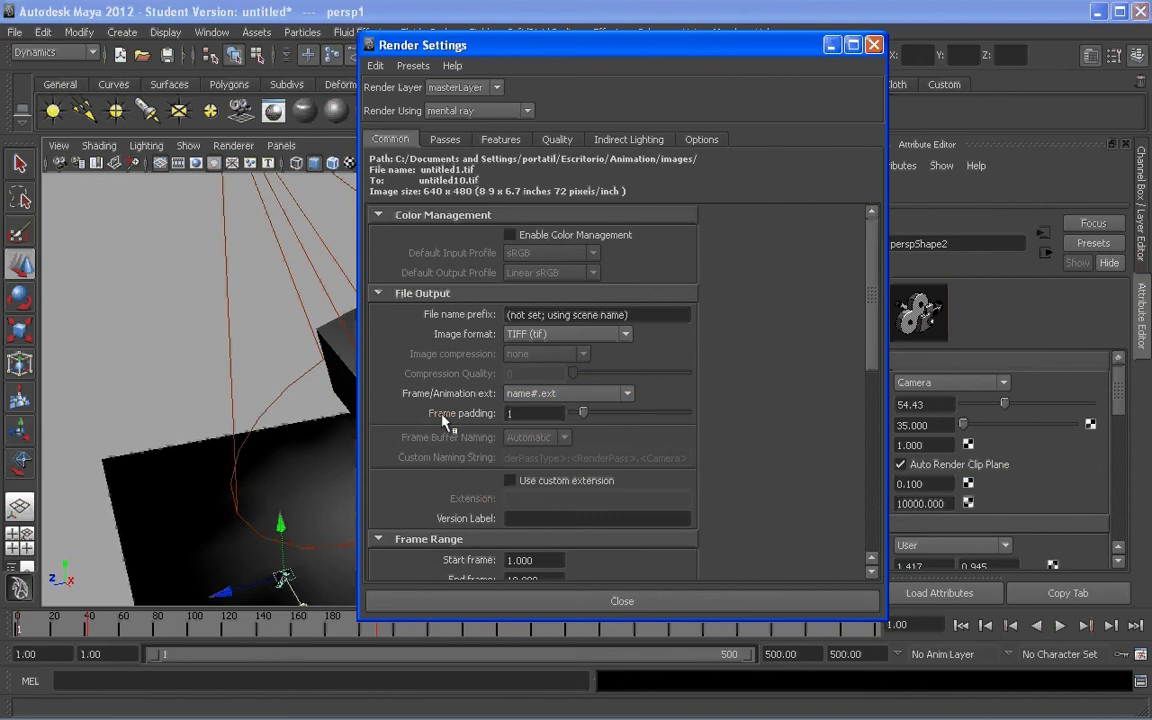
pyautogui.moveTo(585, 417); pyautogui.dragTo(597, 417)
pyautogui.moveTo(595, 418); pyautogui.dragTo(602, 418)
# Set the render's end frame to 200 and make persp1 the renderable camera.
pyautogui.moveTo(872, 313); pyautogui.dragTo(875, 358)
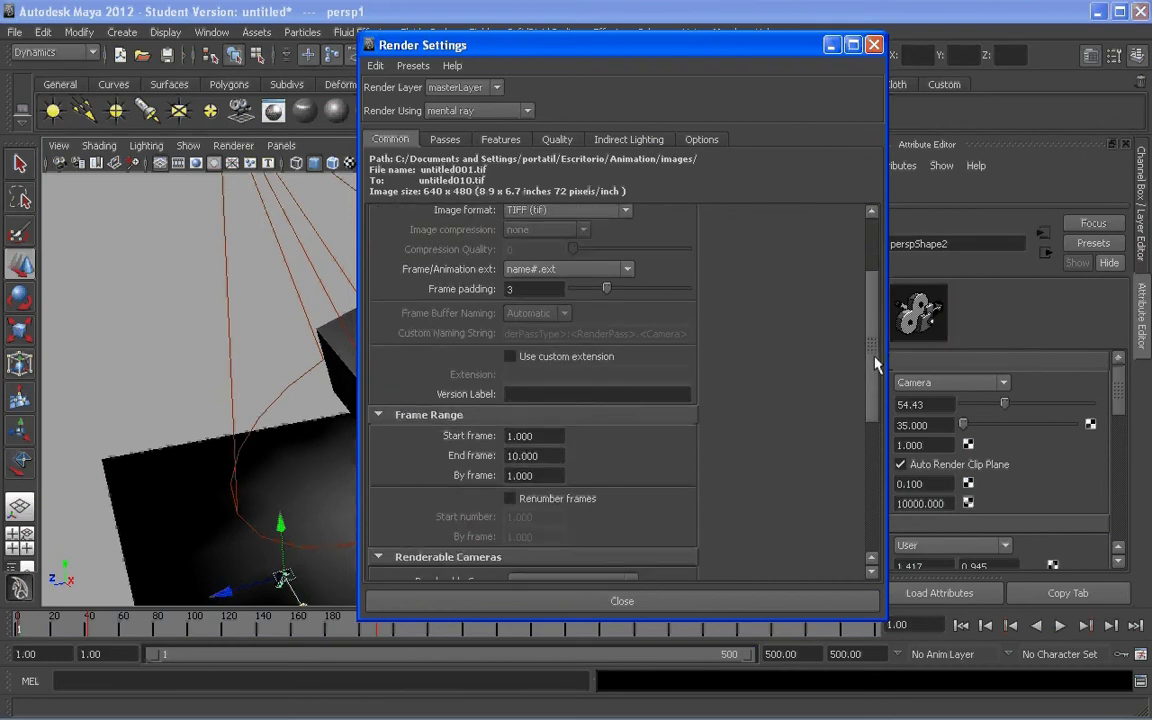
pyautogui.click(549, 457)
pyautogui.write('200')
pyautogui.press('Return')
pyautogui.moveTo(877, 347); pyautogui.dragTo(872, 361)
pyautogui.scroll(-5, 648, 393)
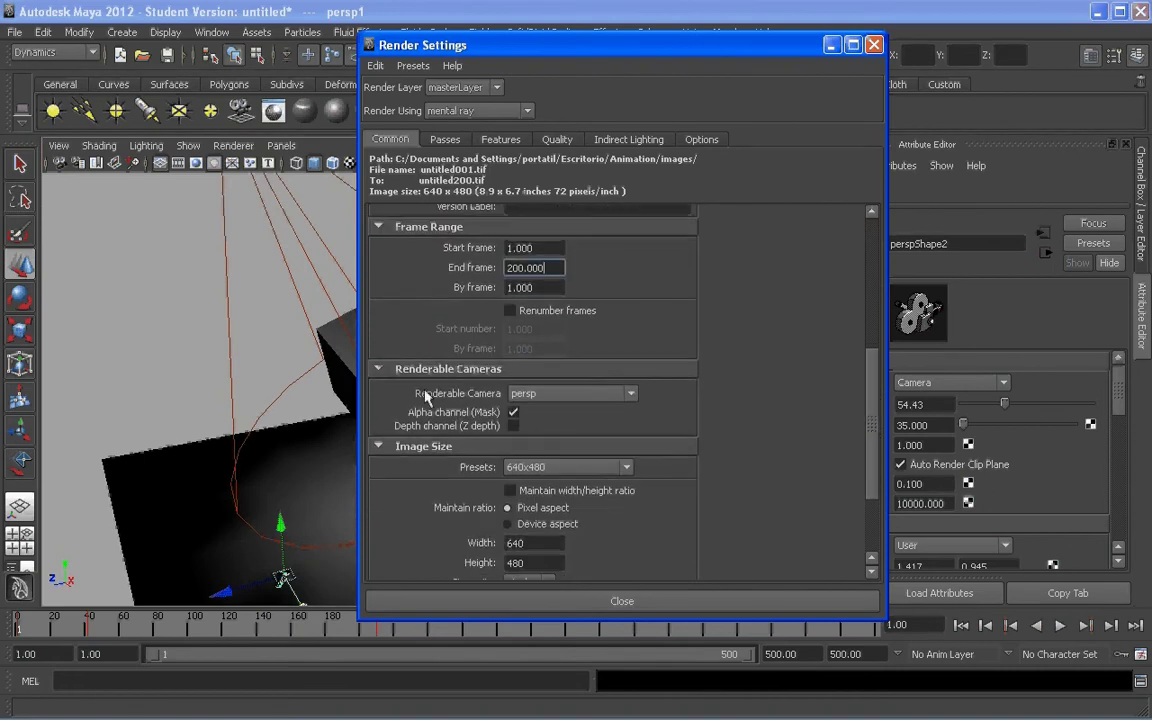
pyautogui.click(571, 395)
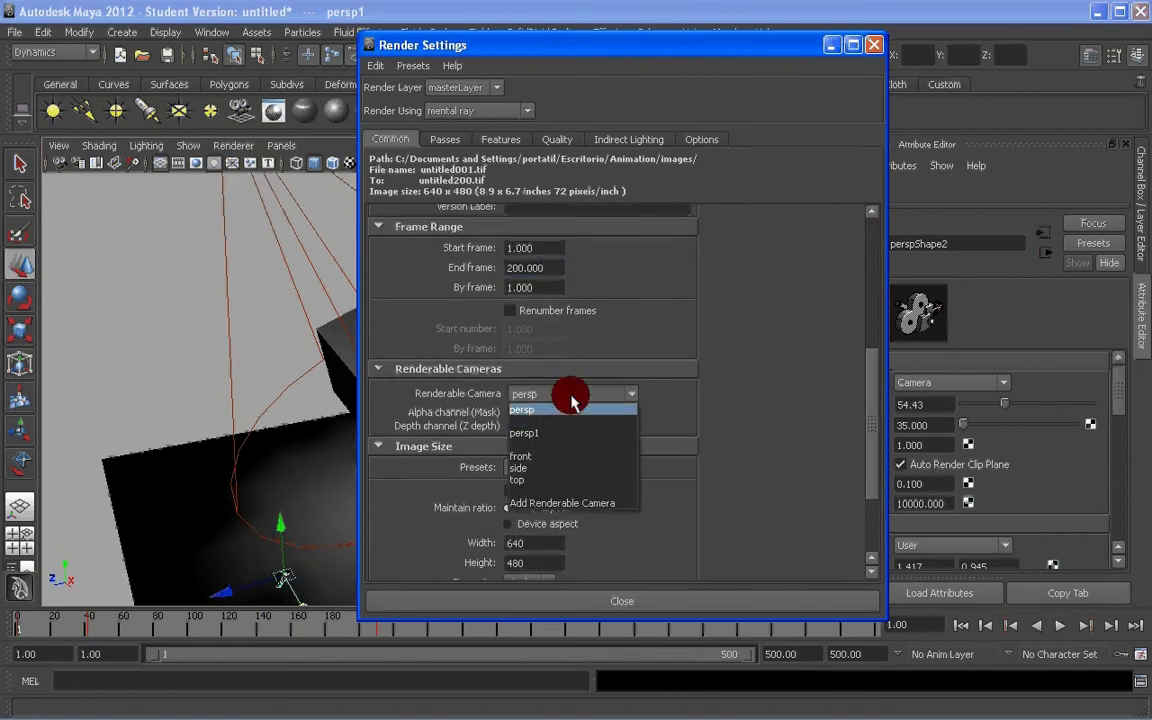
pyautogui.click(528, 433)
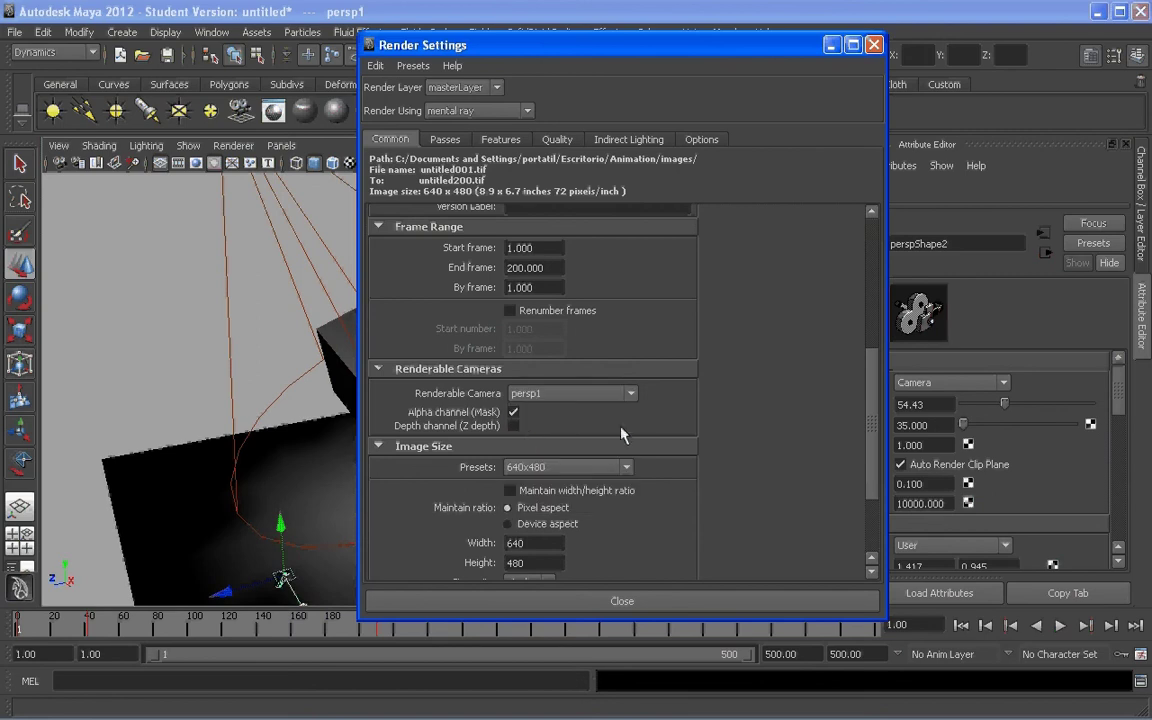
# Review the image size values and presets and the output path, and close the render settings.
pyautogui.moveTo(872, 425); pyautogui.dragTo(872, 483)
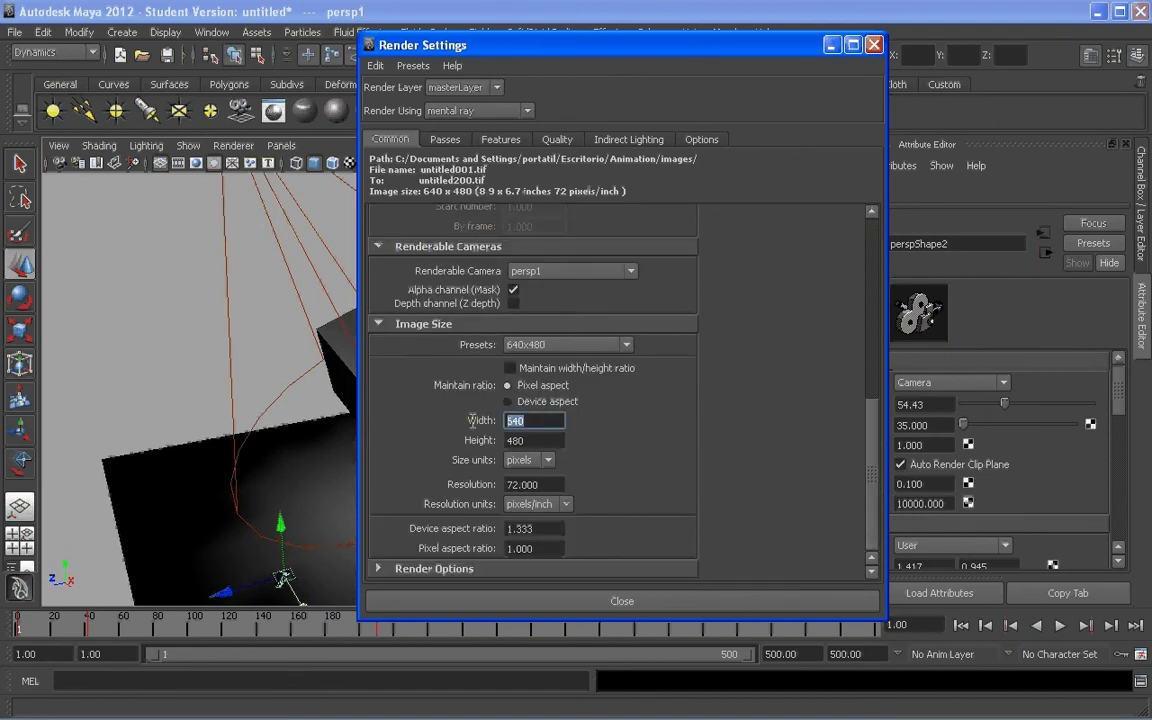
pyautogui.click(557, 440)
pyautogui.hotkey('shift', 'Tab')
pyautogui.click(565, 344)
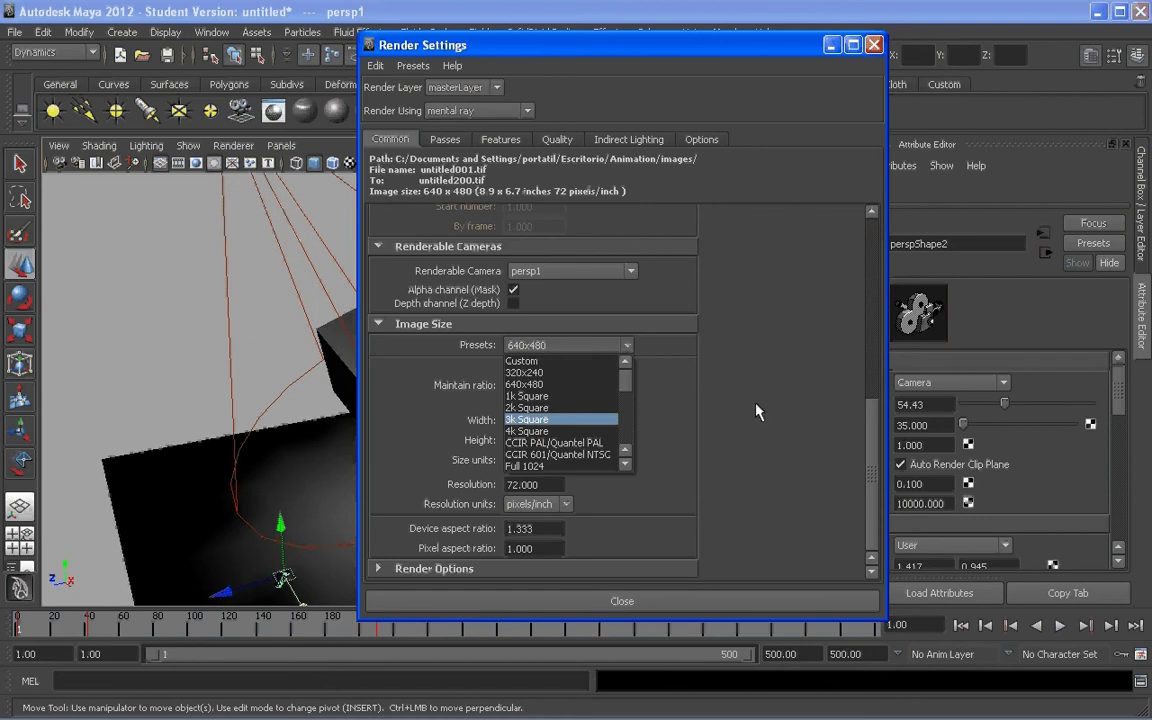
pyautogui.click(717, 388)
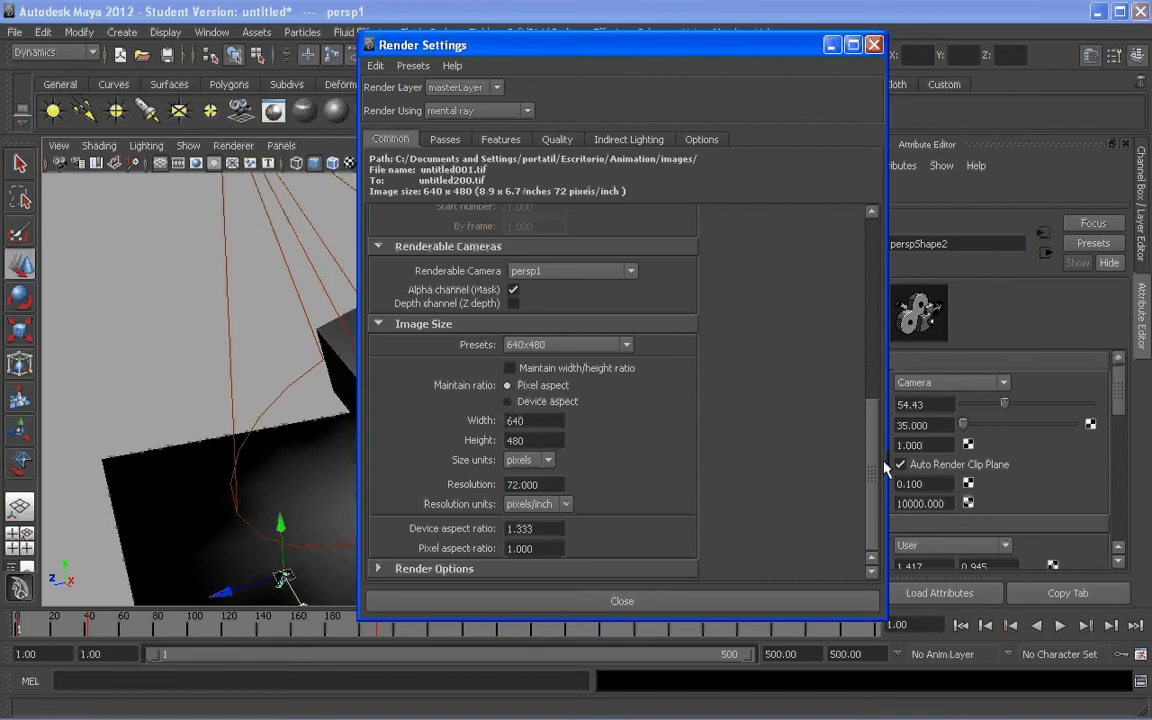
pyautogui.moveTo(871, 463); pyautogui.dragTo(869, 245)
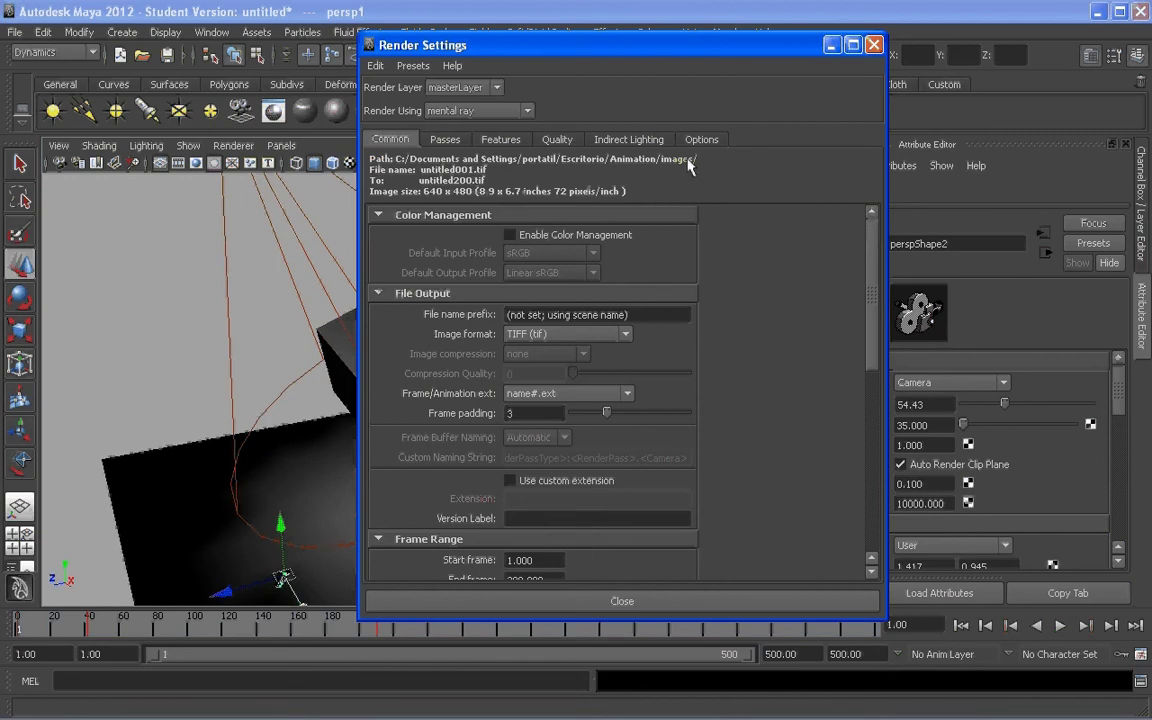
pyautogui.click(595, 604)
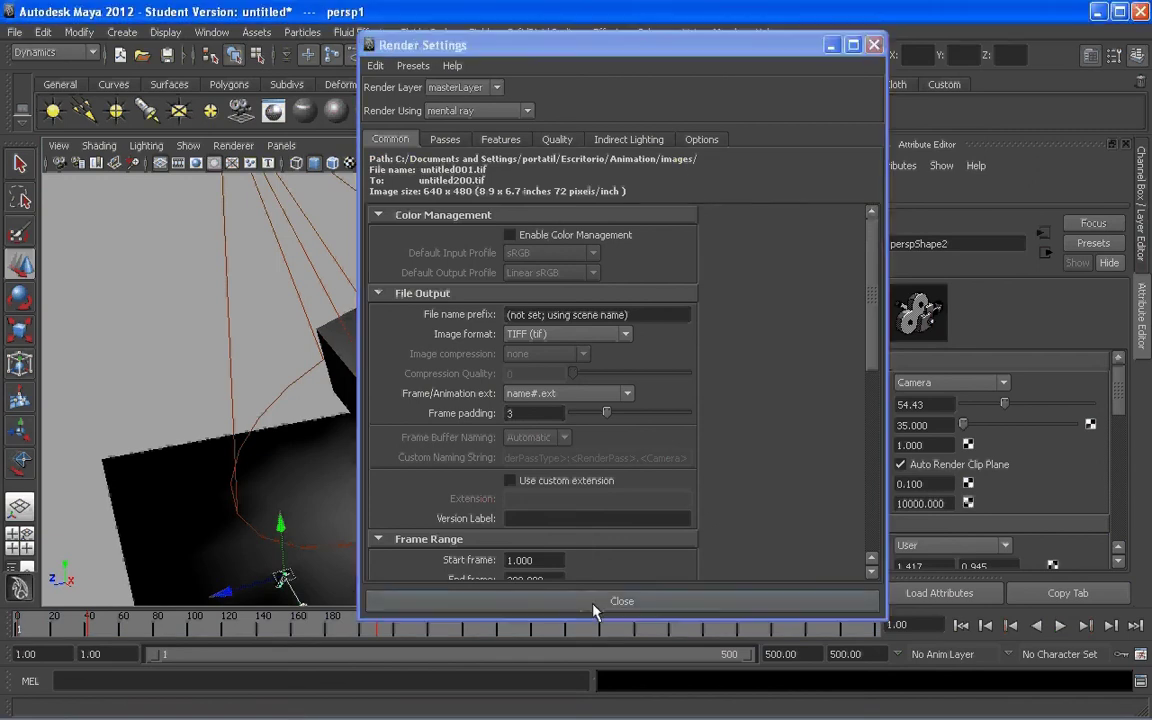
# Create a folder named Animation on the desktop (Escritorio) and set it as the project with a default workspace.
pyautogui.click(15, 32)
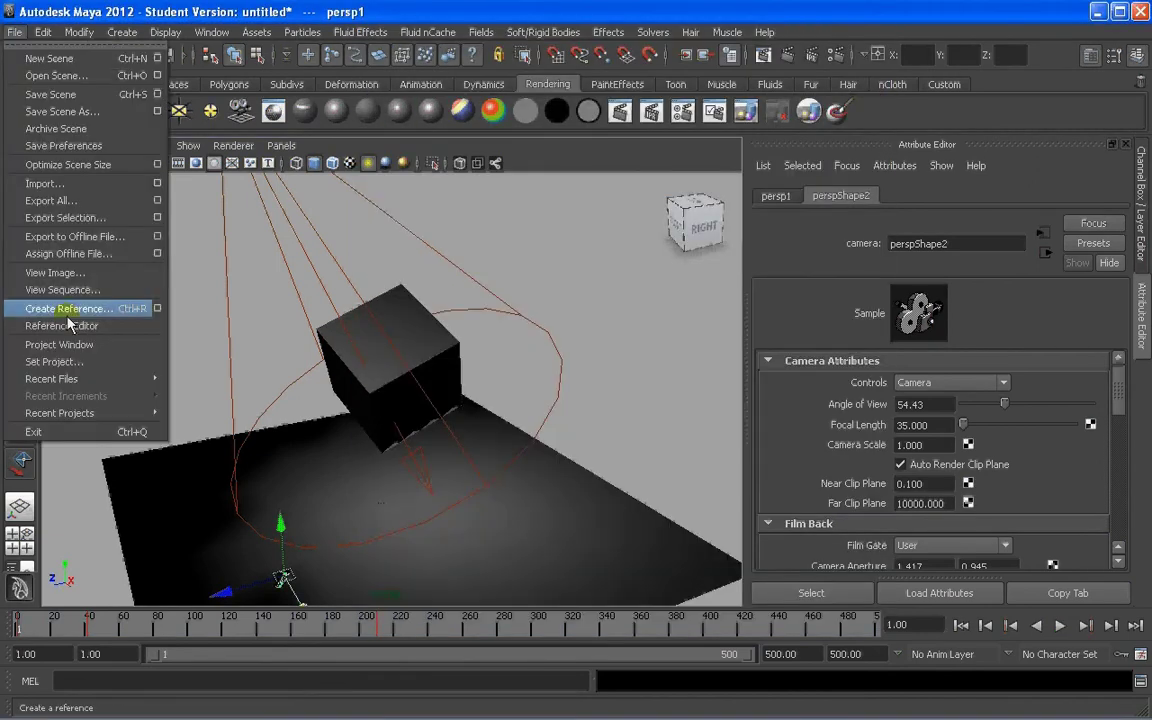
pyautogui.click(48, 362)
pyautogui.click(95, 132)
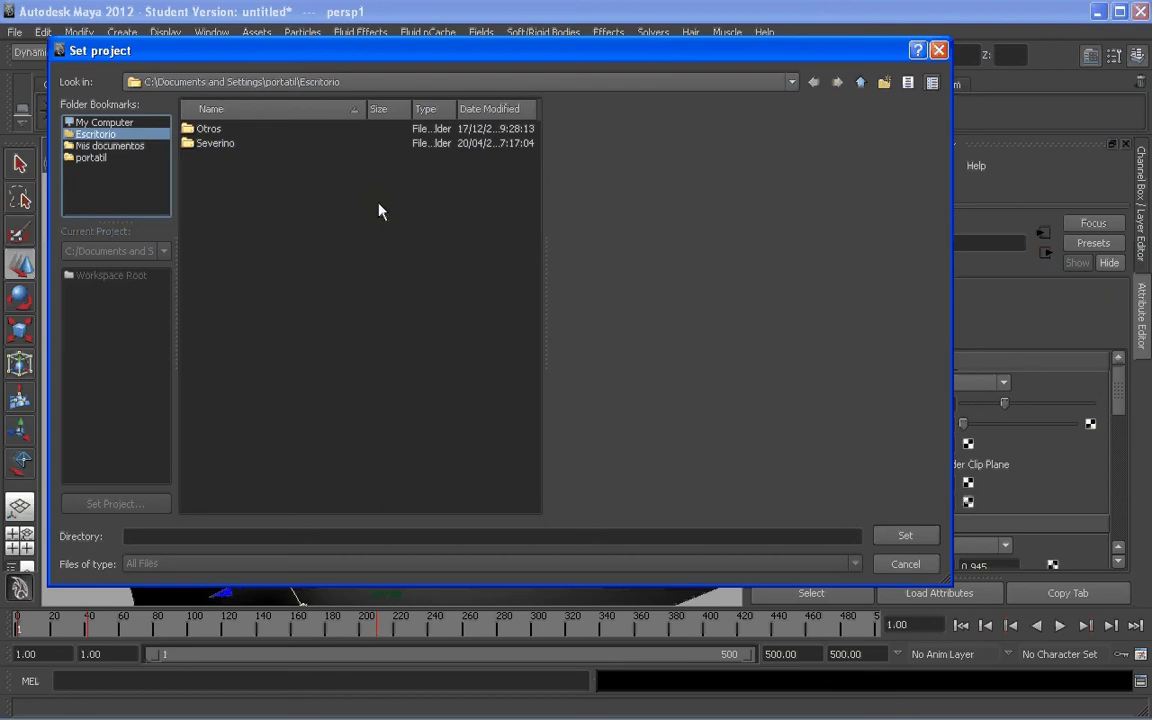
pyautogui.click(884, 84)
pyautogui.write('Animation')
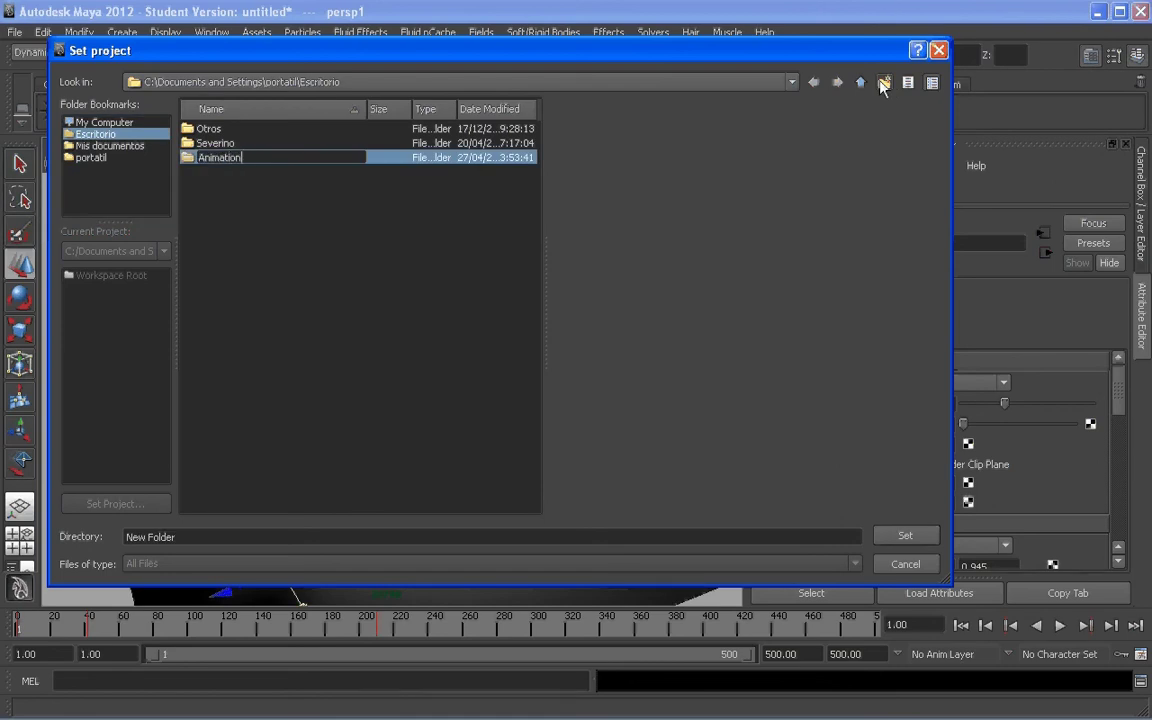
pyautogui.press('Return')
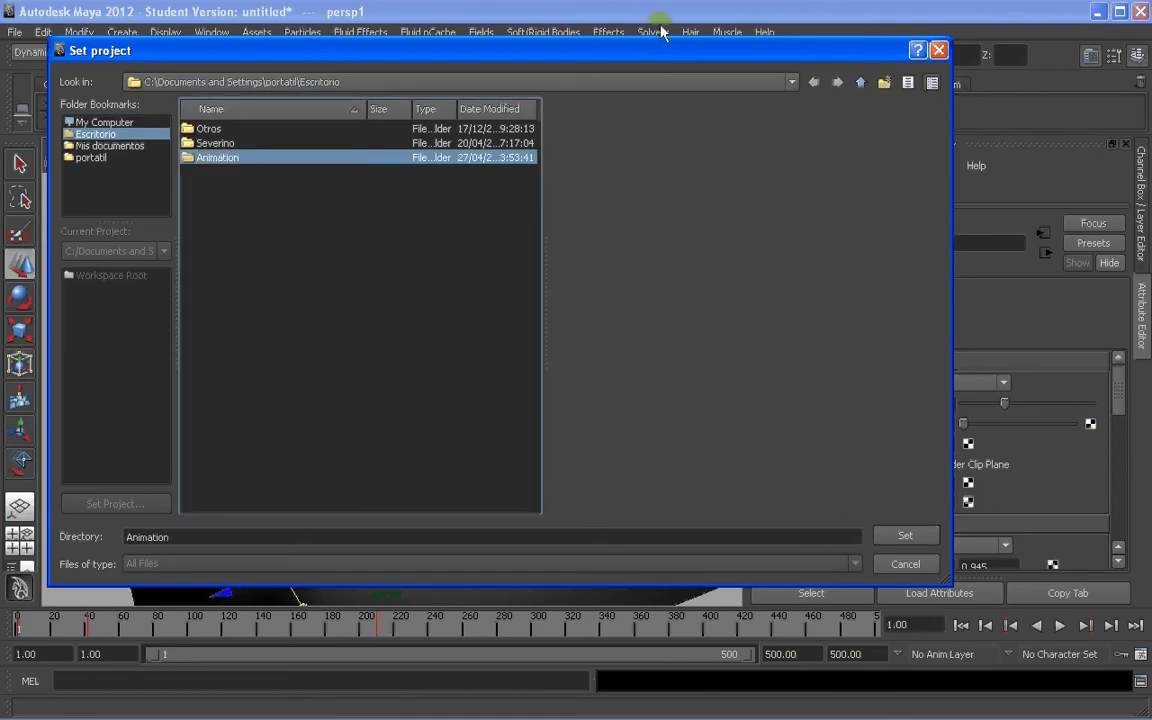
pyautogui.doubleClick(219, 158)
pyautogui.click(924, 540)
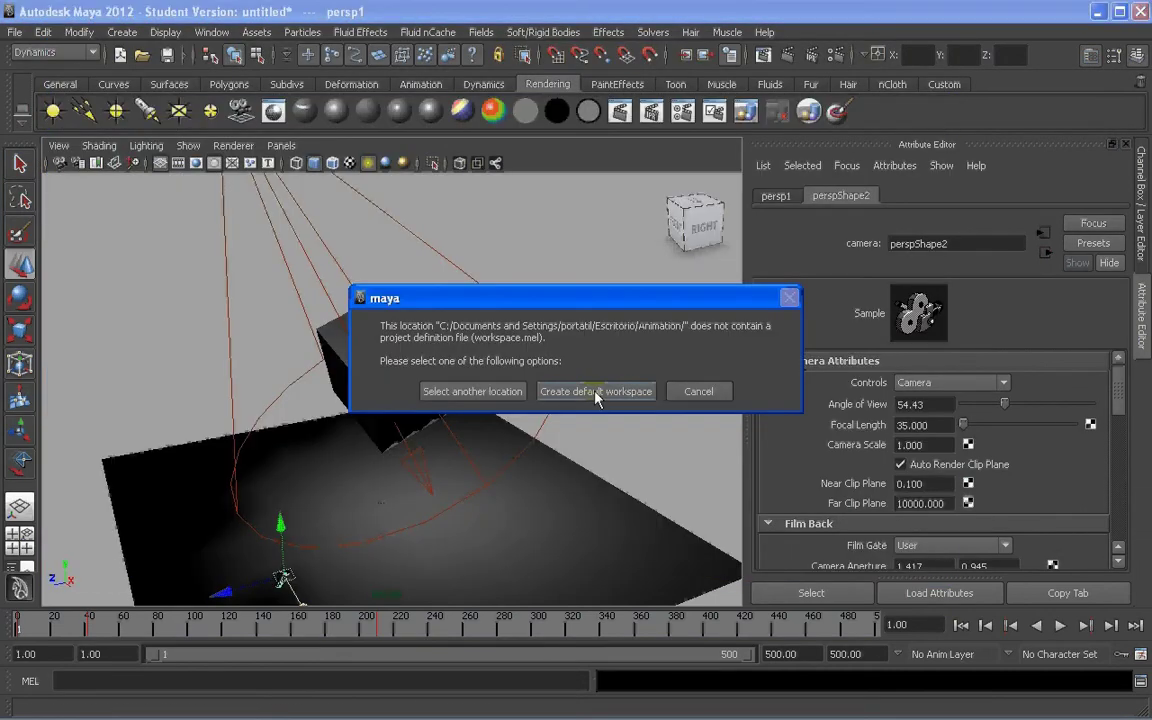
pyautogui.click(596, 393)
# Examine the spot light's attributes, including its type, intensity, cone angle and shadow settings, and deselect it.
pyautogui.keyDown('alt'); pyautogui.moveTo(476, 368); pyautogui.dragTo(545, 381); pyautogui.keyUp('alt')
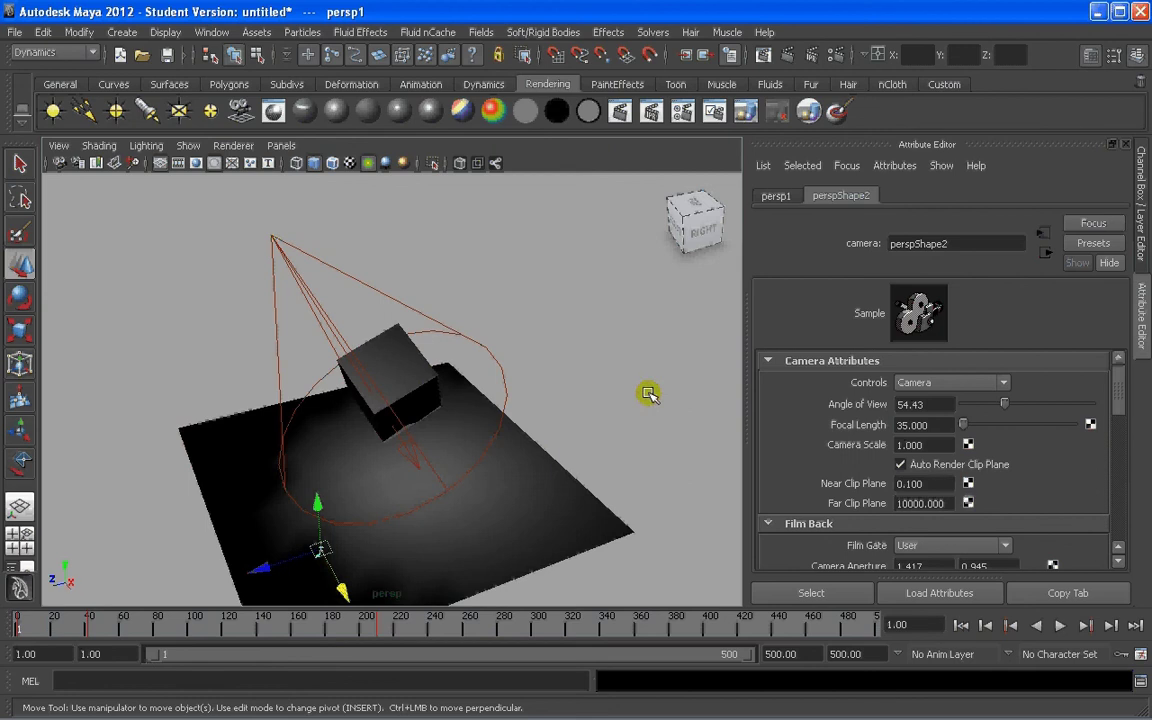
pyautogui.click(278, 258)
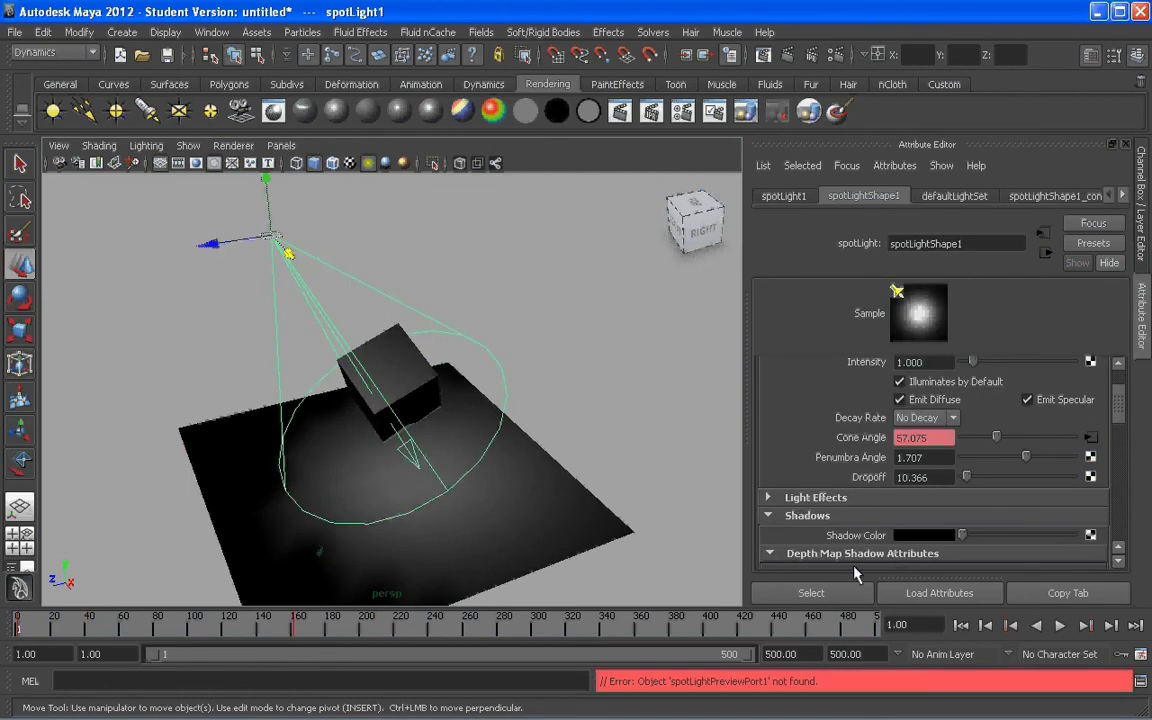
pyautogui.moveTo(1117, 405)
pyautogui.mouseDown()
pyautogui.moveTo(1114, 457)
pyautogui.moveTo(1111, 381)
pyautogui.mouseUp()
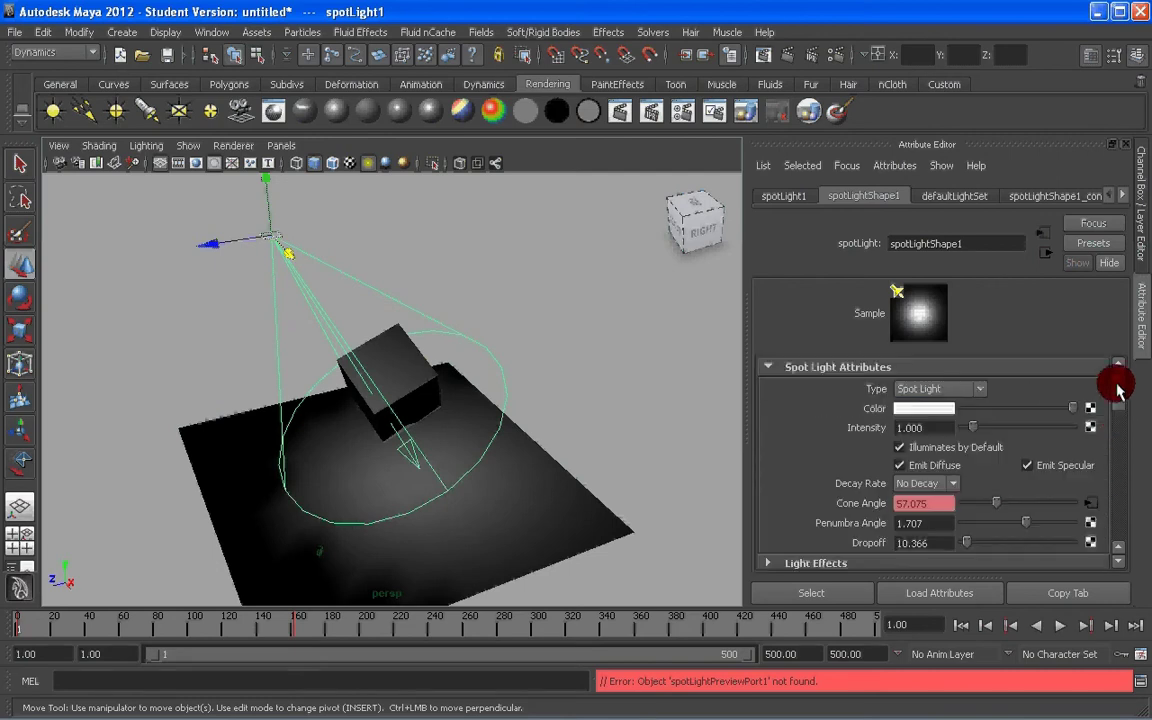
pyautogui.click(535, 265)
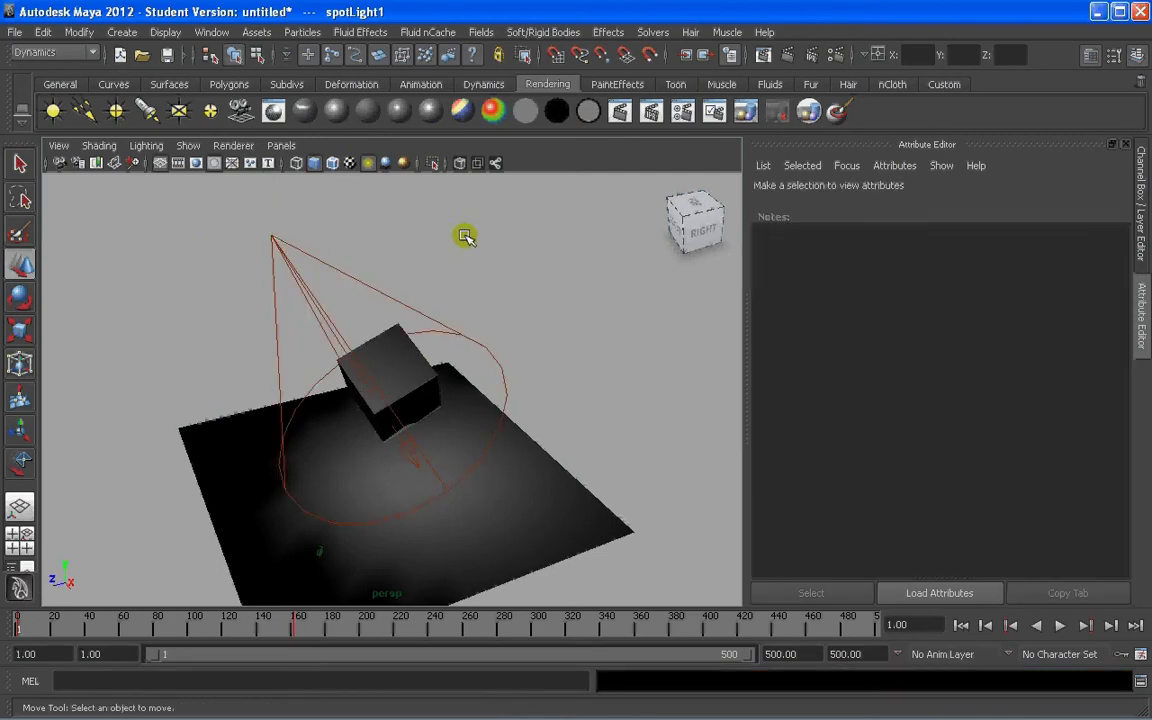
# Switch to the Rendering menu set and start a batch render of the animation, accepting the student version notice.
pyautogui.click(40, 52)
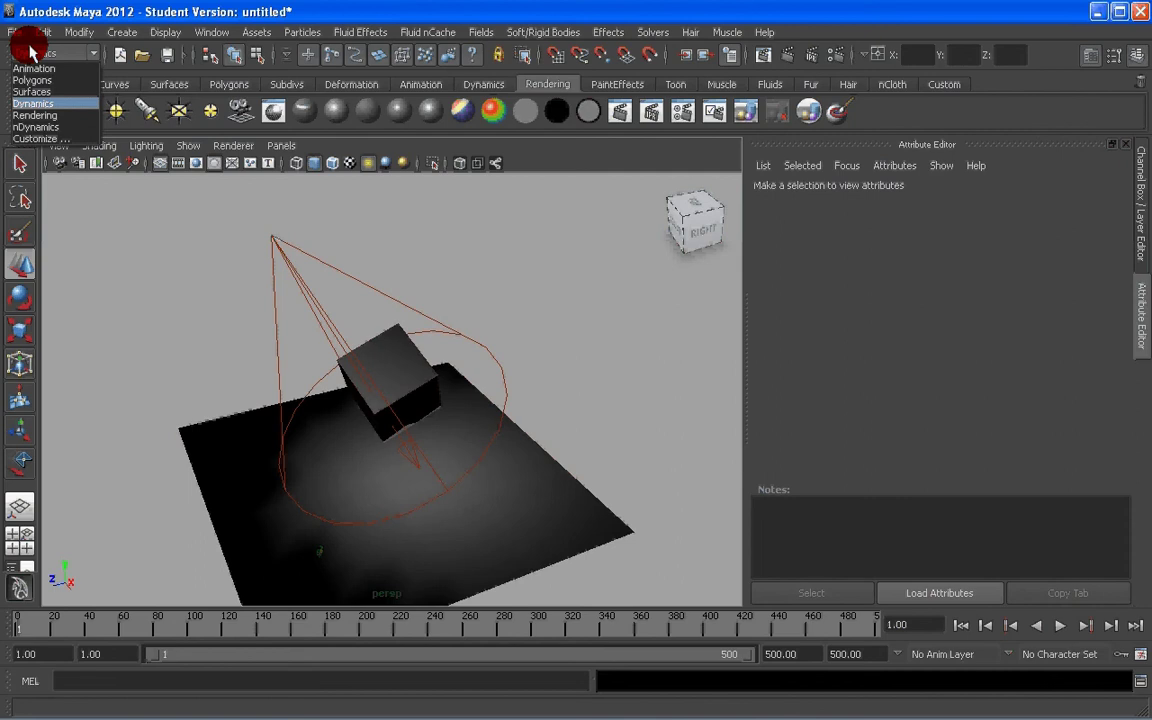
pyautogui.click(44, 115)
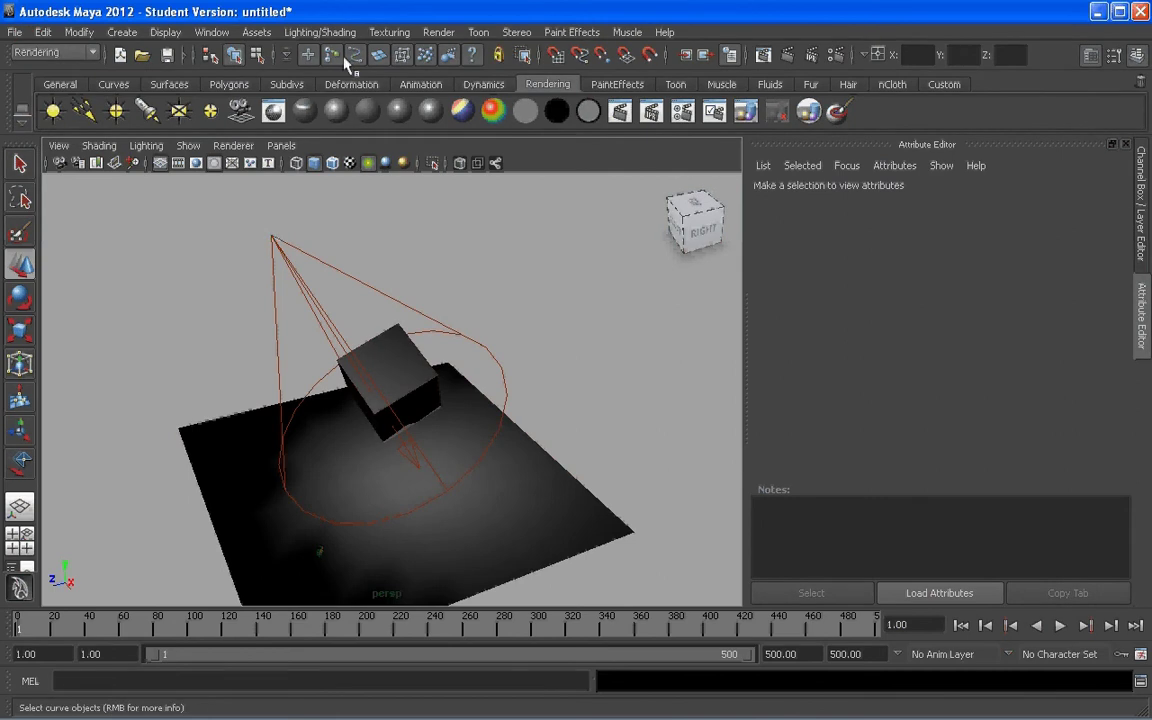
pyautogui.click(437, 33)
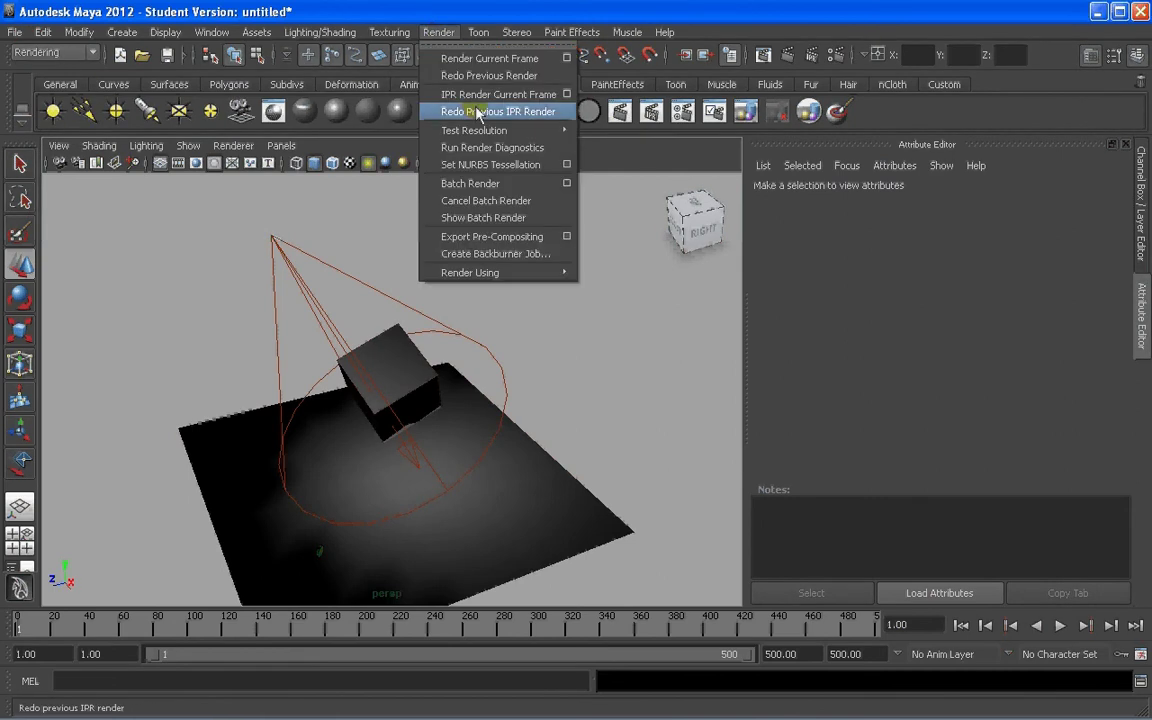
pyautogui.click(470, 184)
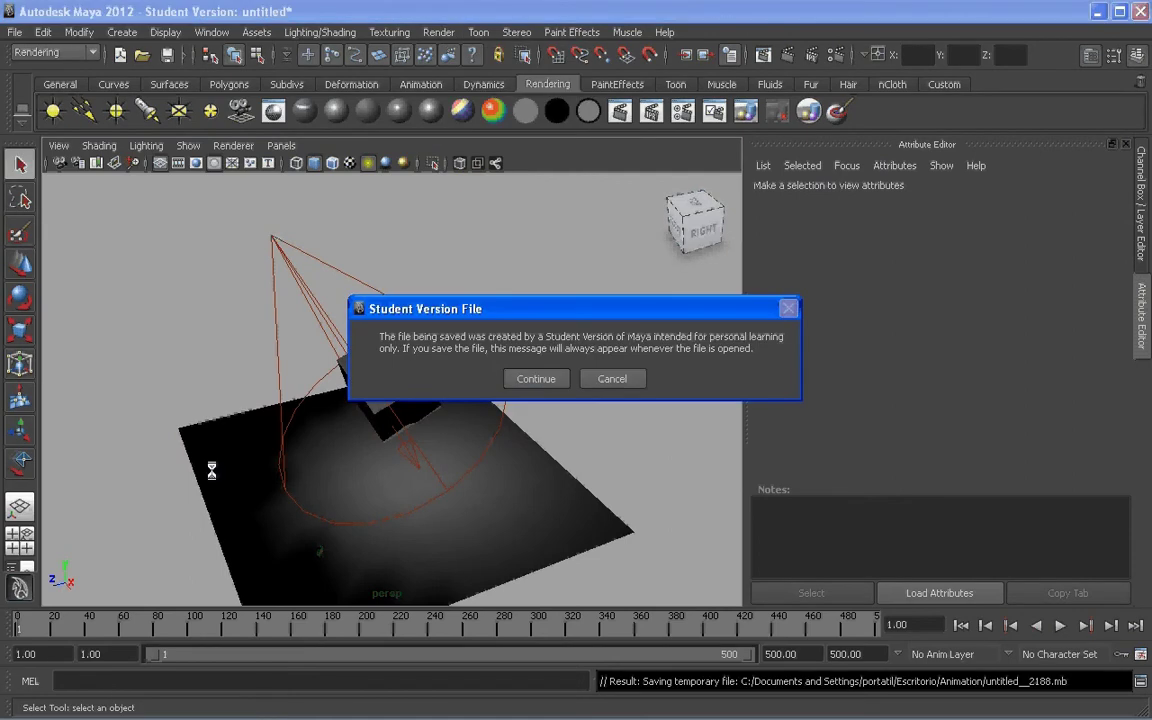
pyautogui.moveTo(445, 310); pyautogui.dragTo(489, 287)
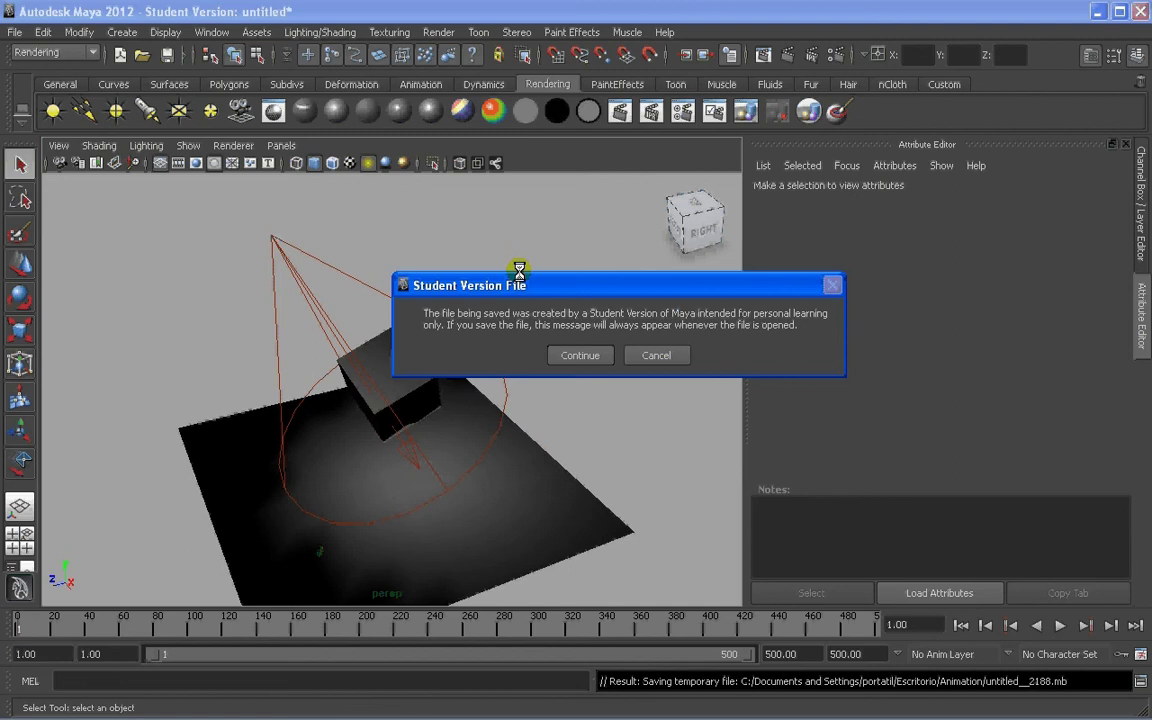
pyautogui.click(571, 357)
pyautogui.click(578, 358)
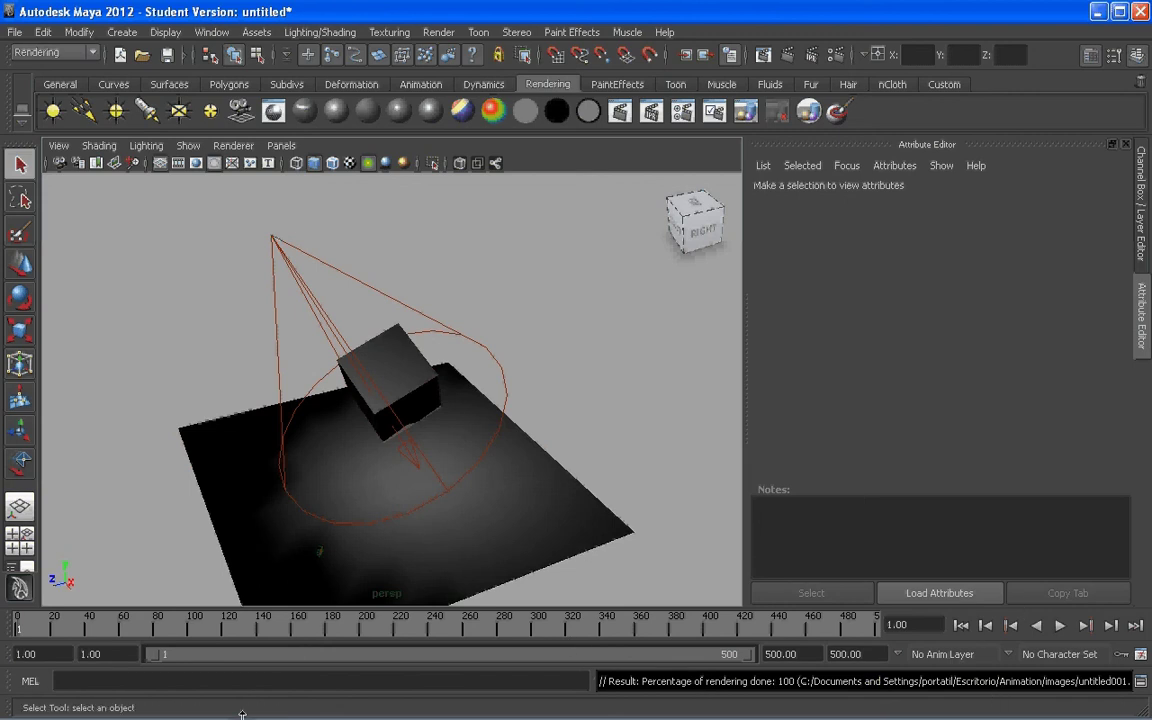
# Switch to Windows Explorer and open the images folder inside the desktop's Animation project folder.
pyautogui.click(322, 707)
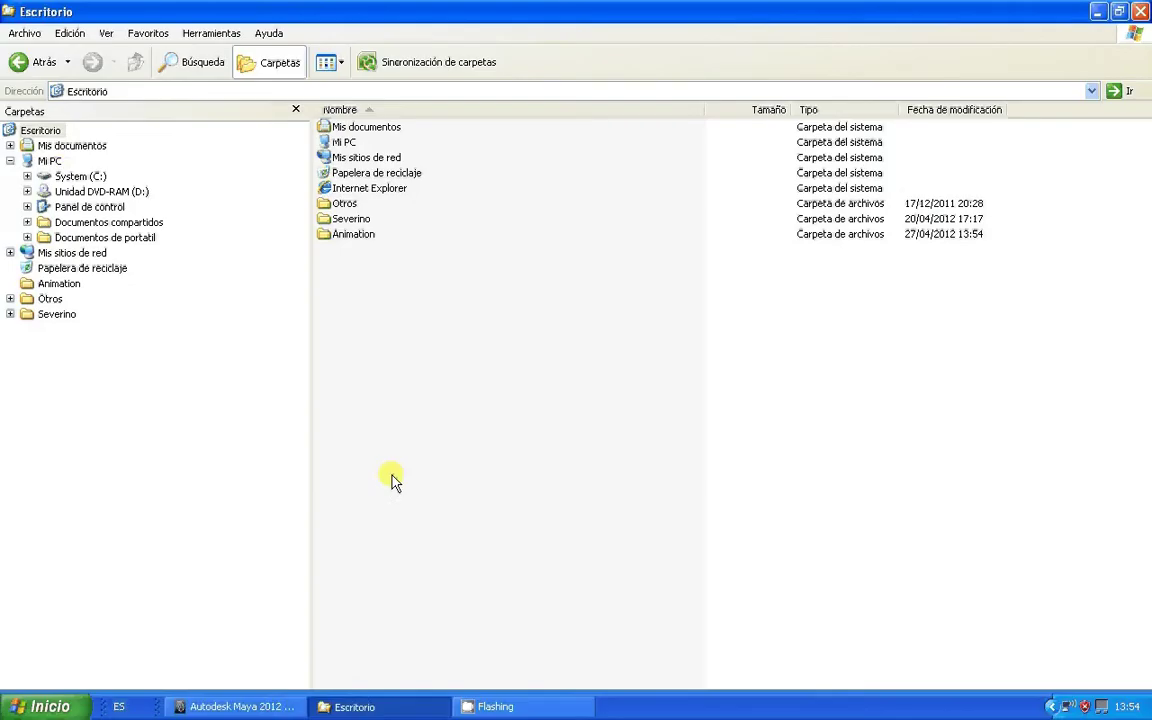
pyautogui.click(42, 130)
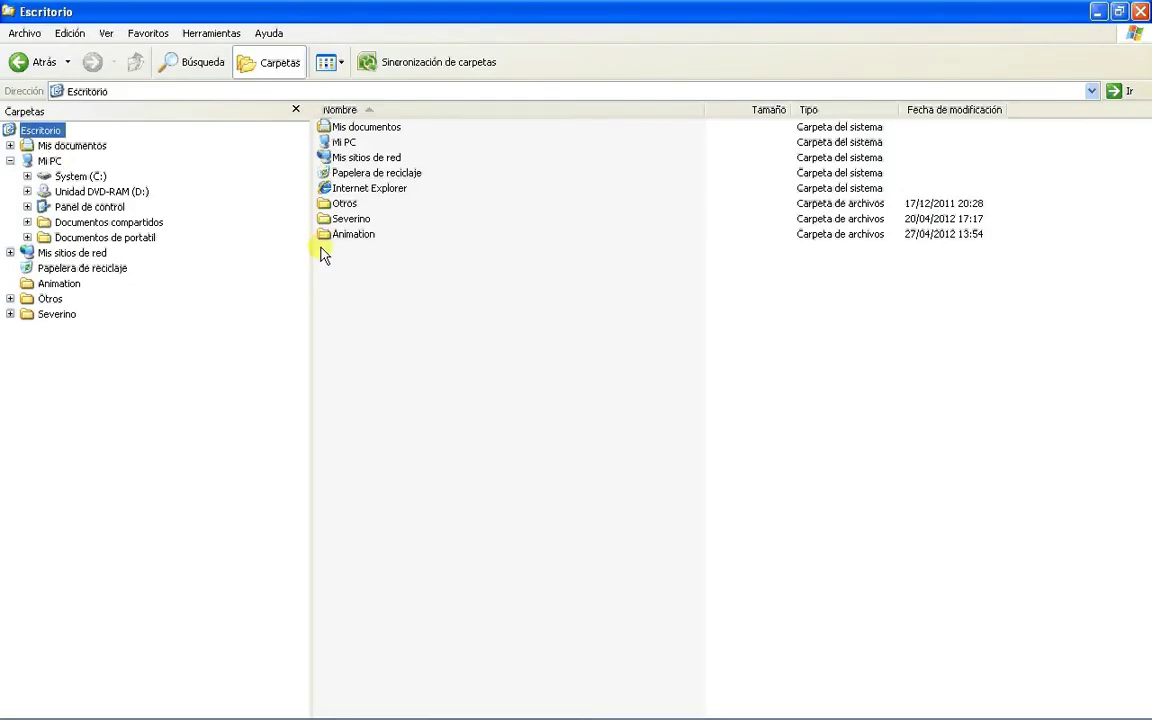
pyautogui.doubleClick(356, 236)
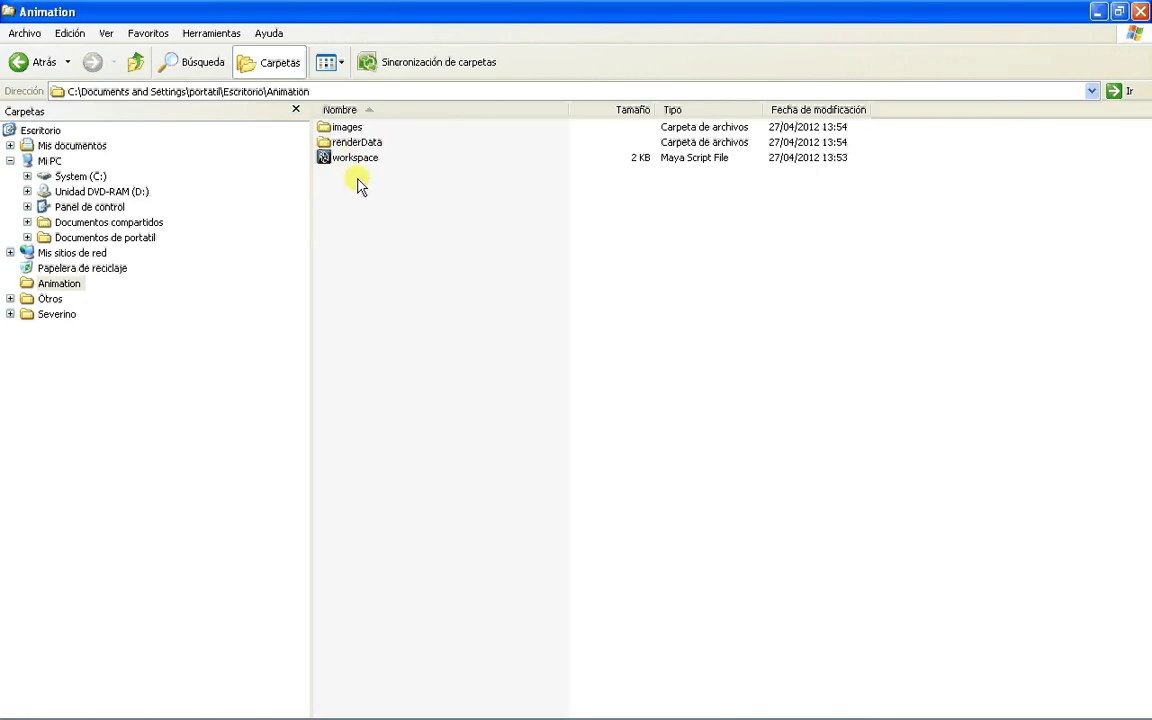
pyautogui.click(348, 128)
pyautogui.doubleClick(348, 128)
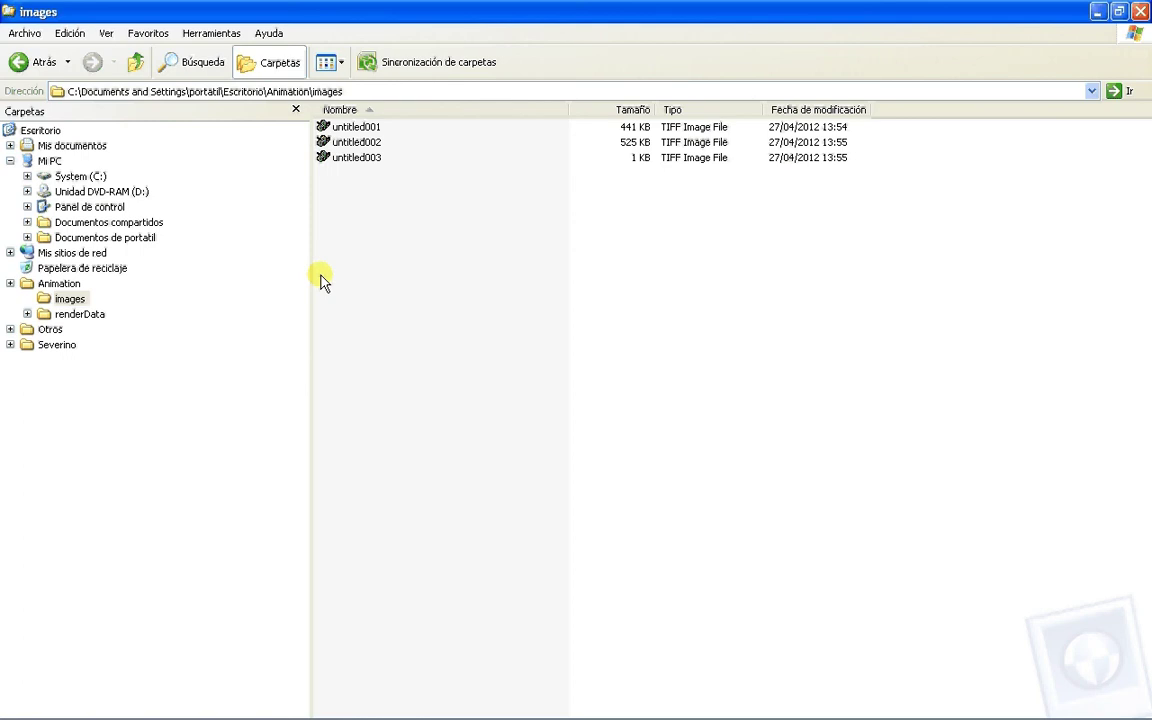
# View the rendered frame untitled001 in FCheck, close it and look through the list of rendered frames.
pyautogui.doubleClick(354, 127)
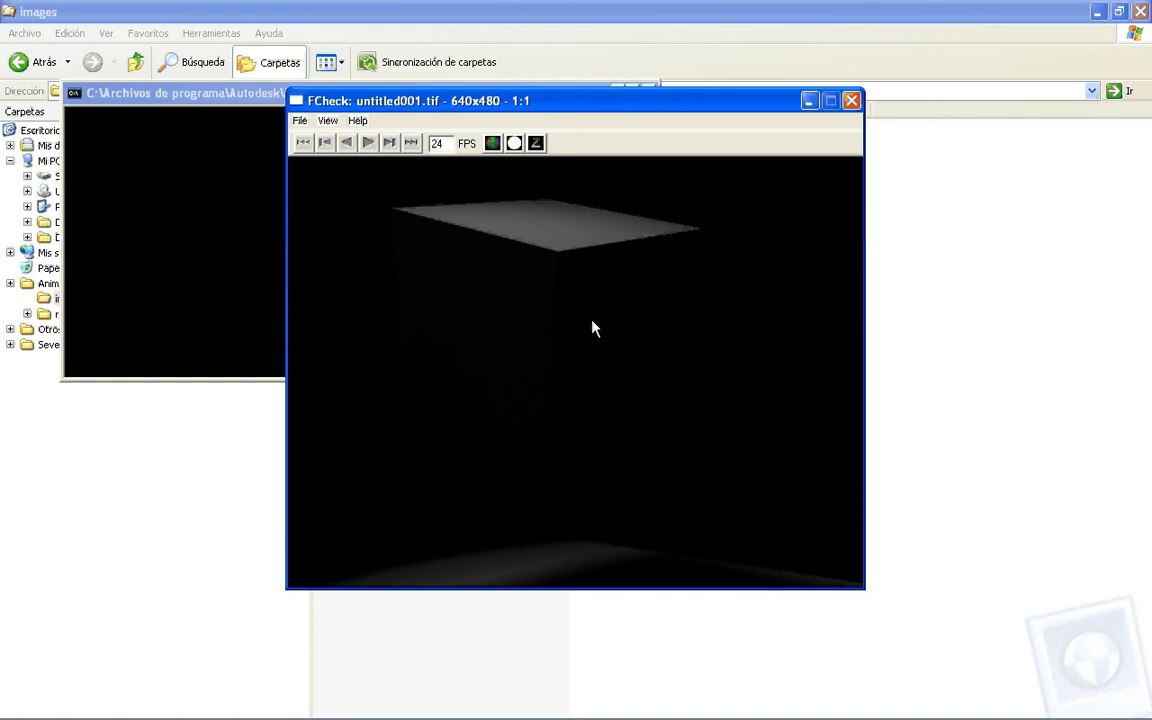
pyautogui.click(851, 102)
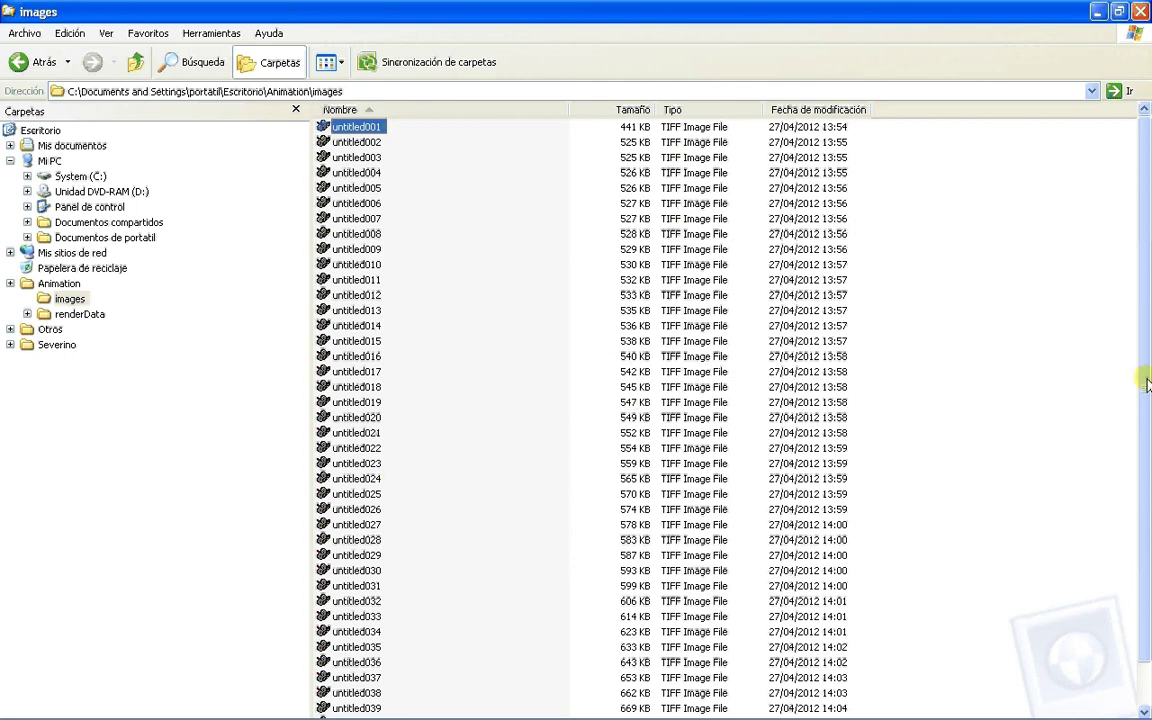
pyautogui.moveTo(1148, 385)
pyautogui.mouseDown()
pyautogui.moveTo(1143, 488)
pyautogui.moveTo(1143, 398)
pyautogui.mouseUp()
pyautogui.moveTo(362, 132)
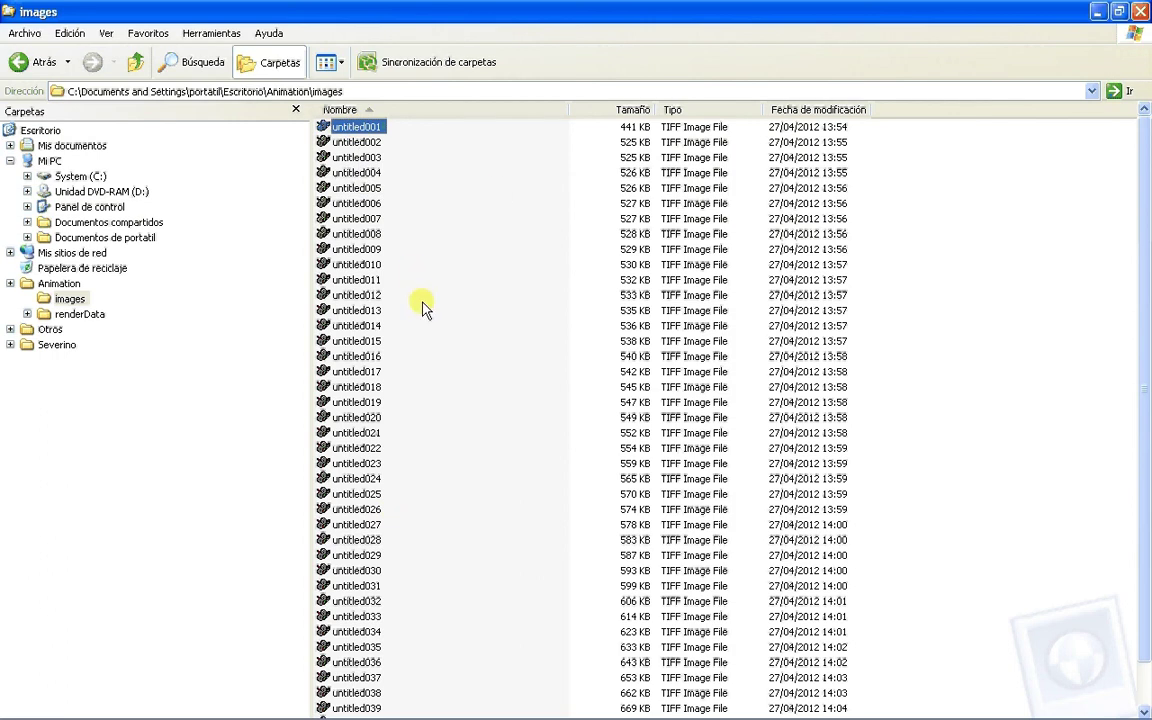
pyautogui.moveTo(520, 313)
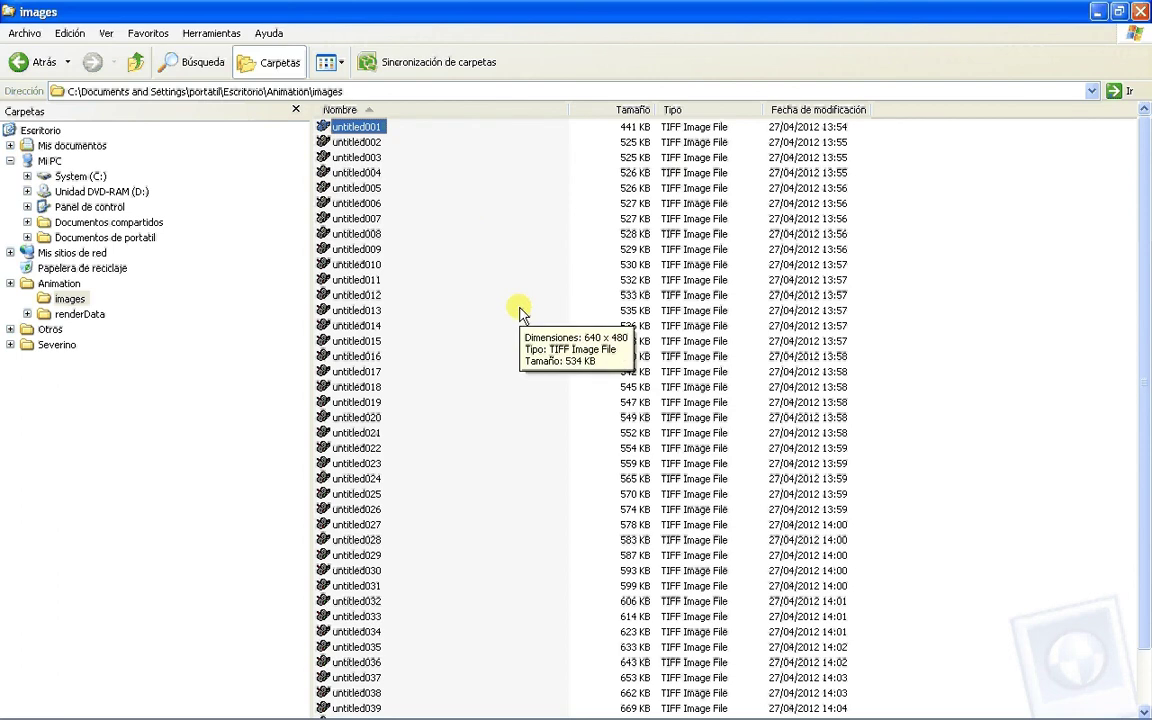
# Return to Maya and cancel the running batch render.
pyautogui.hotkey('alt', 'Tab')
pyautogui.hotkey('alt', 'Tab')
pyautogui.hotkey('alt', 'Tab')
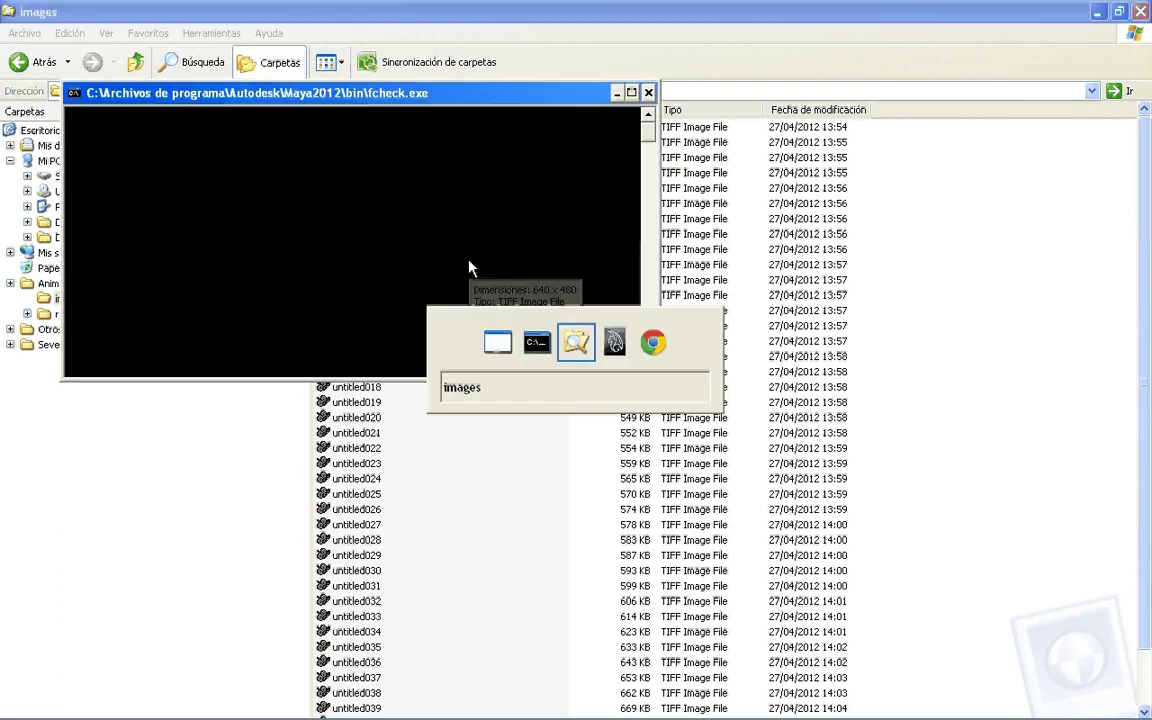
pyautogui.hotkey('alt', 'Tab')
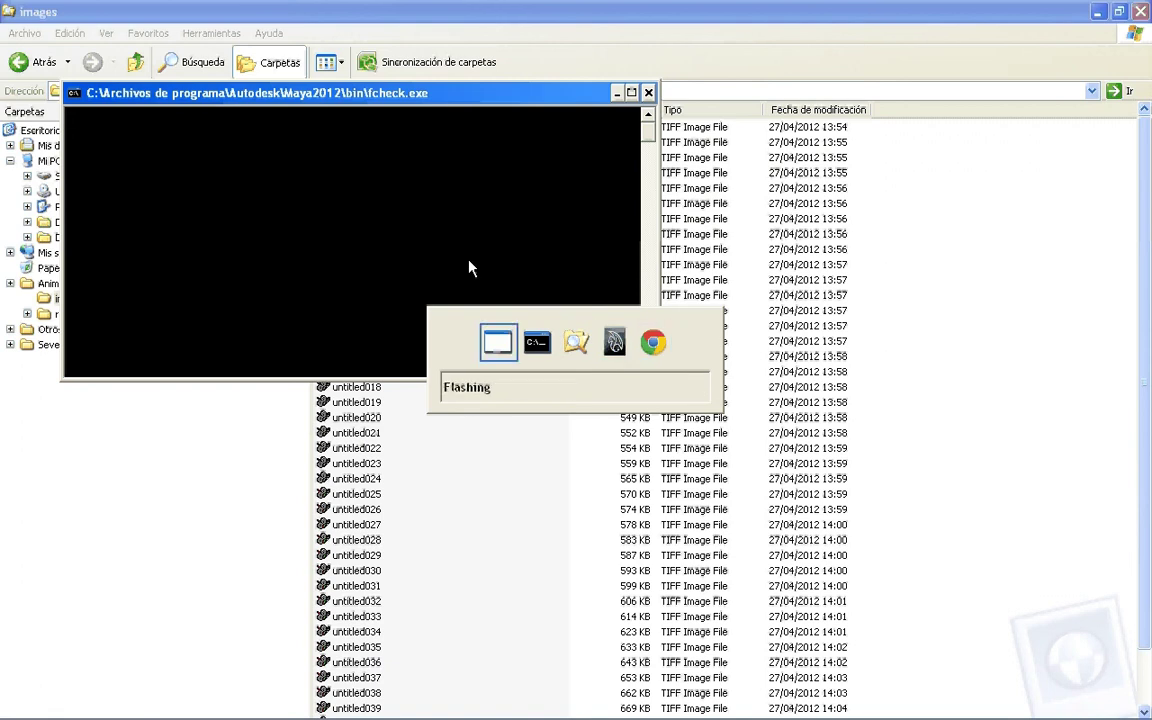
pyautogui.hotkey('alt', 'Tab')
pyautogui.hotkey('alt', 'Tab')
pyautogui.hotkey('alt', 'Tab')
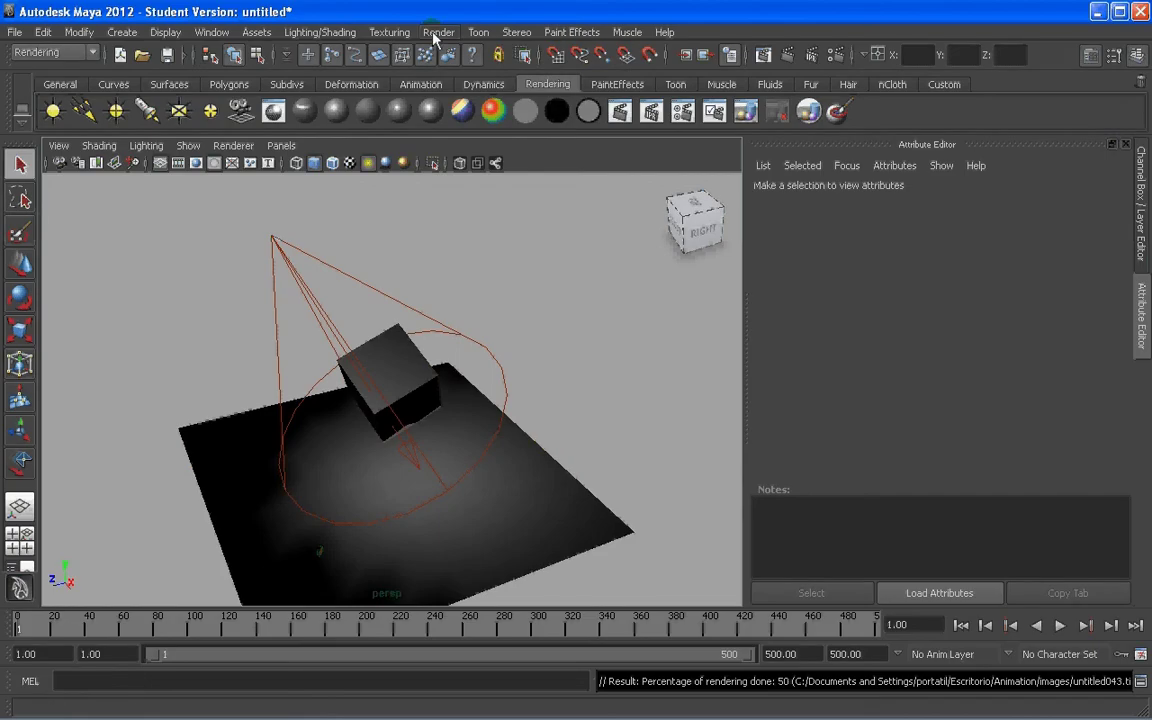
pyautogui.click(436, 33)
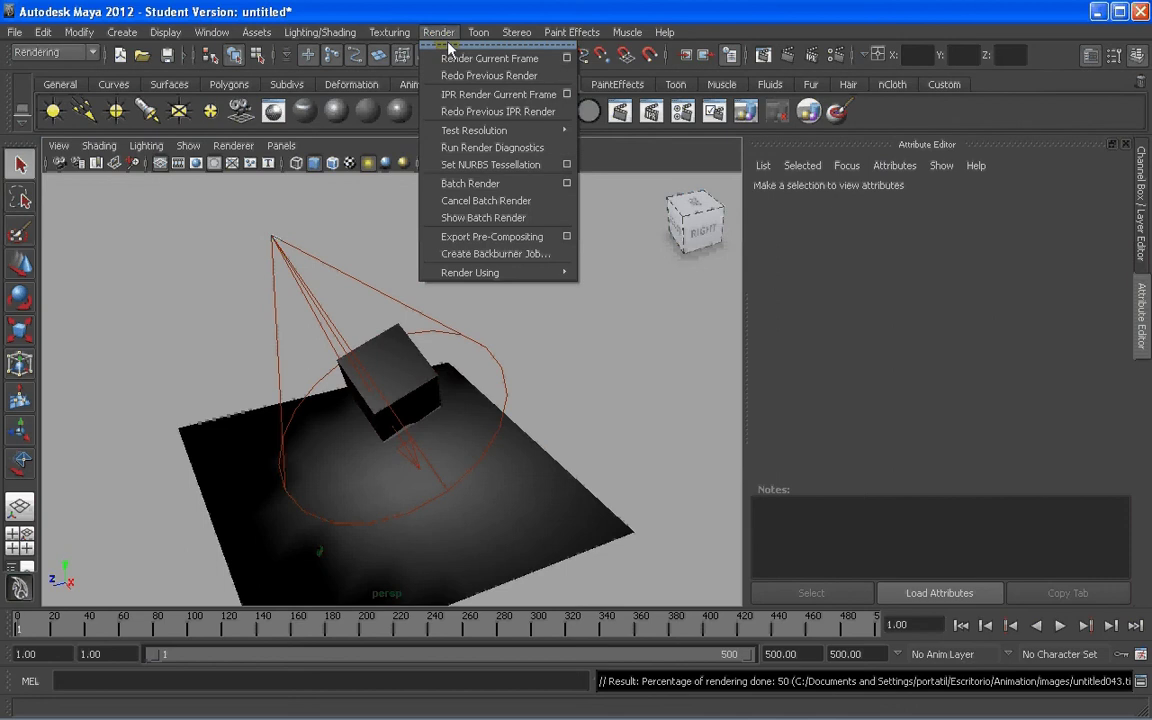
pyautogui.click(557, 202)
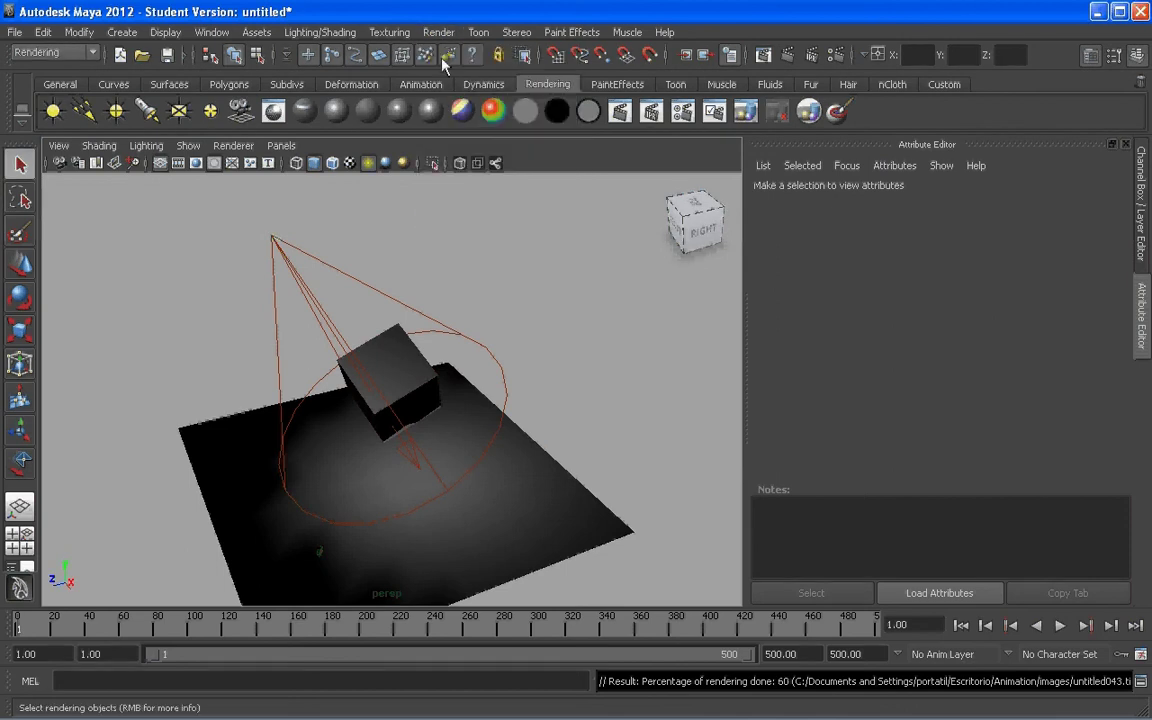
pyautogui.click(438, 32)
pyautogui.click(490, 201)
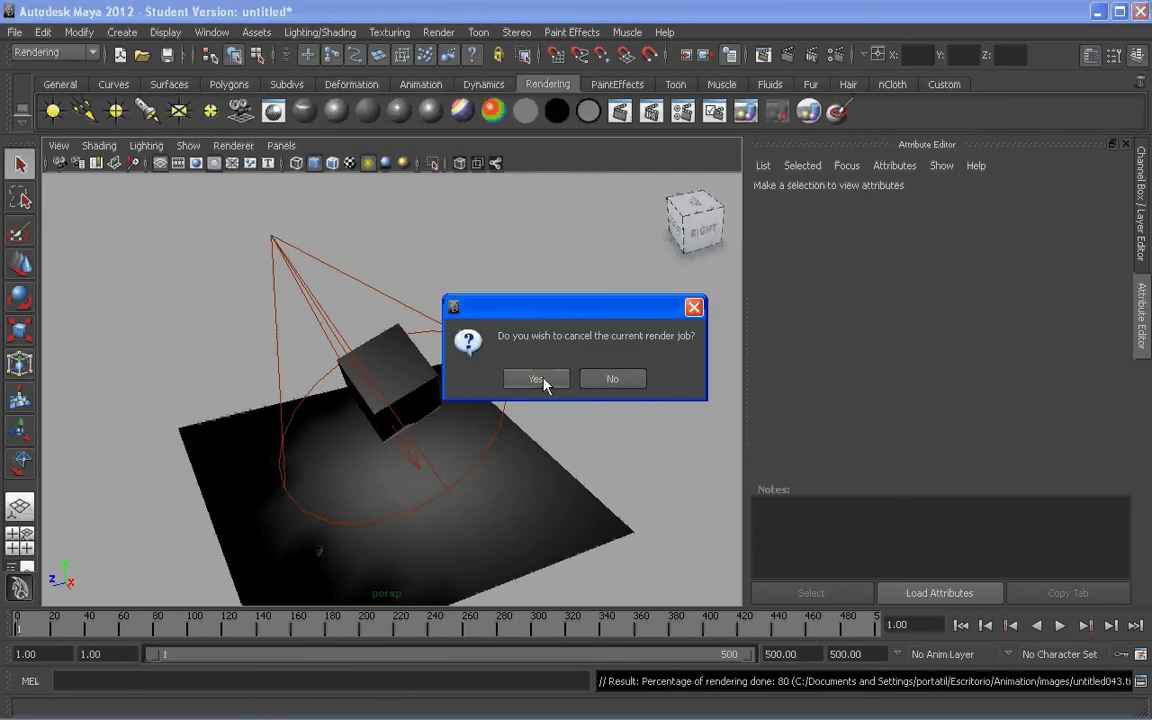
pyautogui.click(540, 380)
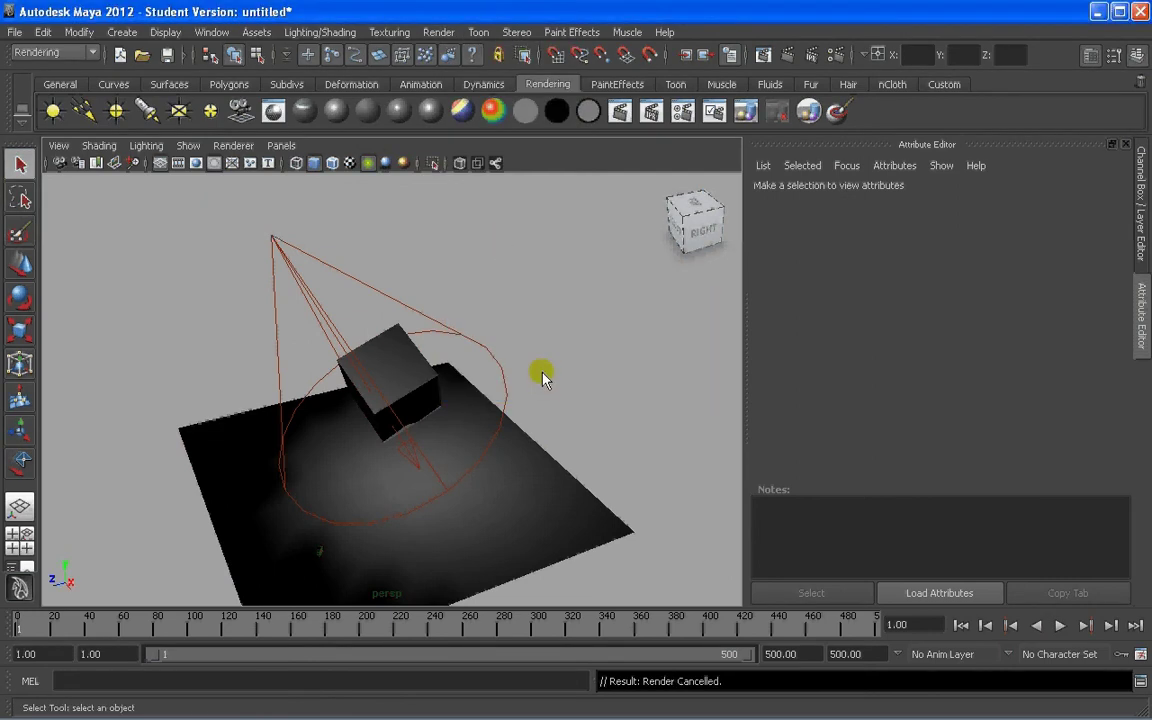
# Go back to the images folder window and close the leftover fcheck.exe console.
pyautogui.hotkey('alt', 'Tab')
pyautogui.hotkey('alt', 'Tab')
pyautogui.hotkey('alt', 'Tab')
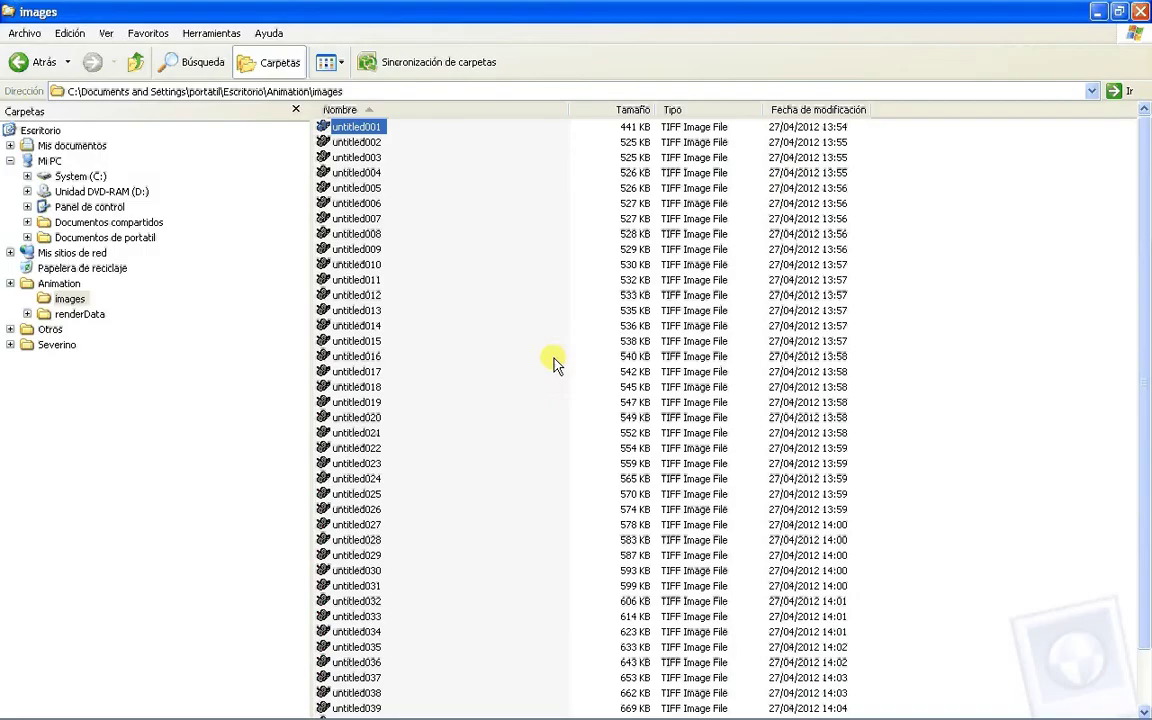
pyautogui.hotkey('alt', 'Tab')
pyautogui.hotkey('alt', 'Tab')
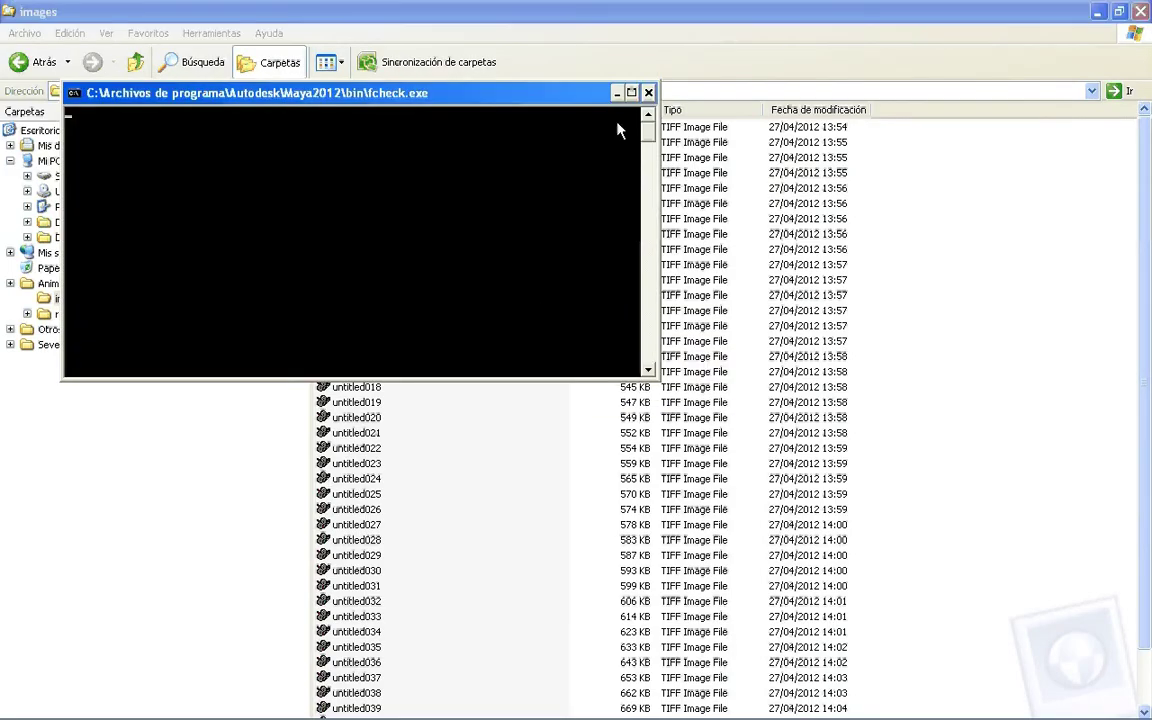
pyautogui.click(648, 92)
# Open the first rendered frame, untitled001, from the images folder in FCheck.
pyautogui.hotkey('alt', 'Tab')
pyautogui.hotkey('alt', 'Tab')
pyautogui.hotkey('alt', 'Tab')
pyautogui.hotkey('alt', 'Tab')
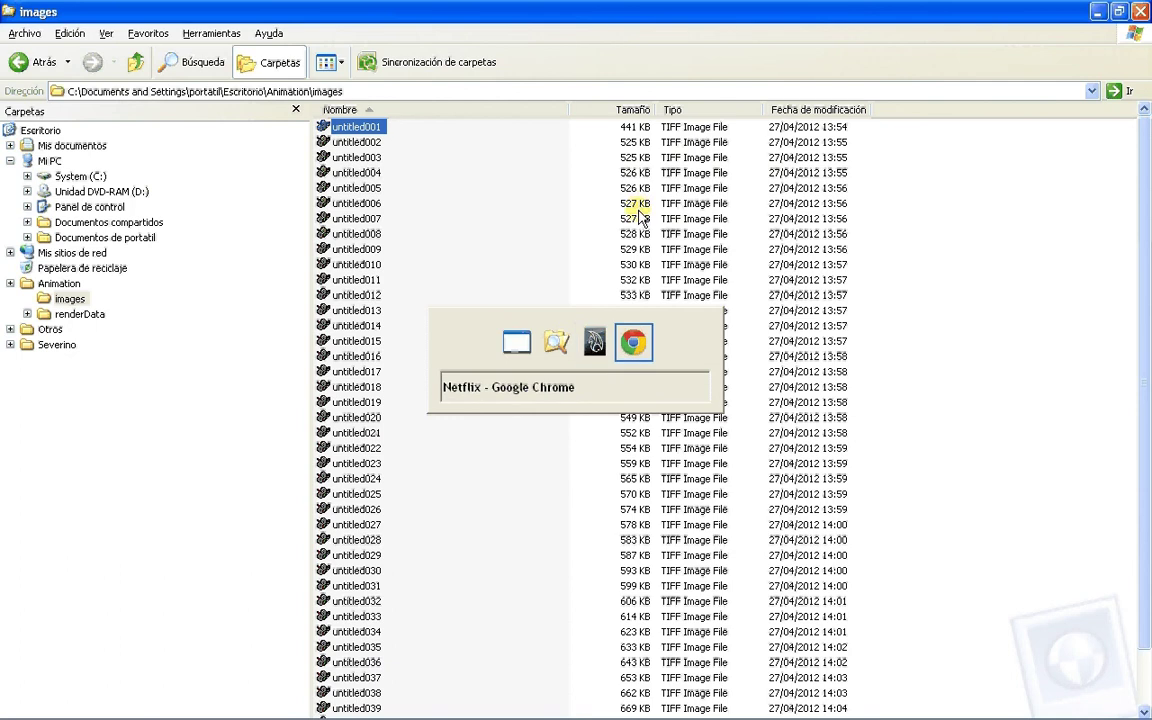
pyautogui.hotkey('alt', 'Tab')
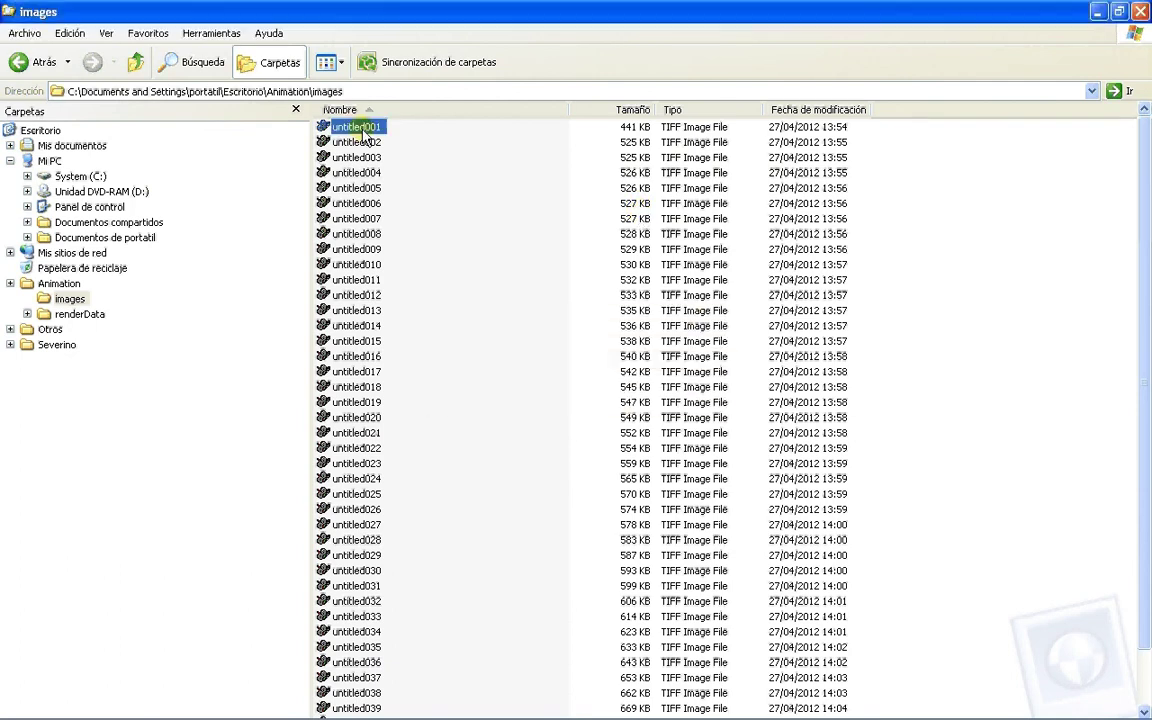
pyautogui.press('Return')
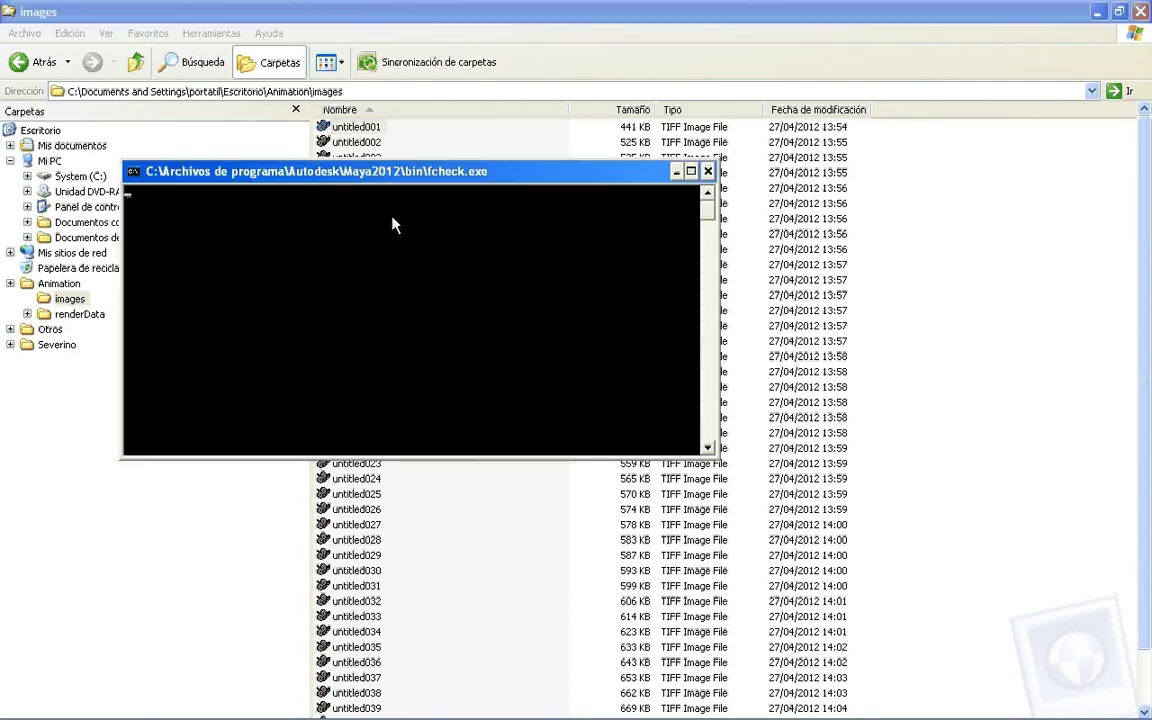
# Open the rendered frame sequence starting at untitled001 from the images folder as an animation in FCheck.
pyautogui.moveTo(613, 100); pyautogui.dragTo(580, 78)
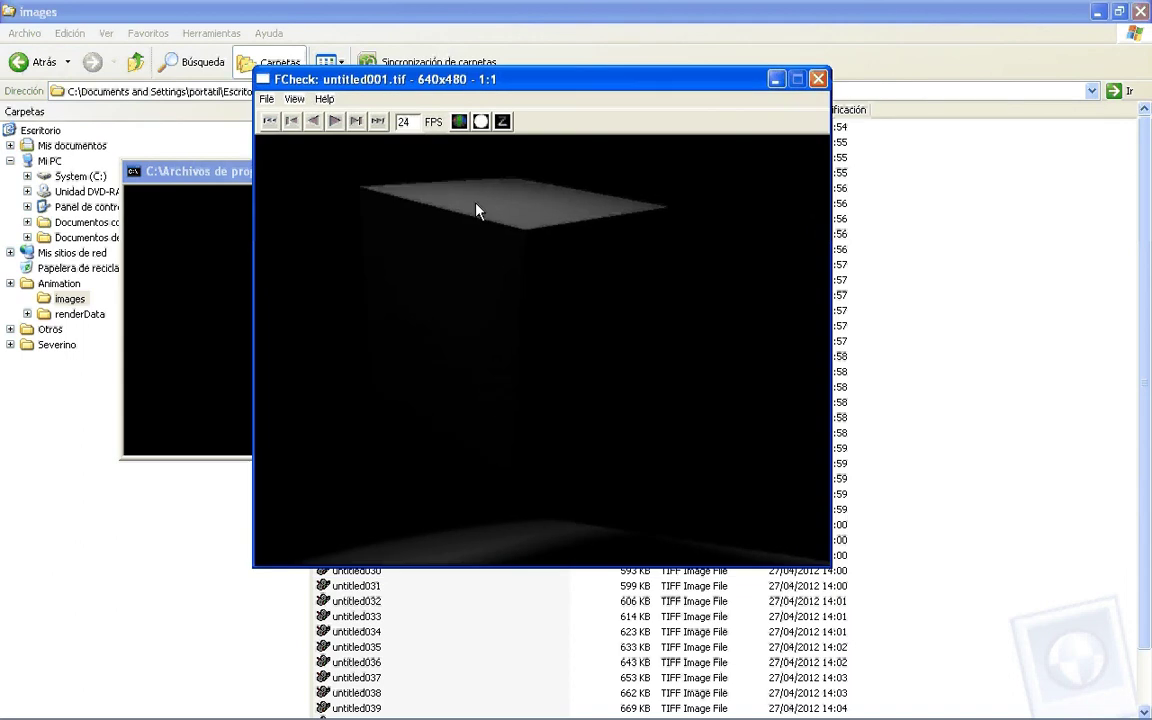
pyautogui.click(266, 100)
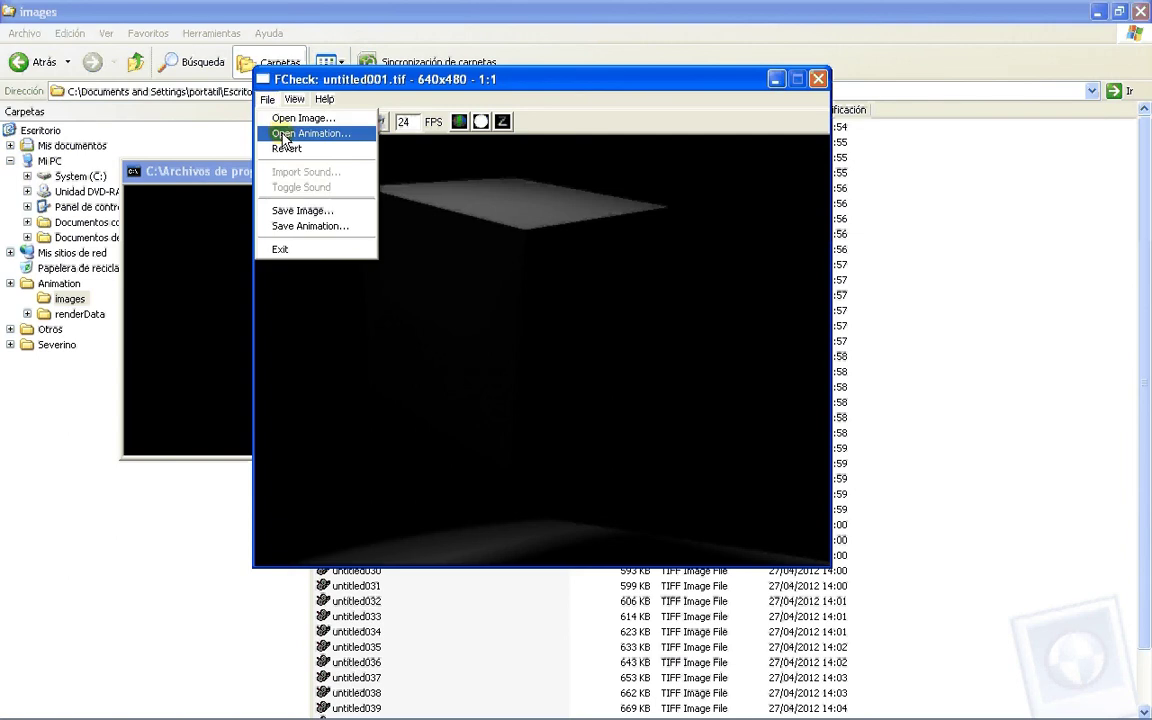
pyautogui.click(283, 134)
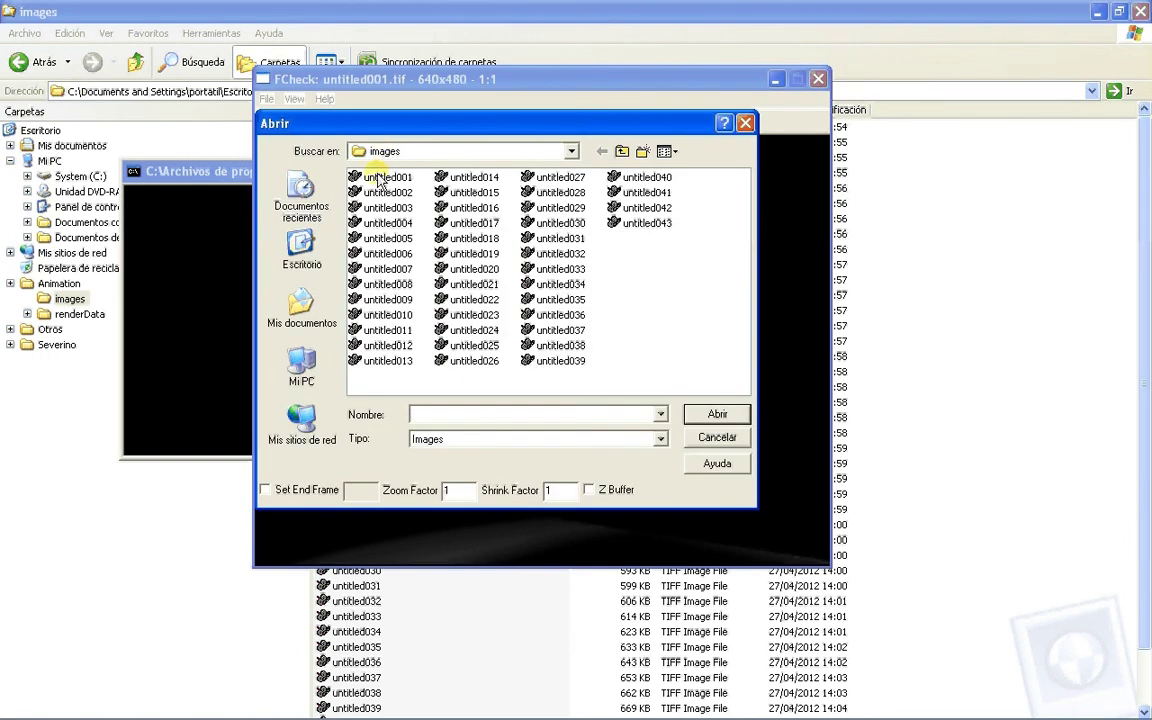
pyautogui.click(378, 178)
pyautogui.click(714, 413)
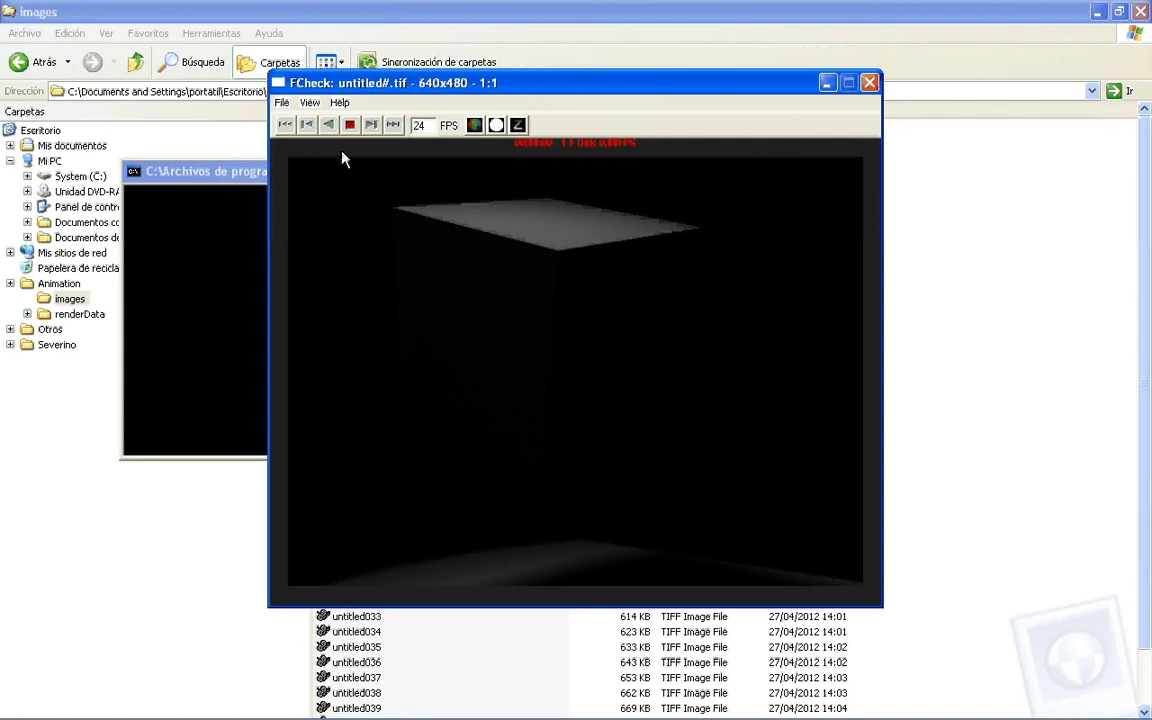
# Review the playback of the loaded frame sequence, including in reverse, and close FCheck.
pyautogui.click(329, 125)
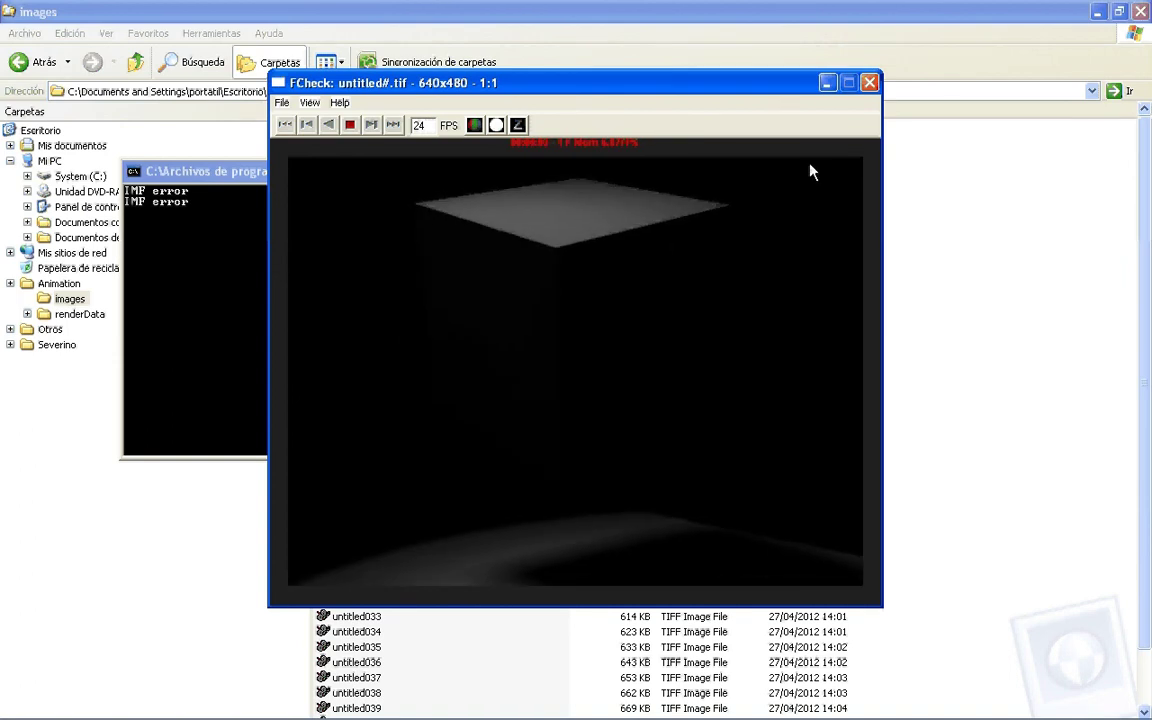
pyautogui.click(871, 84)
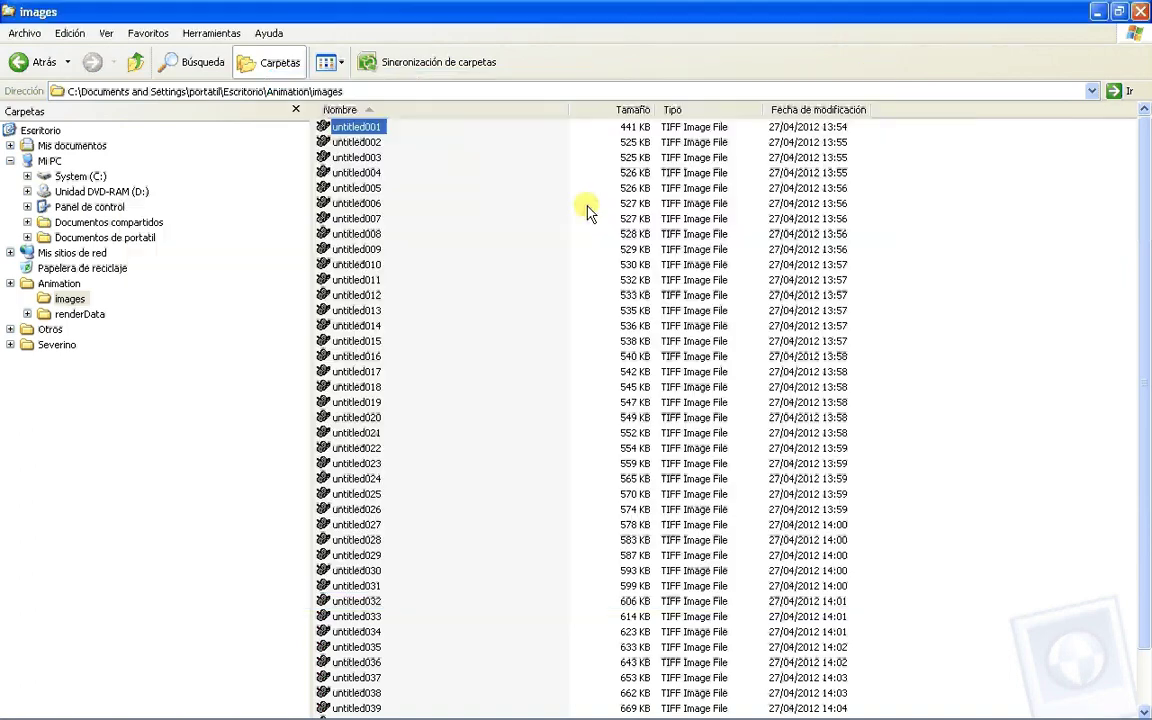